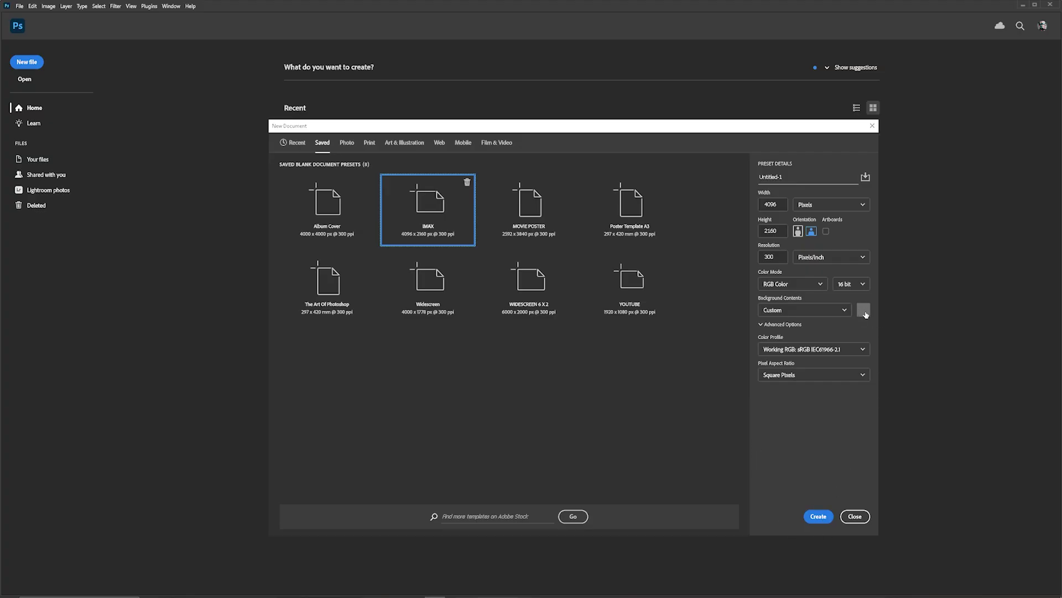
- Create a new document from the IMAX preset, 4096 x 2160 px at 300 ppi, with a white background
click(864, 313)
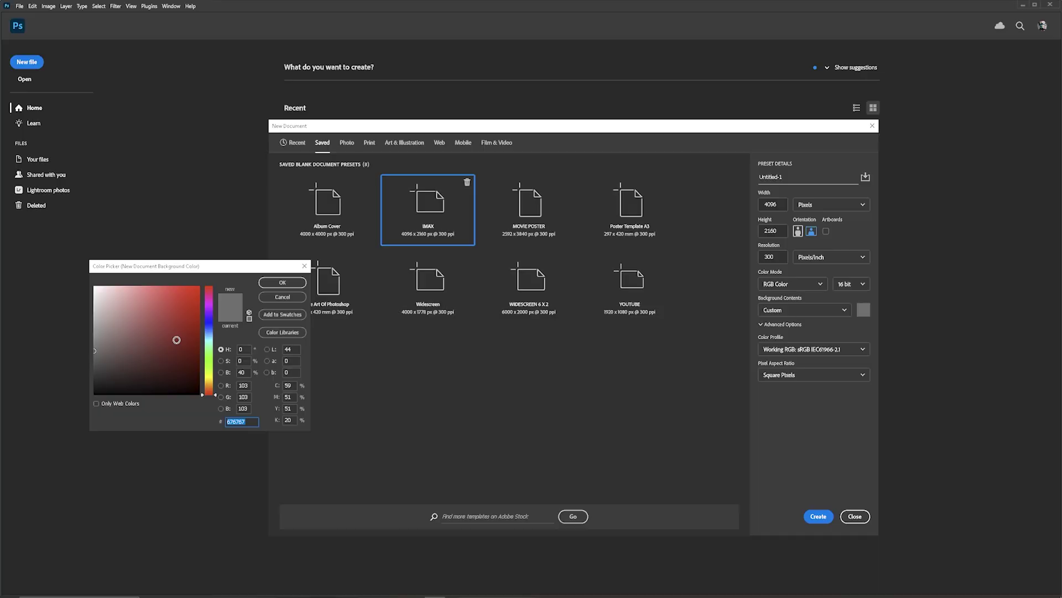
click(94, 287)
click(270, 282)
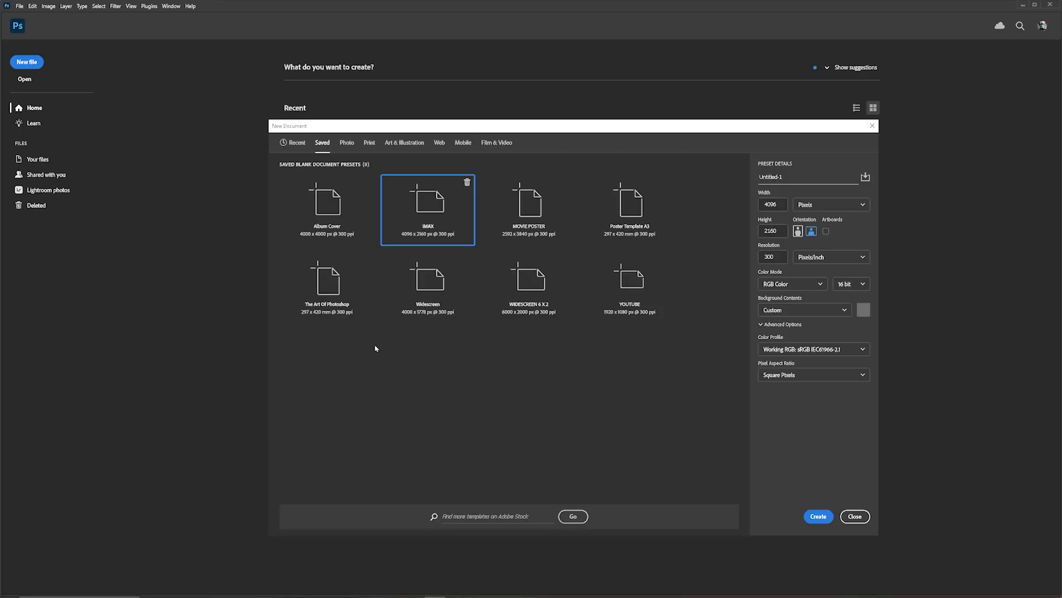
click(818, 516)
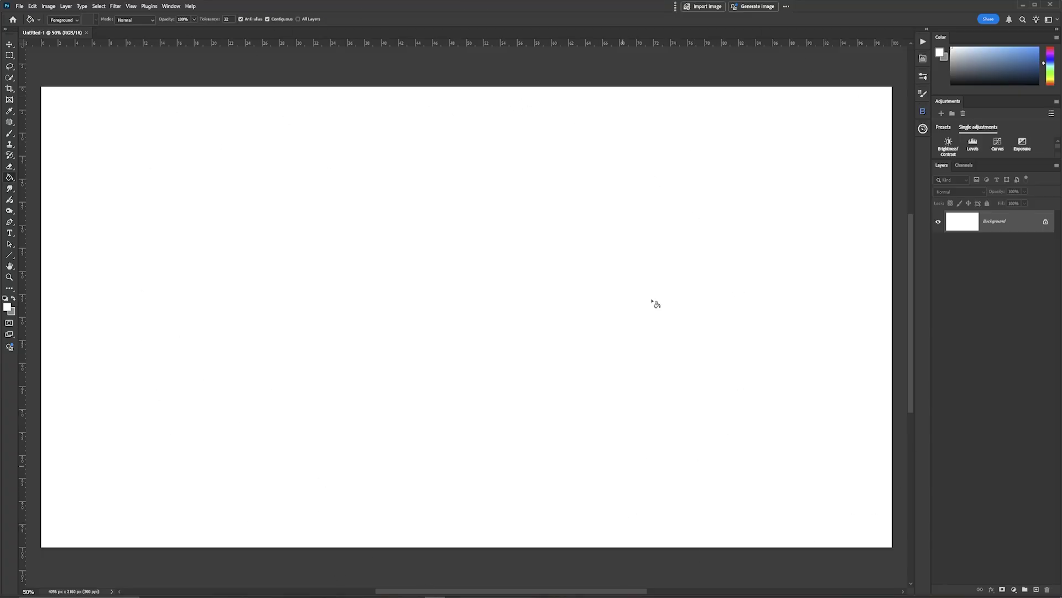
- Place the texture image with snapping enabled and align it flush with the canvas's right edge
click(8, 45)
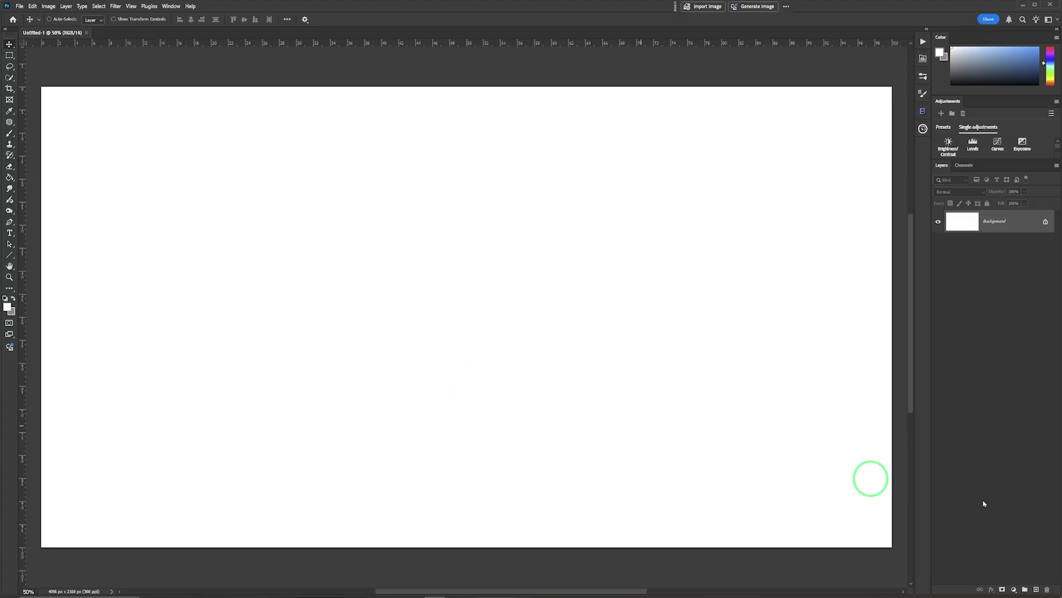
drag(867, 410, 476, 390)
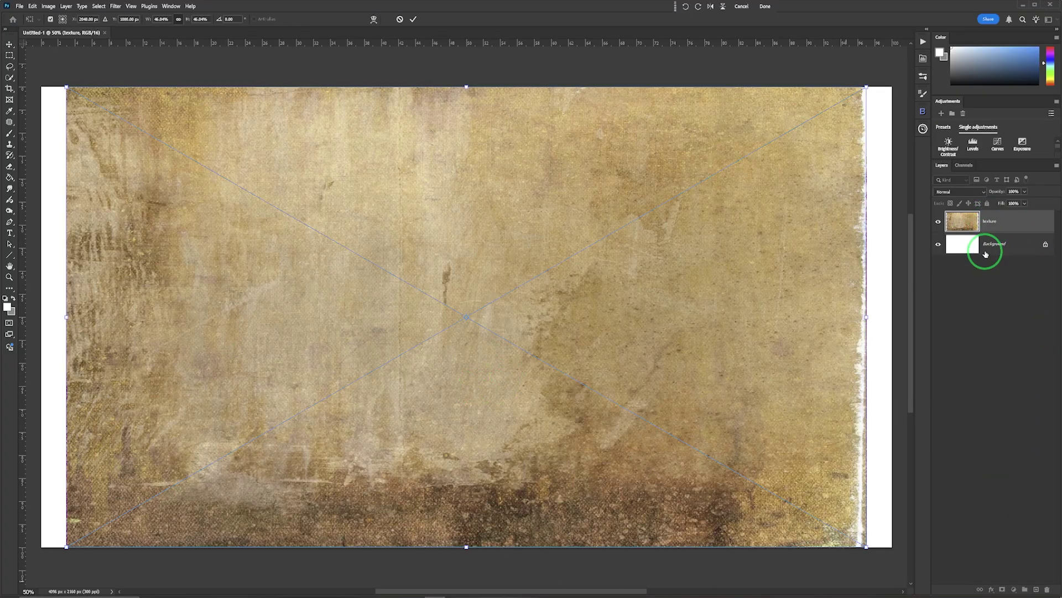
mouse_move(478, 258)
mouse_down()
mouse_move(502, 256)
mouse_move(481, 254)
mouse_move(505, 268)
mouse_move(483, 281)
mouse_move(477, 244)
mouse_move(514, 258)
mouse_move(481, 255)
mouse_move(491, 267)
mouse_up()
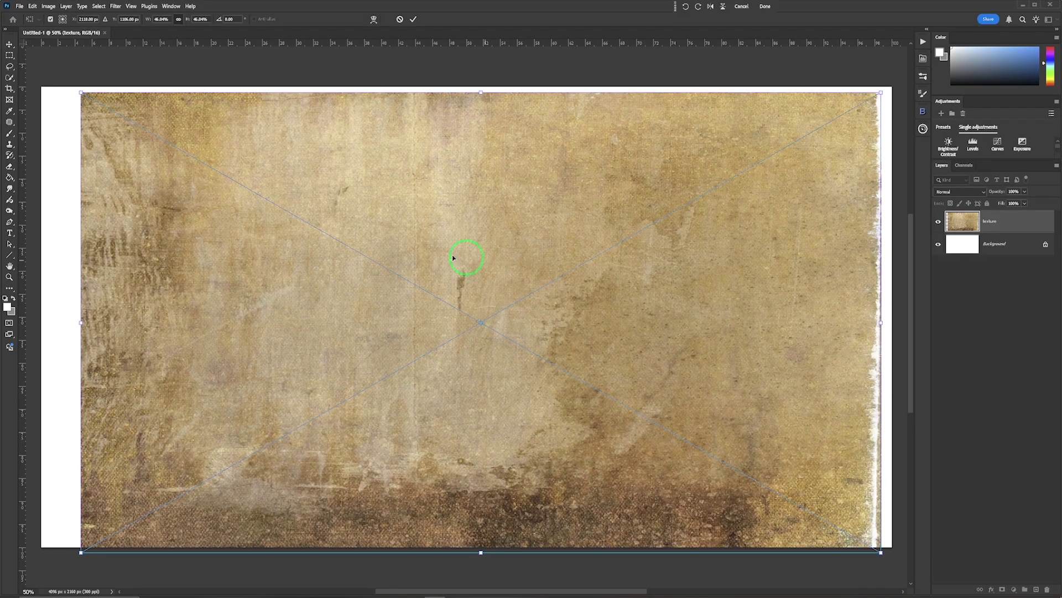
click(132, 8)
click(153, 209)
drag(684, 377, 696, 377)
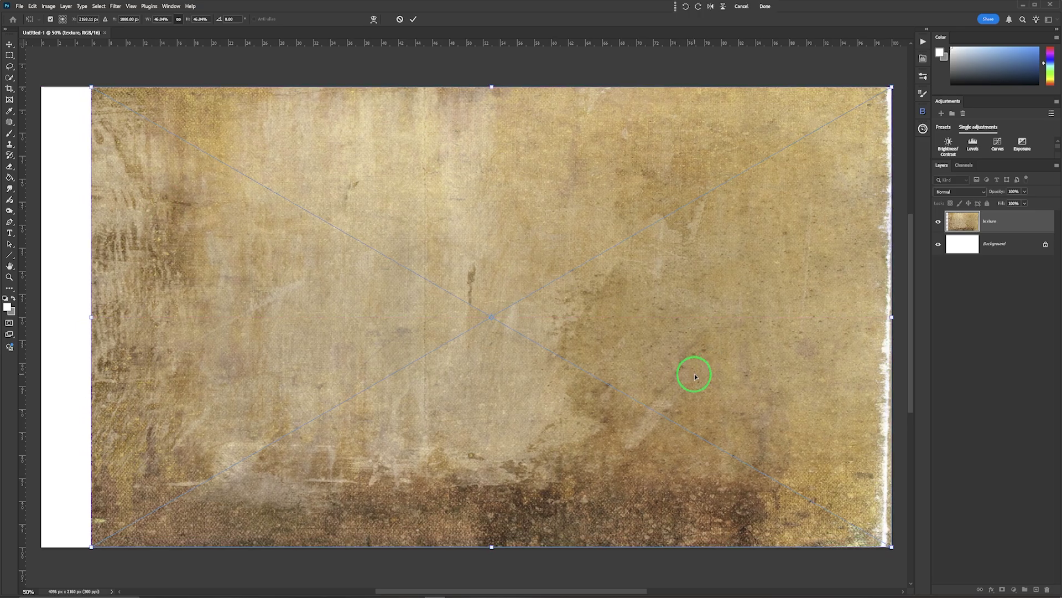
click(414, 19)
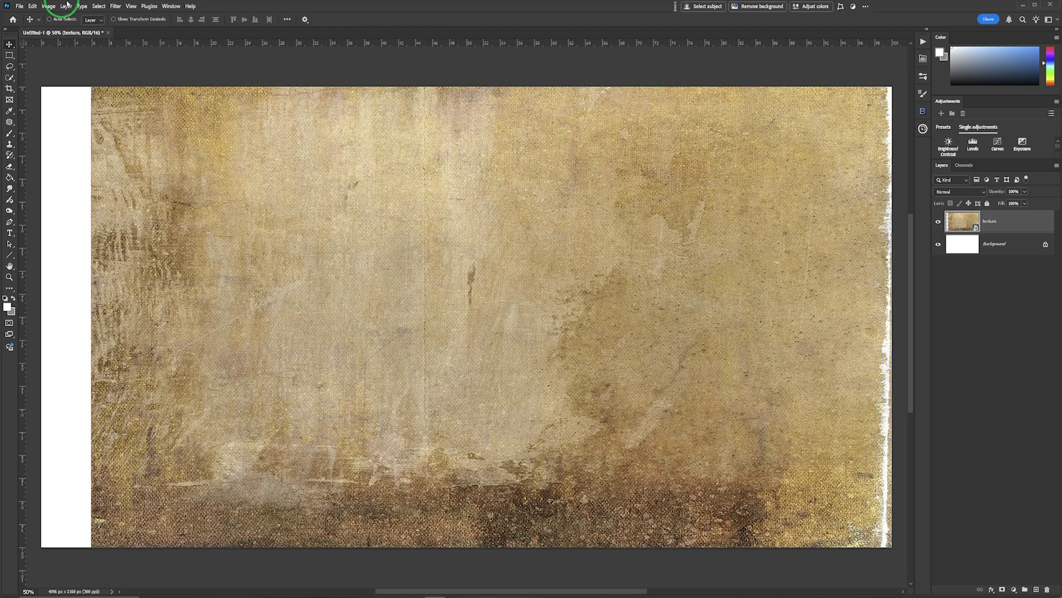
click(131, 6)
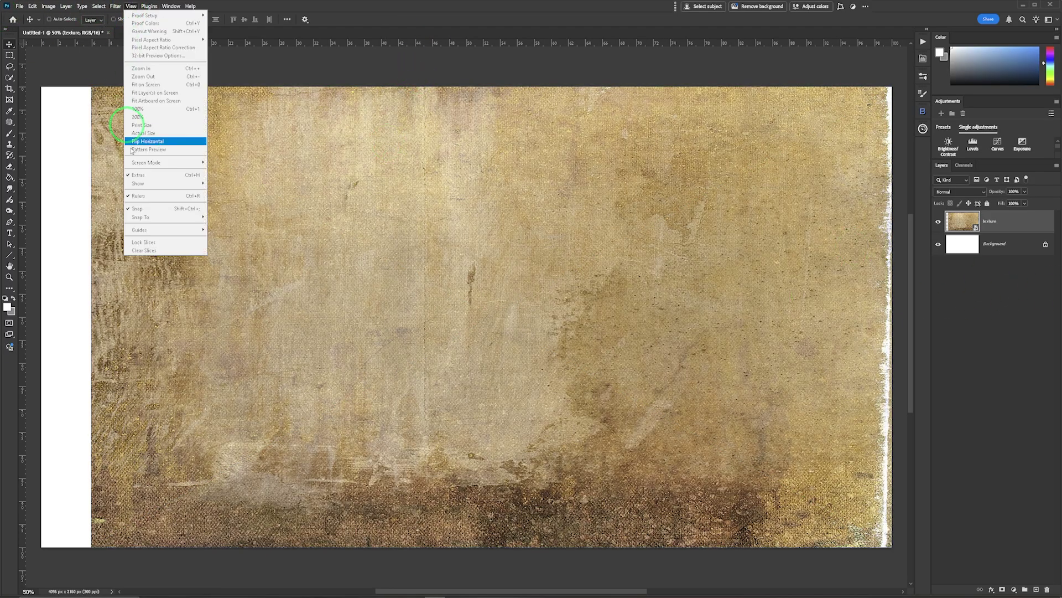
click(139, 208)
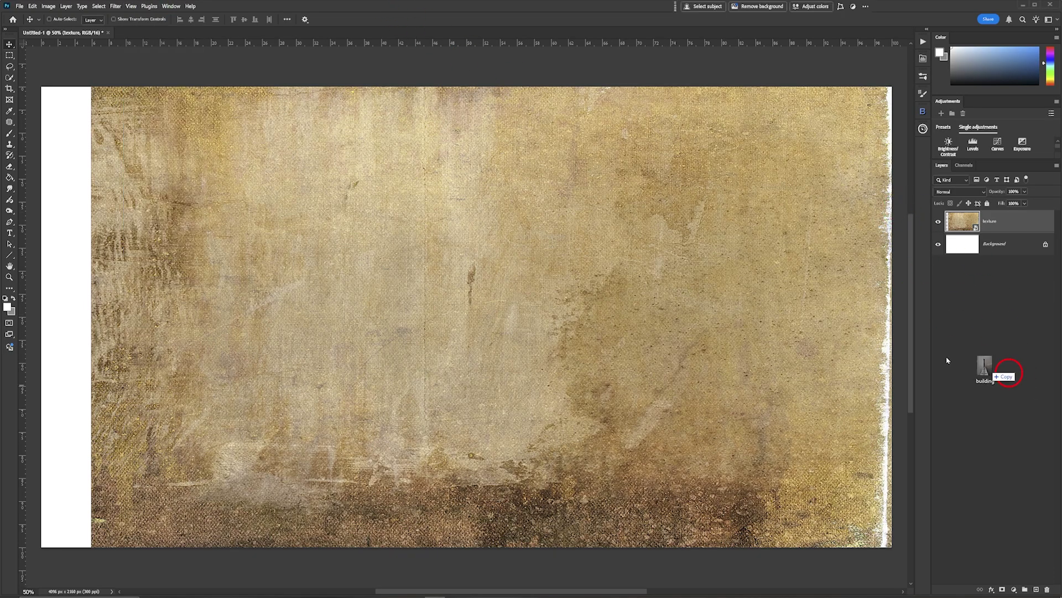
- Place the building image against the canvas's right edge and reduce its layer opacity to roughly half
drag(1007, 367, 801, 332)
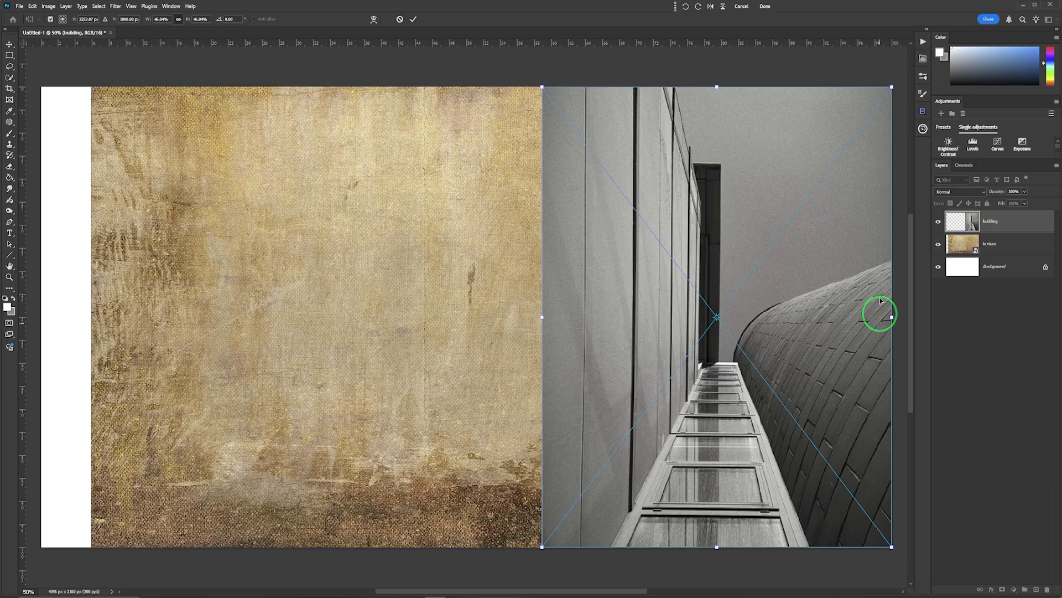
key(Return)
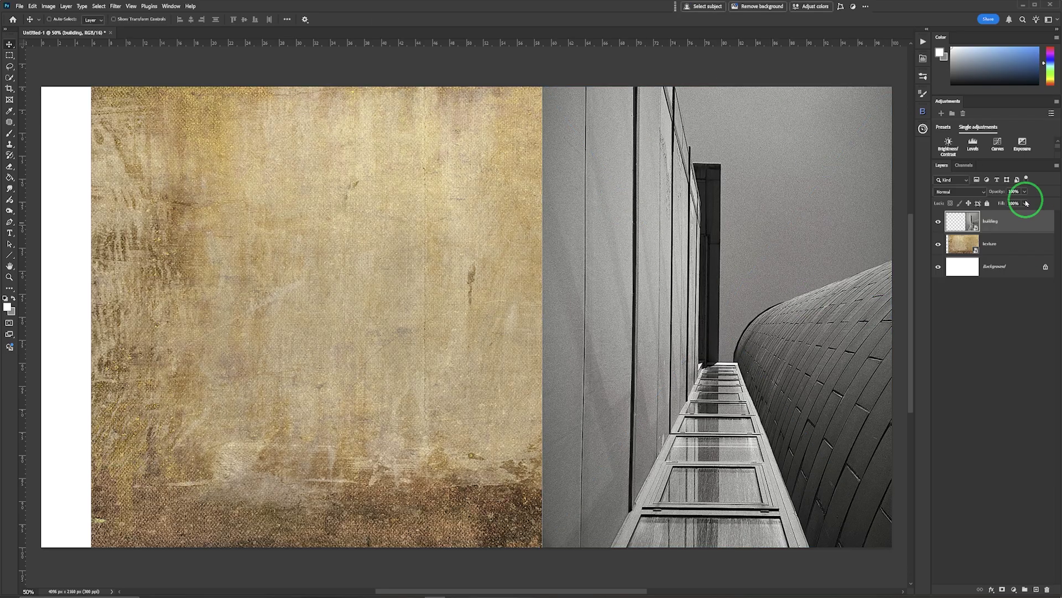
click(1025, 192)
drag(1025, 205, 1008, 202)
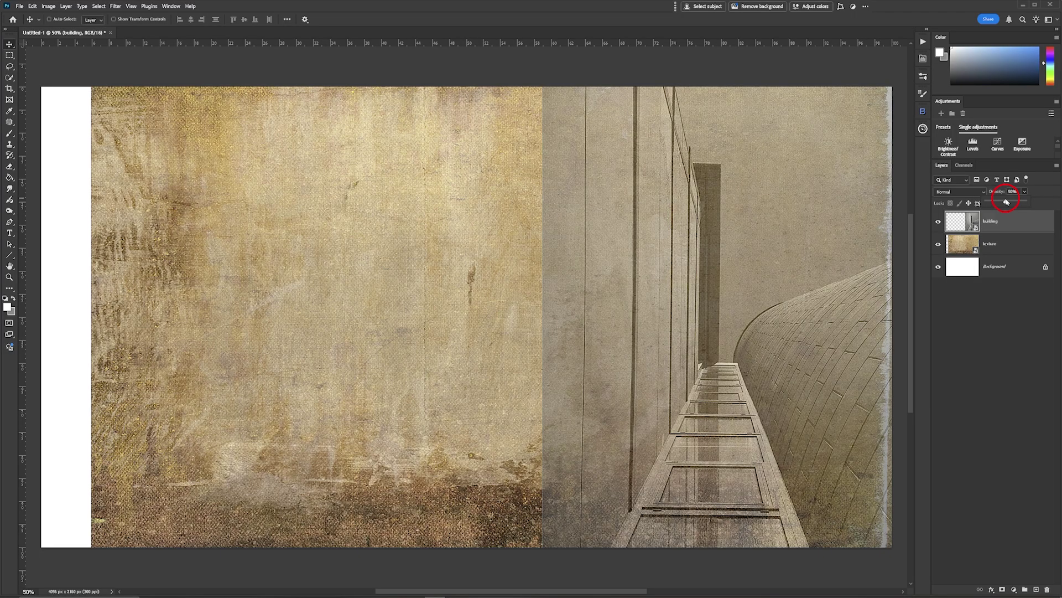
click(1044, 209)
- Place the cyborg image centred on the canvas above the building layer
drag(842, 363, 559, 321)
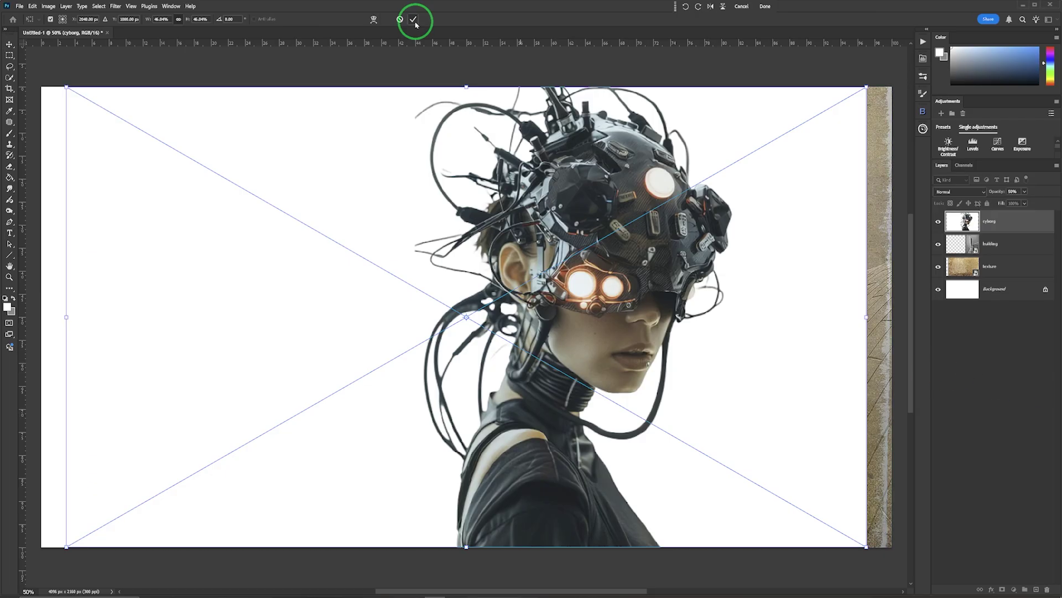
click(414, 20)
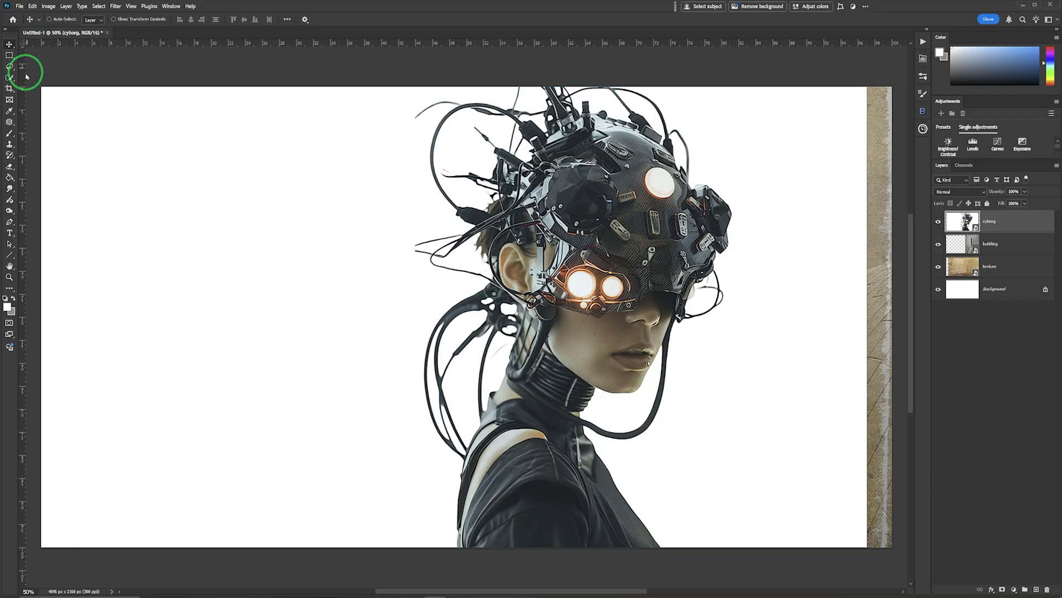
click(98, 6)
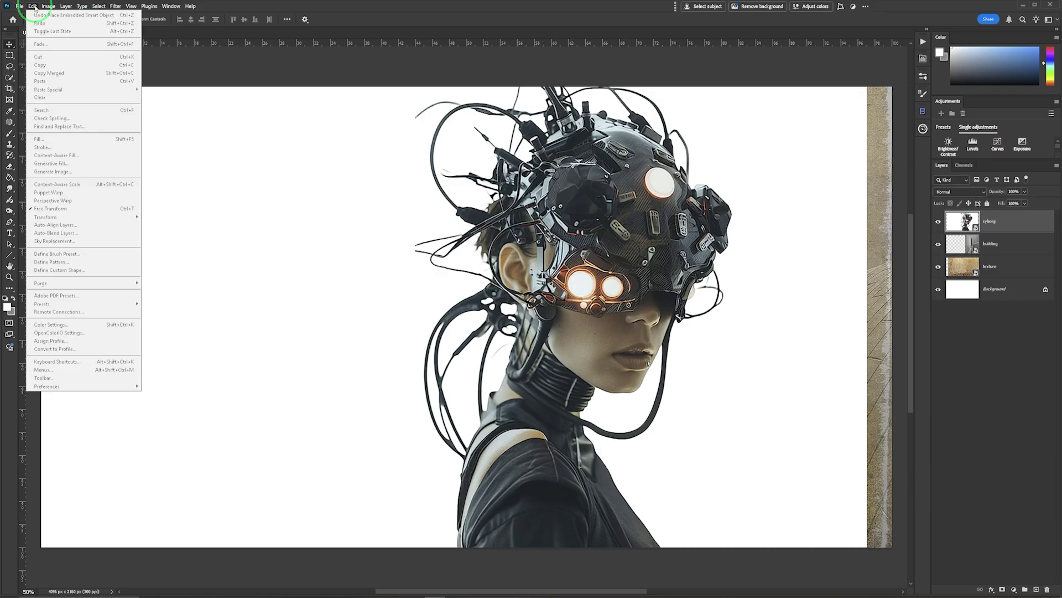
- Set Select Subject and Remove Background processing to Cloud (Detailed results) in the Image Processing preferences
click(34, 8)
click(35, 8)
mouse_move(76, 387)
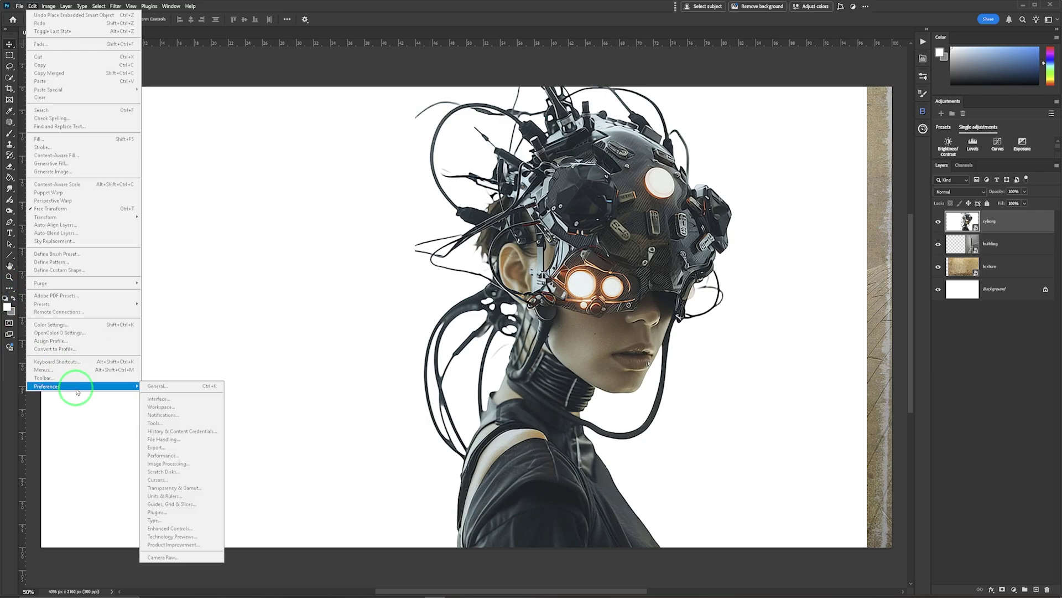
click(186, 465)
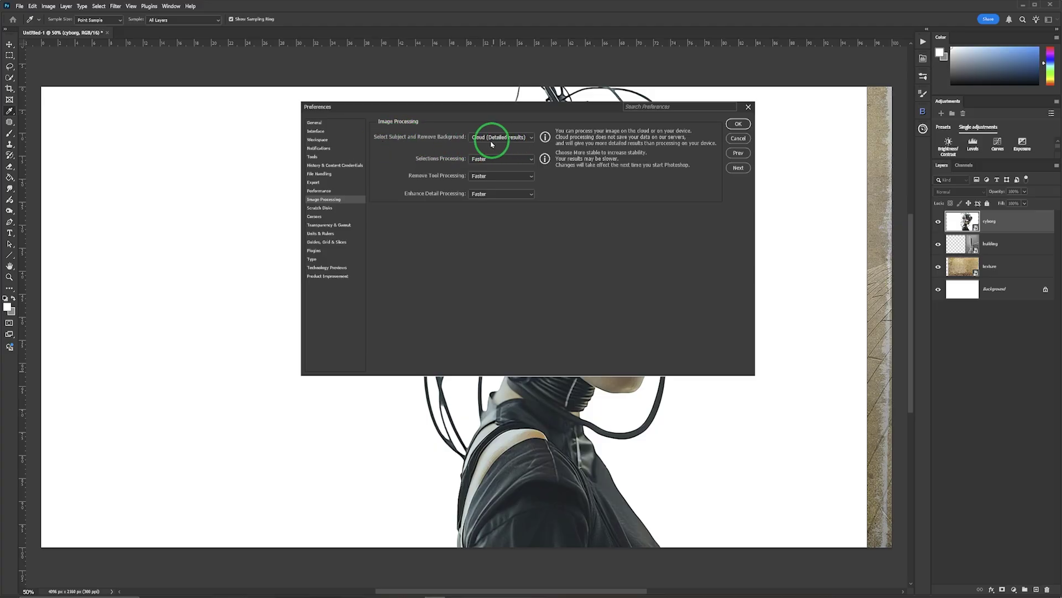
click(531, 138)
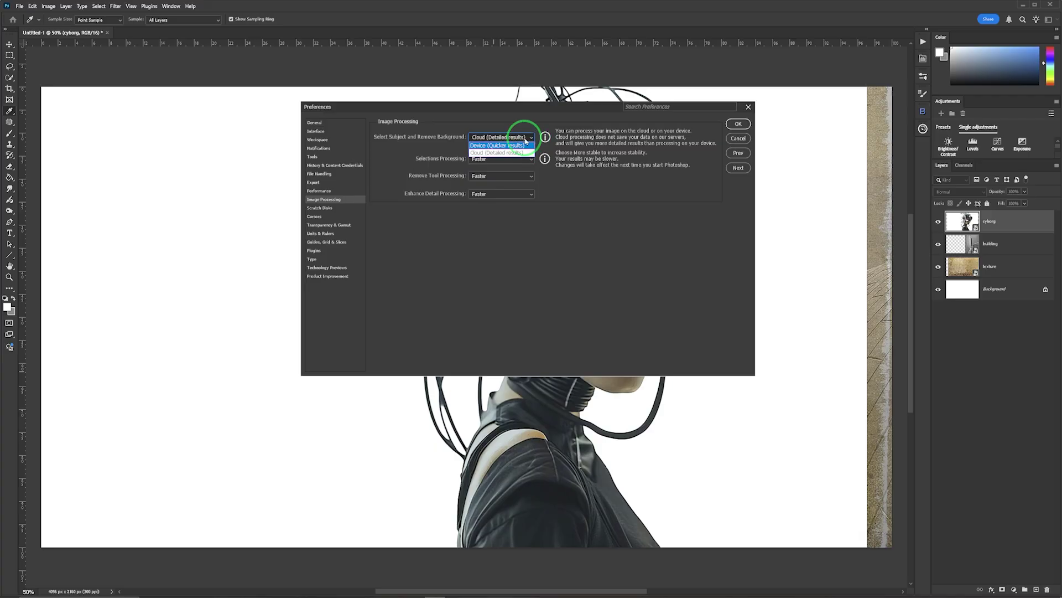
click(520, 152)
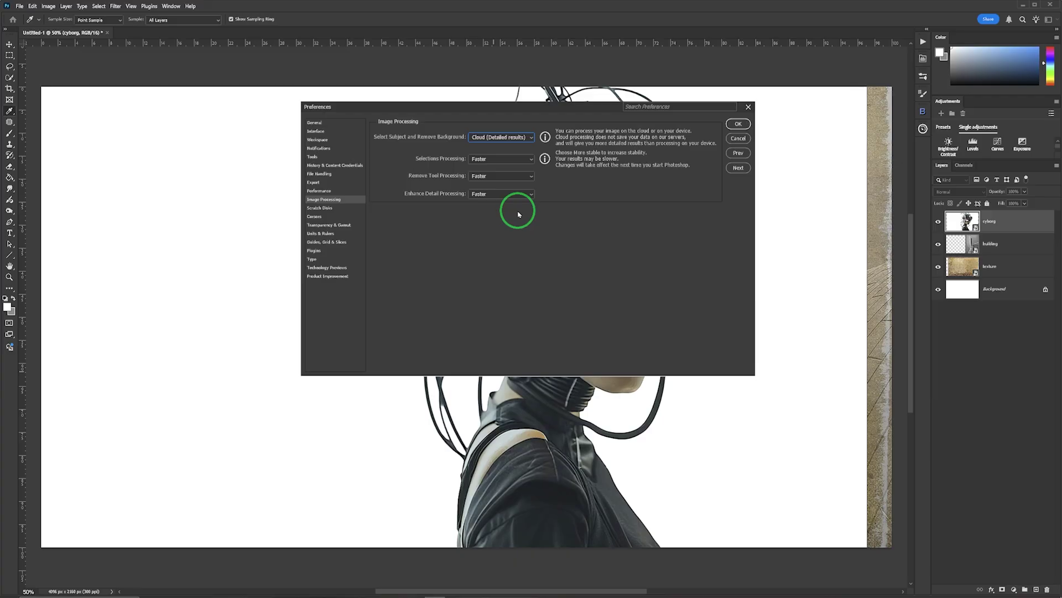
click(738, 124)
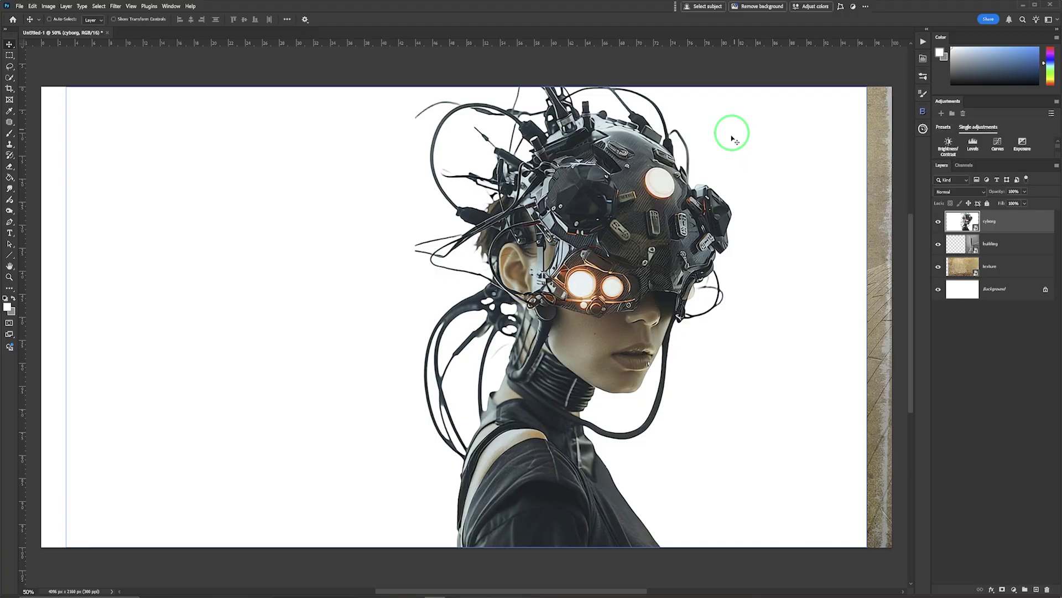
- Select the figure on the cyborg layer with Select Subject
key(v)
click(989, 222)
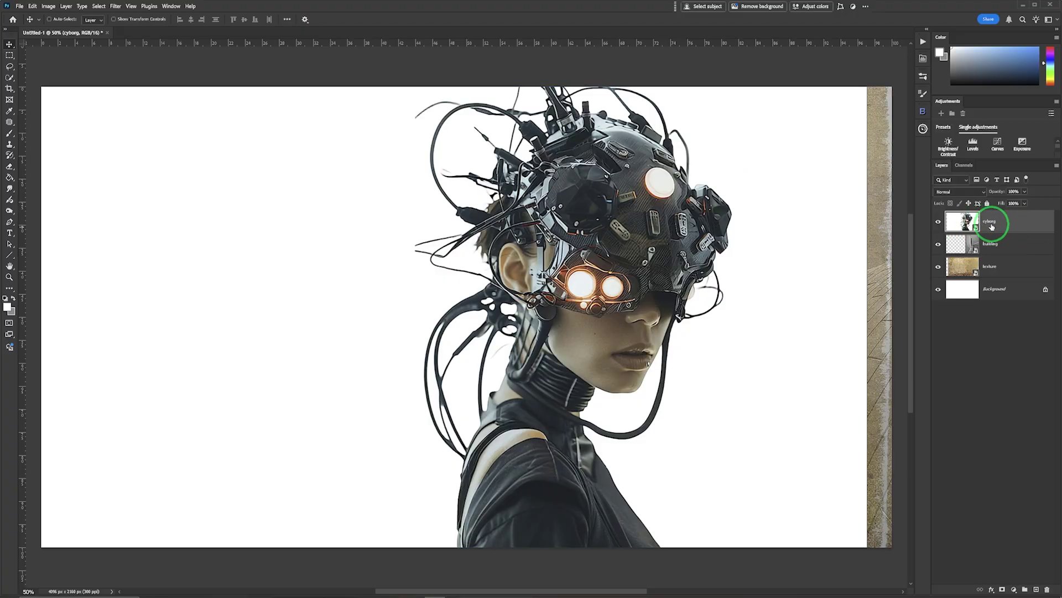
click(99, 6)
click(118, 106)
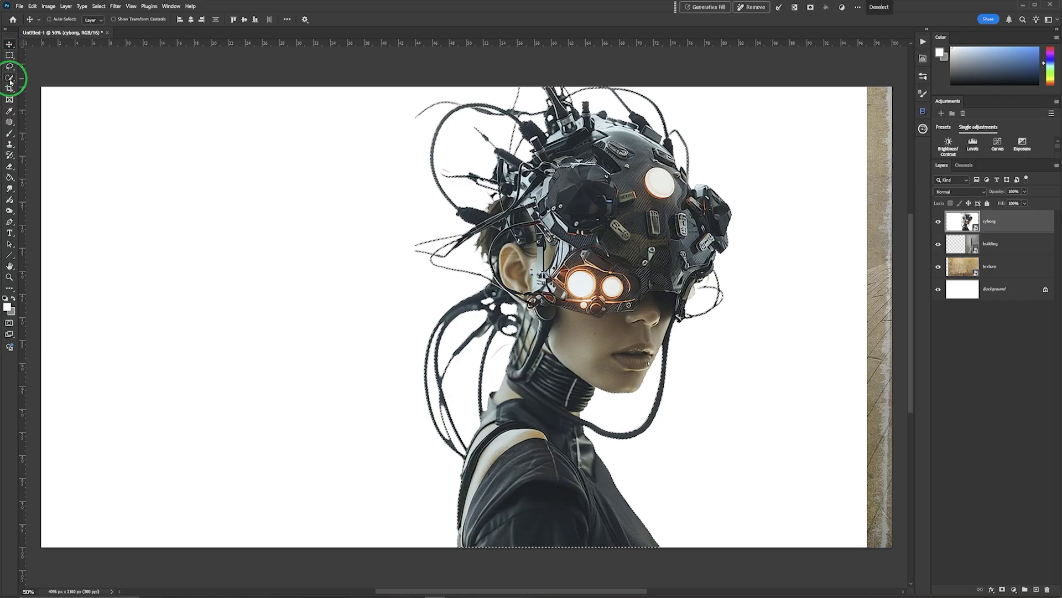
- Cut out the cyborg in Select and Mask, decontaminating colours and outputting to a new layer with layer mask
mouse_move(10, 81)
mouse_down()
mouse_move(42, 78)
mouse_move(33, 80)
mouse_up()
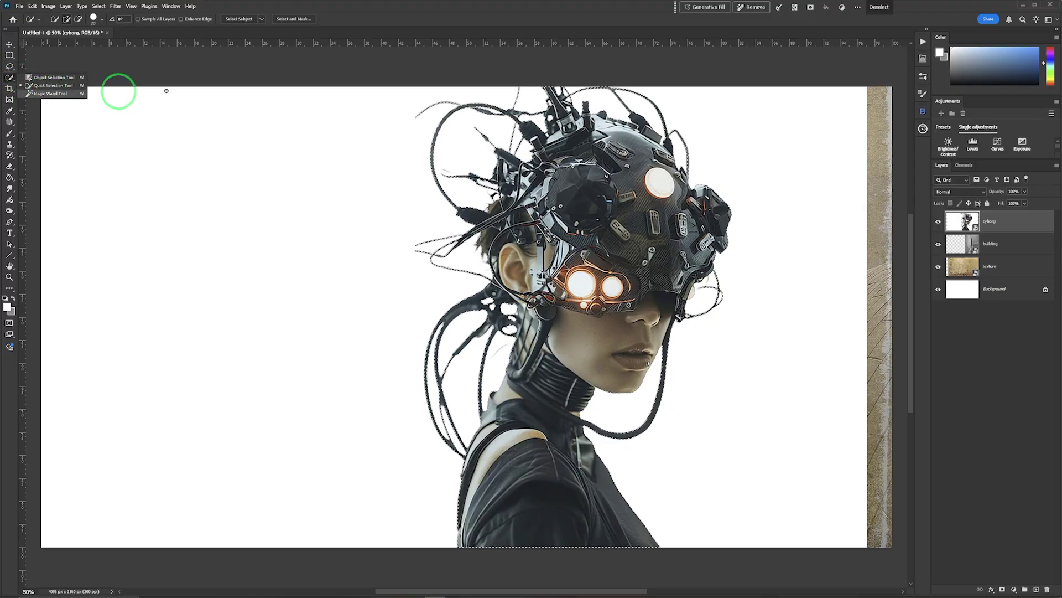
click(330, 23)
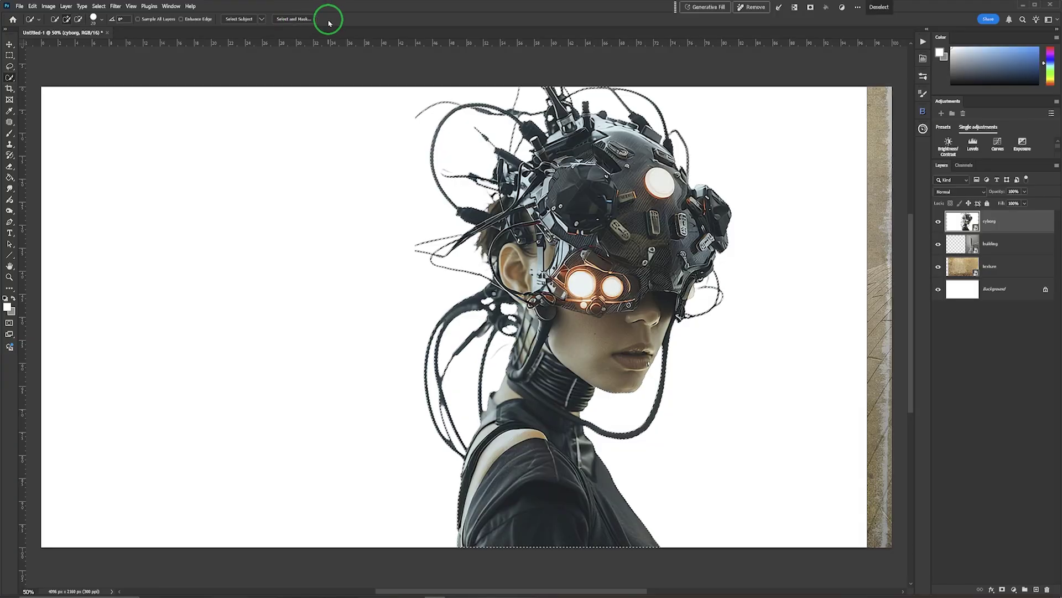
click(294, 19)
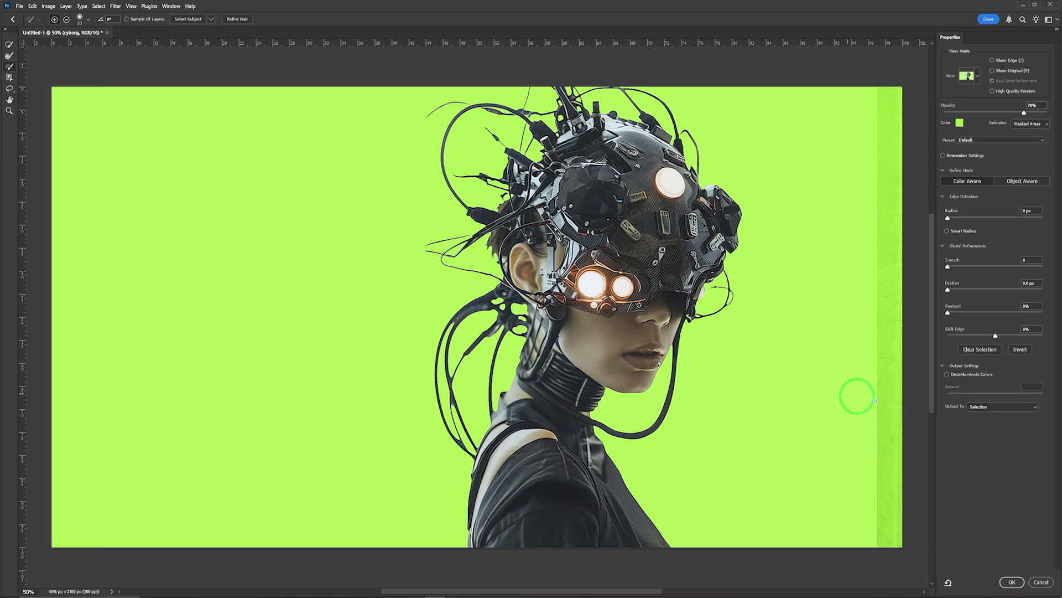
click(946, 376)
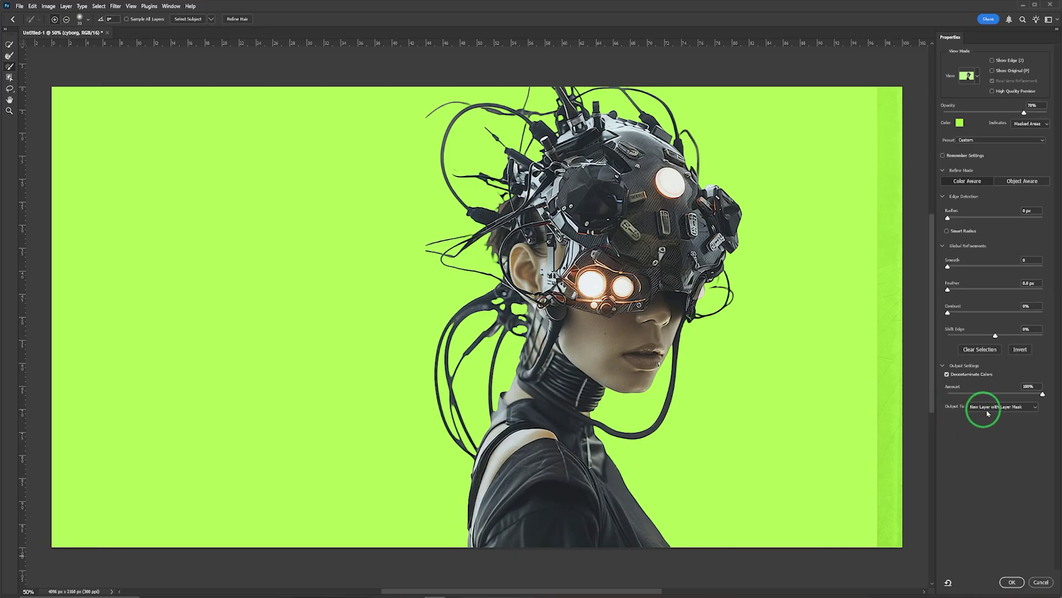
click(1036, 408)
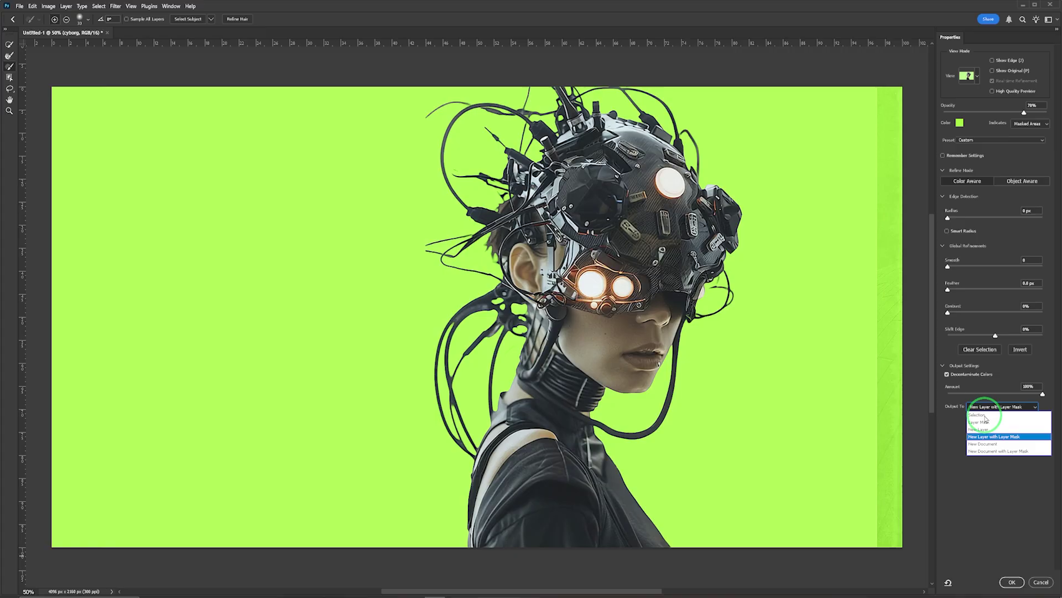
click(994, 436)
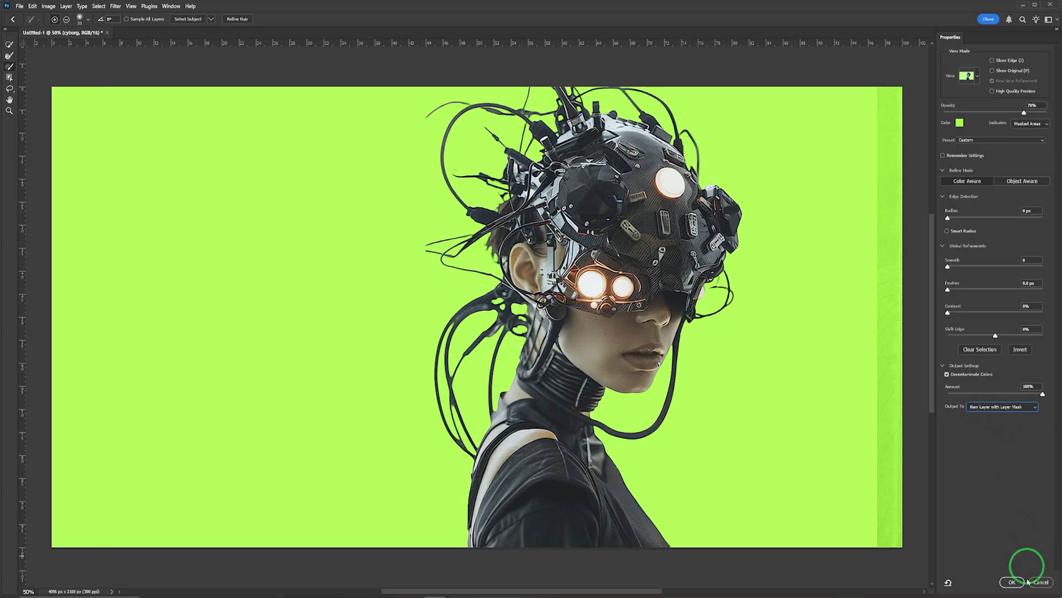
click(1012, 582)
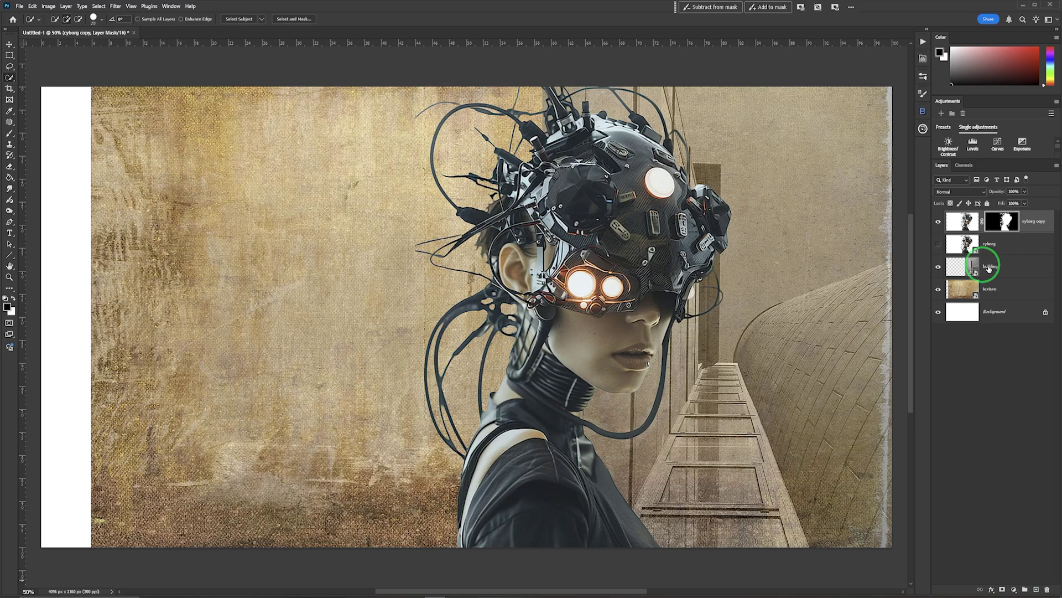
- Delete the hidden original cyborg layer
click(1058, 248)
key(Delete)
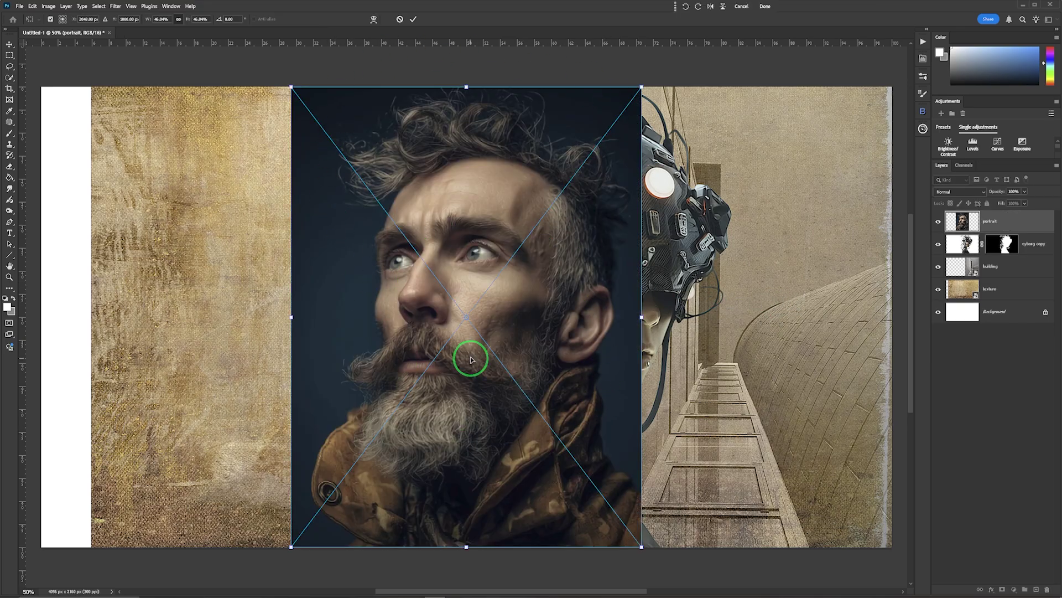
- Place the portrait image over the cyborg's head and set its blending mode to Lighten
click(413, 19)
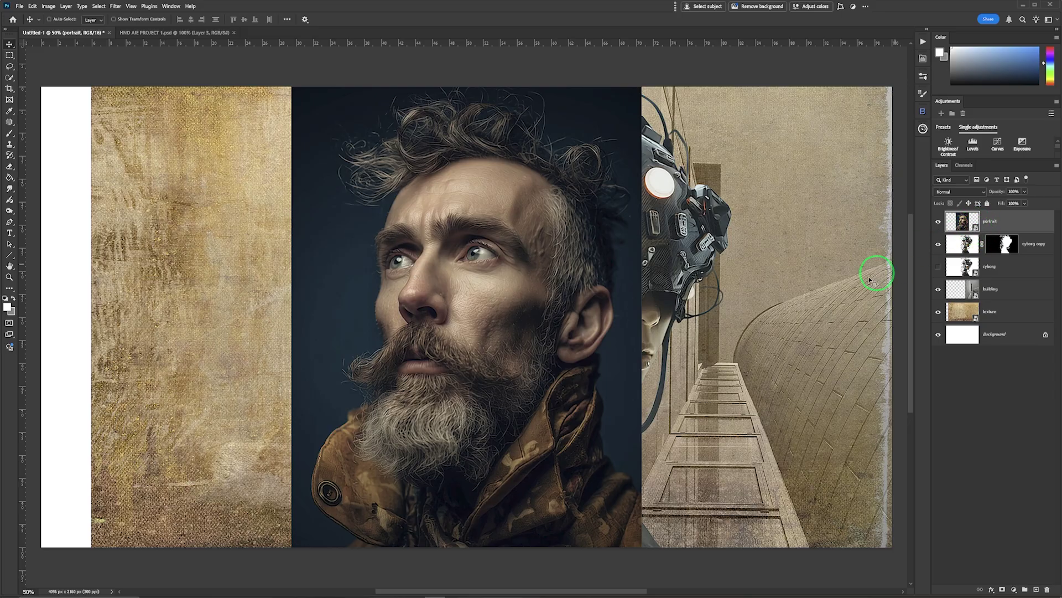
drag(480, 304, 609, 305)
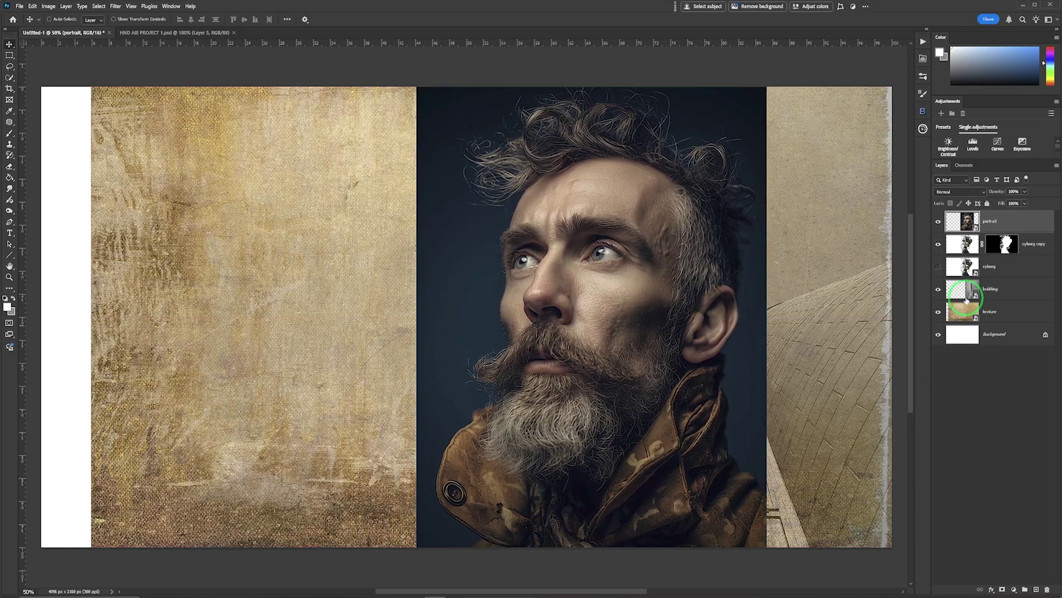
click(974, 191)
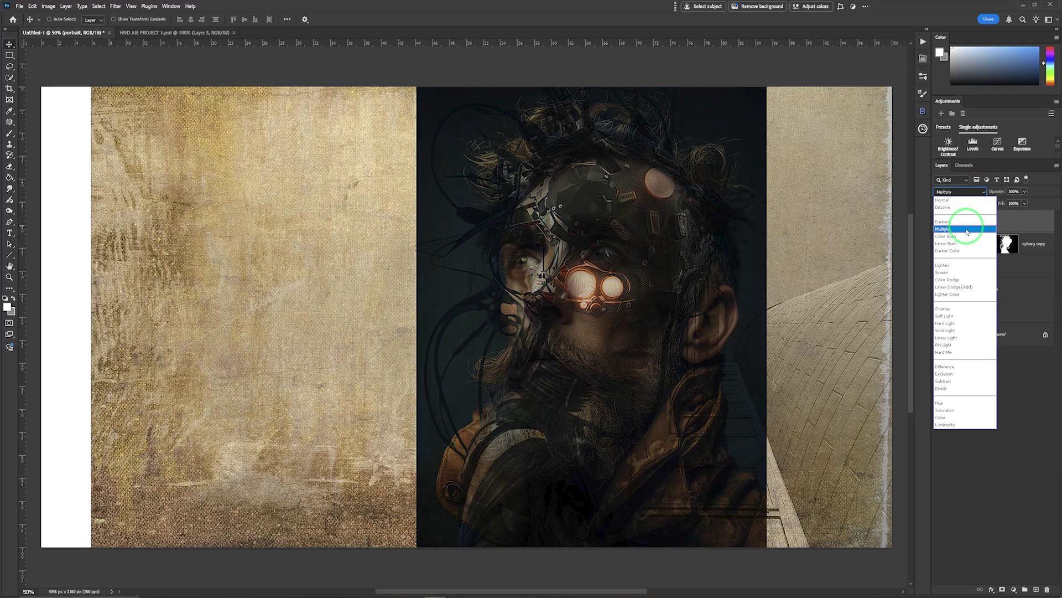
click(961, 269)
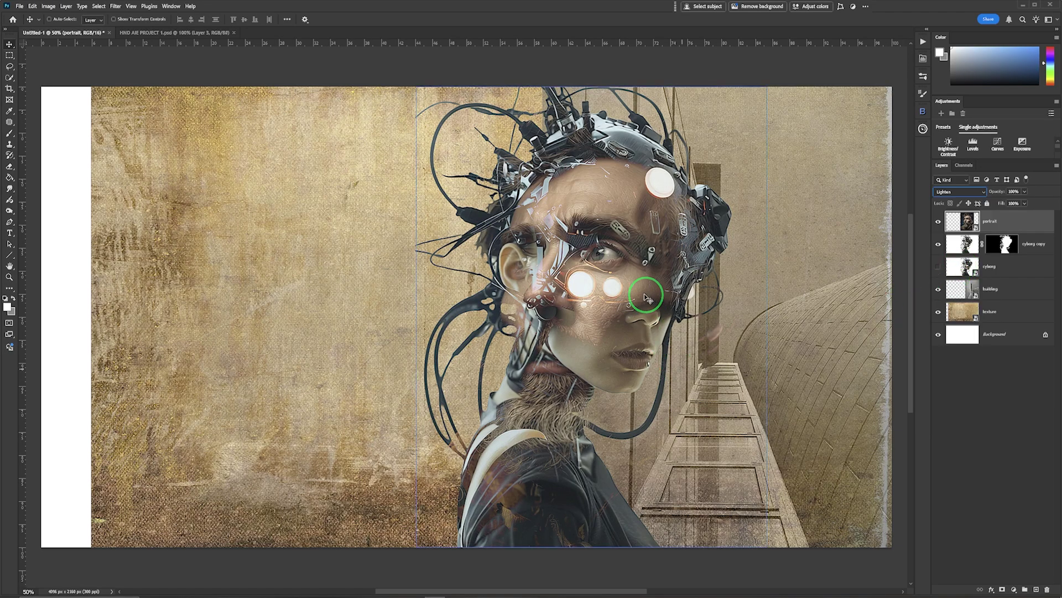
- Nudge the portrait so the man's eye and brow sit over the cyborg's head
drag(644, 282, 653, 304)
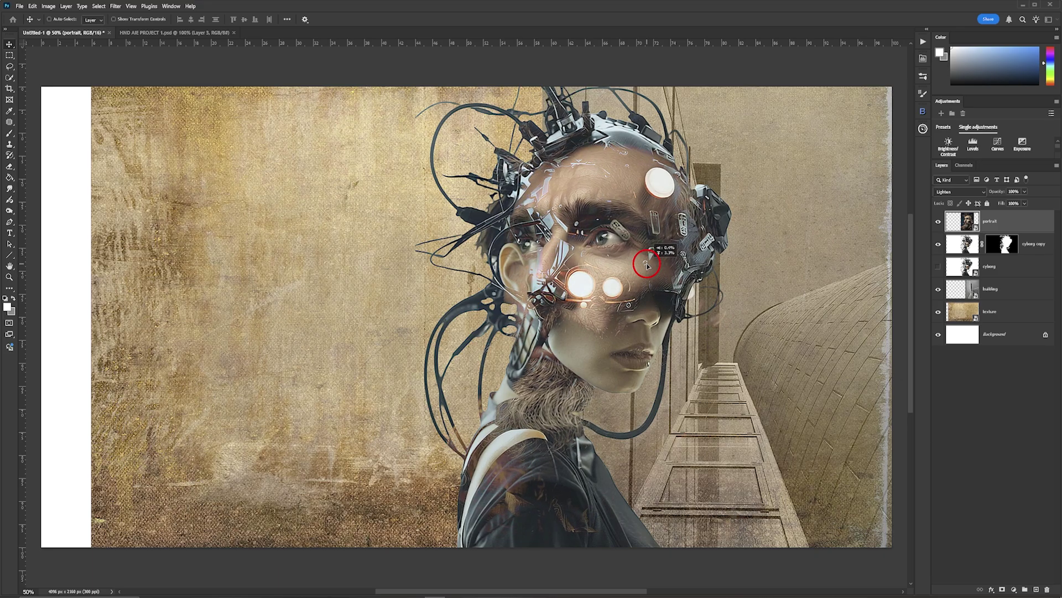
ctrl+click(588, 522)
ctrl+click(650, 546)
ctrl+click(689, 546)
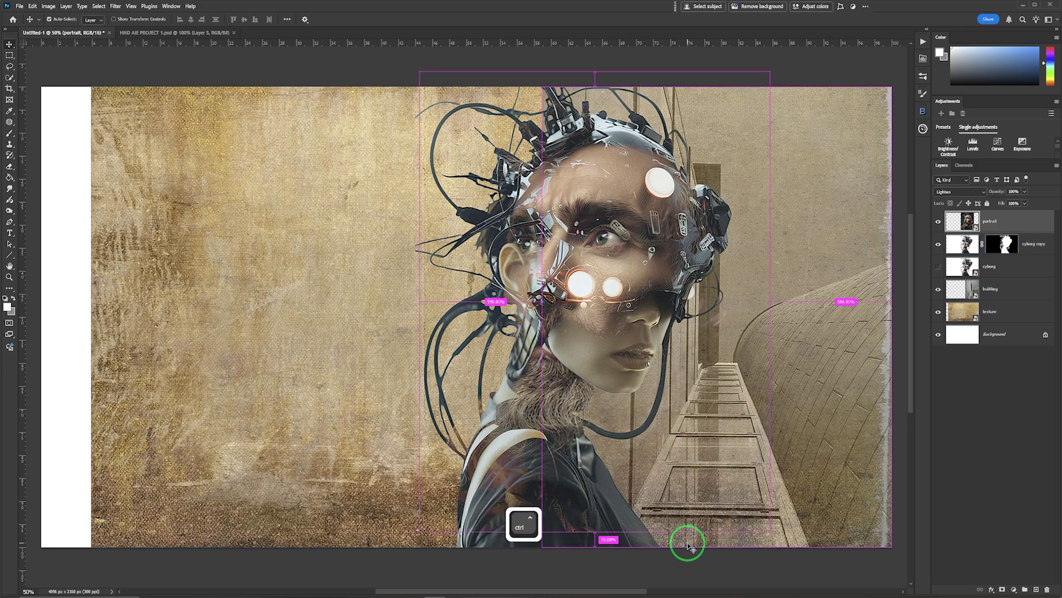
ctrl+click(822, 376)
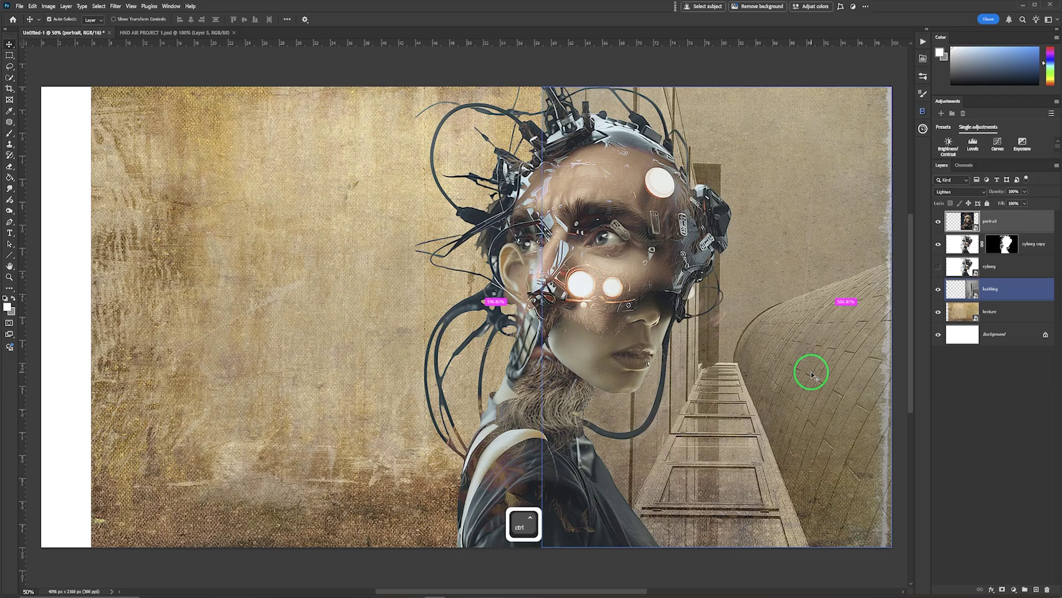
ctrl+click(811, 373)
- Scale the portrait proportionally to about 47% and shift it to align its facial features with the cyborg's face
key(ctrl+t)
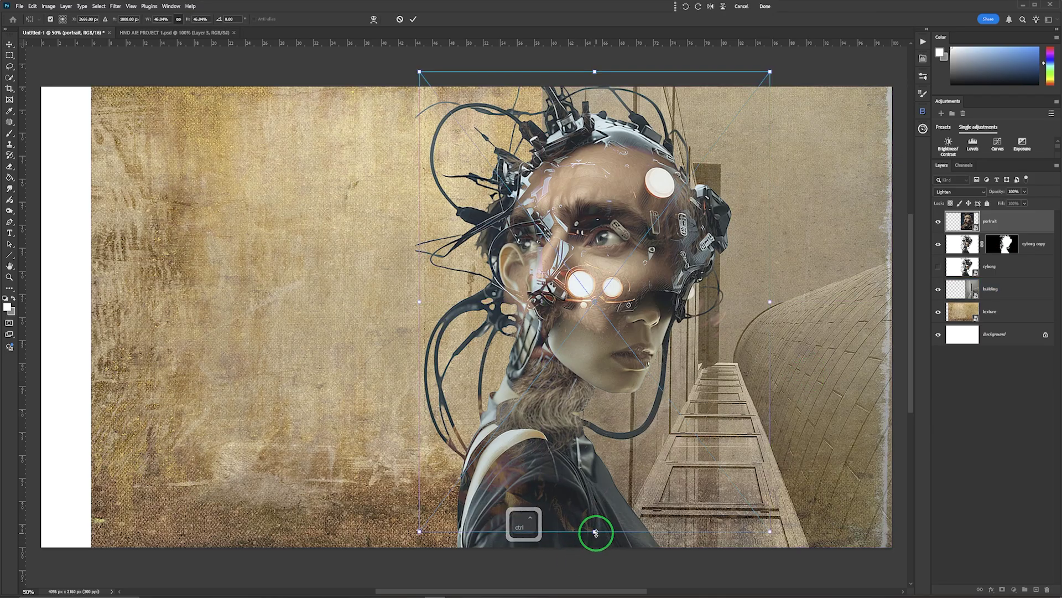
drag(595, 531, 603, 508)
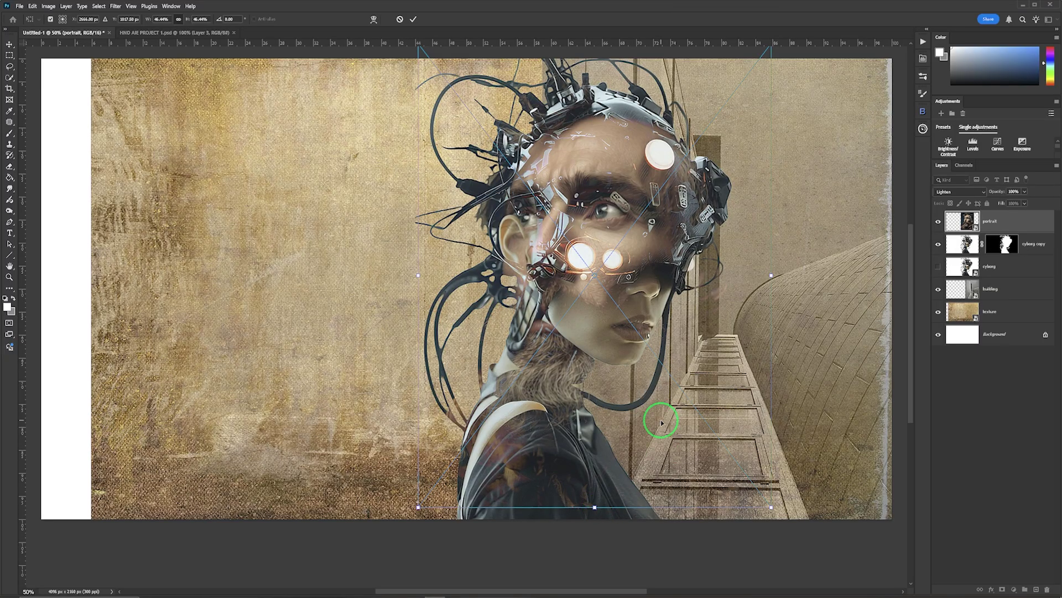
drag(661, 424, 659, 427)
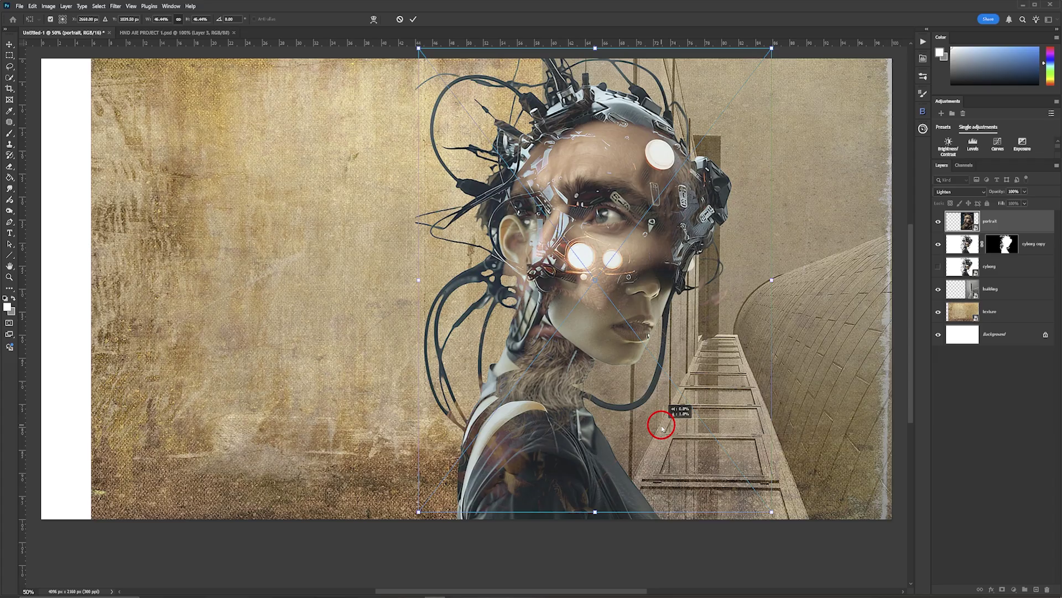
drag(597, 513, 596, 519)
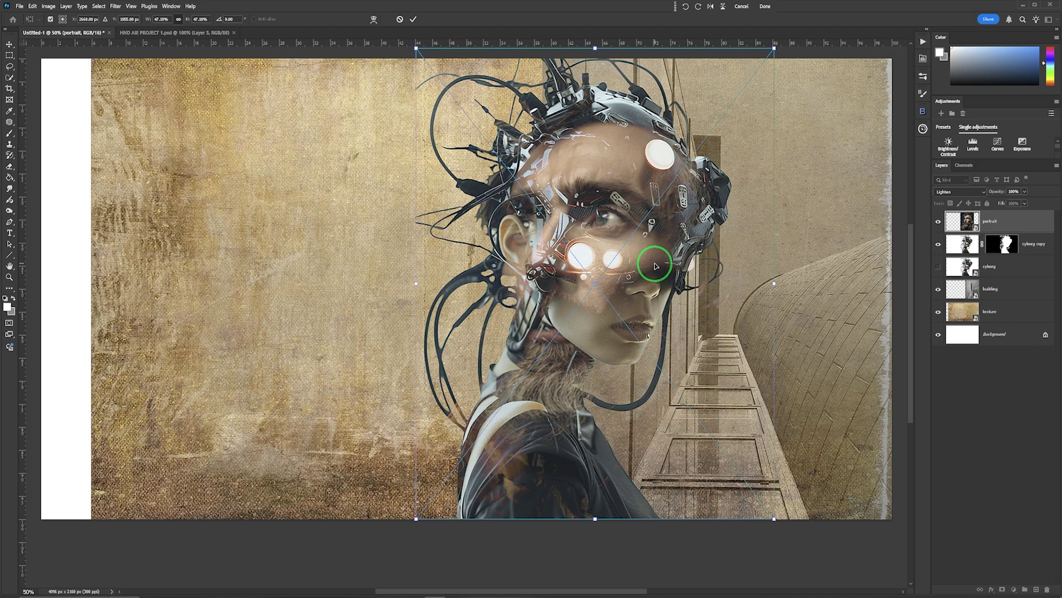
drag(656, 258, 664, 259)
click(415, 21)
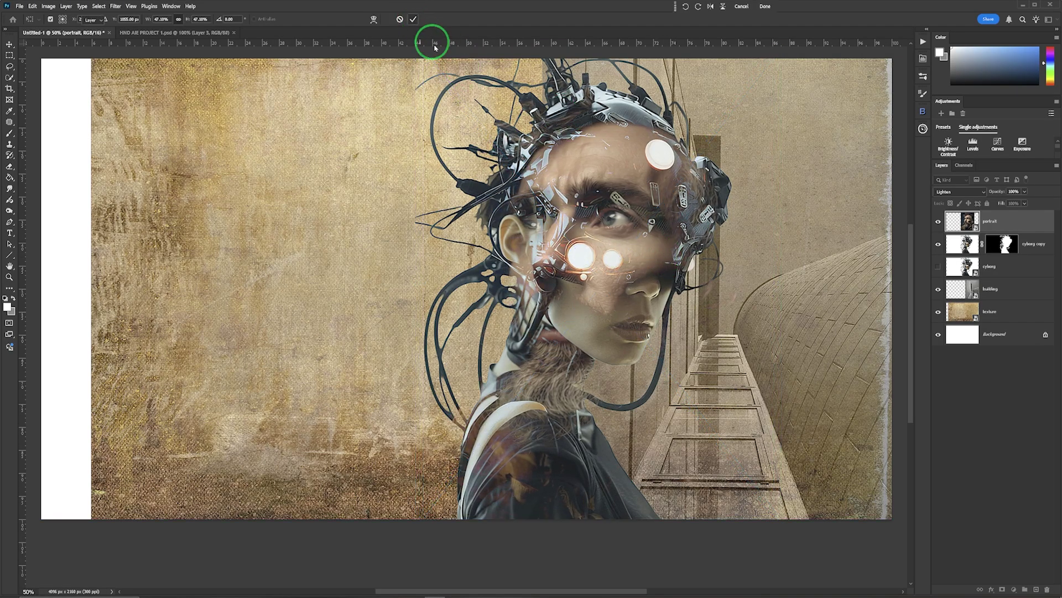
ctrl+click(821, 249)
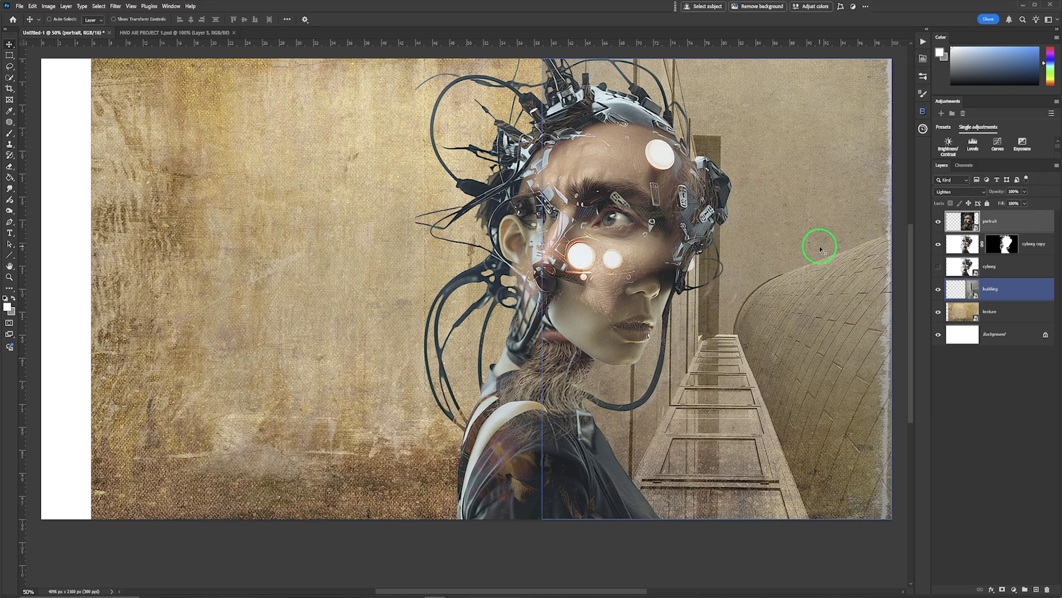
ctrl+click(821, 249)
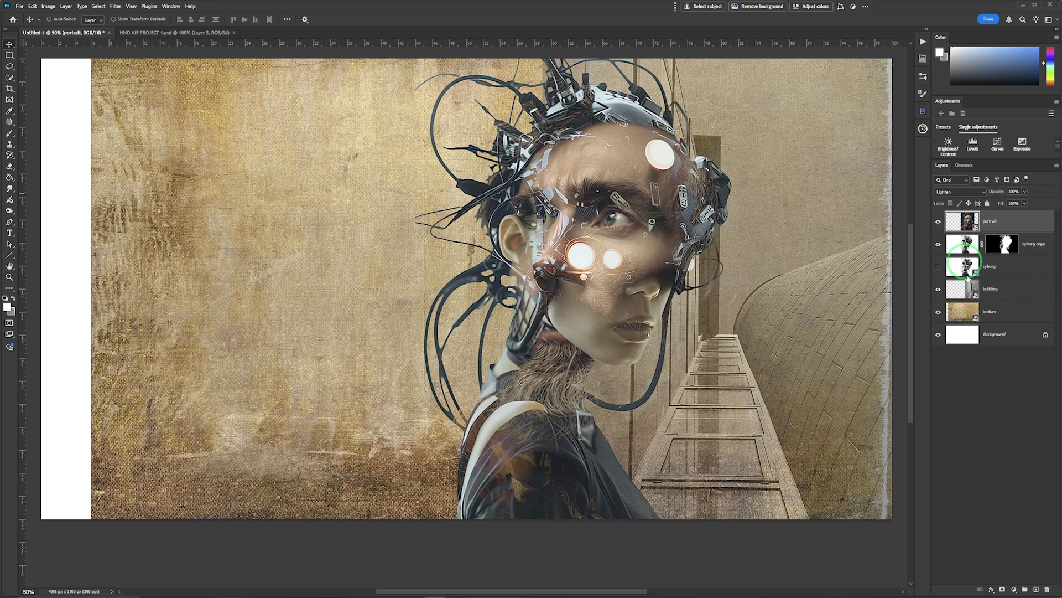
ctrl+click(811, 247)
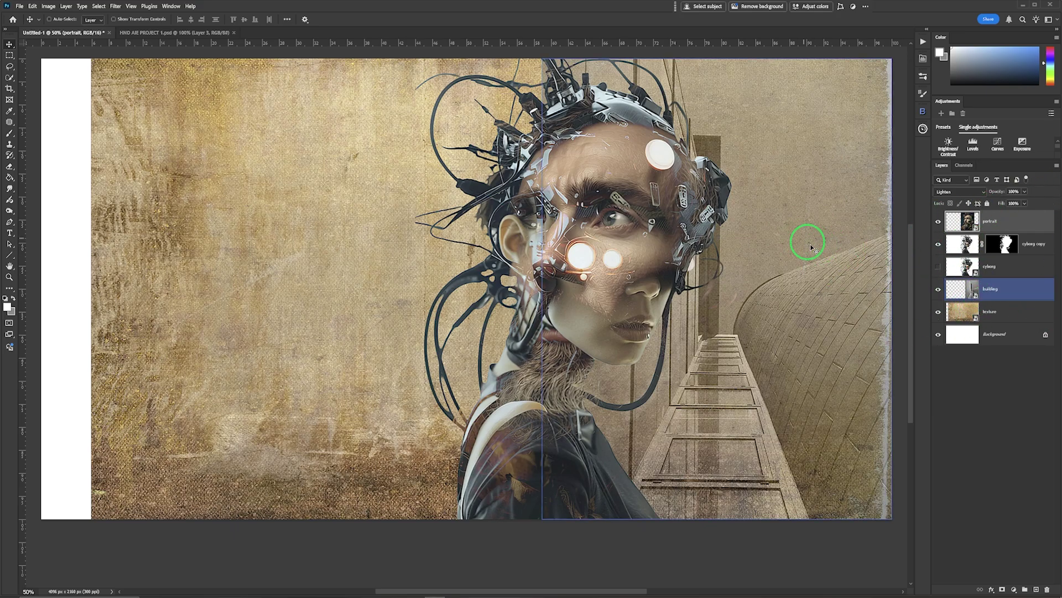
ctrl+click(866, 273)
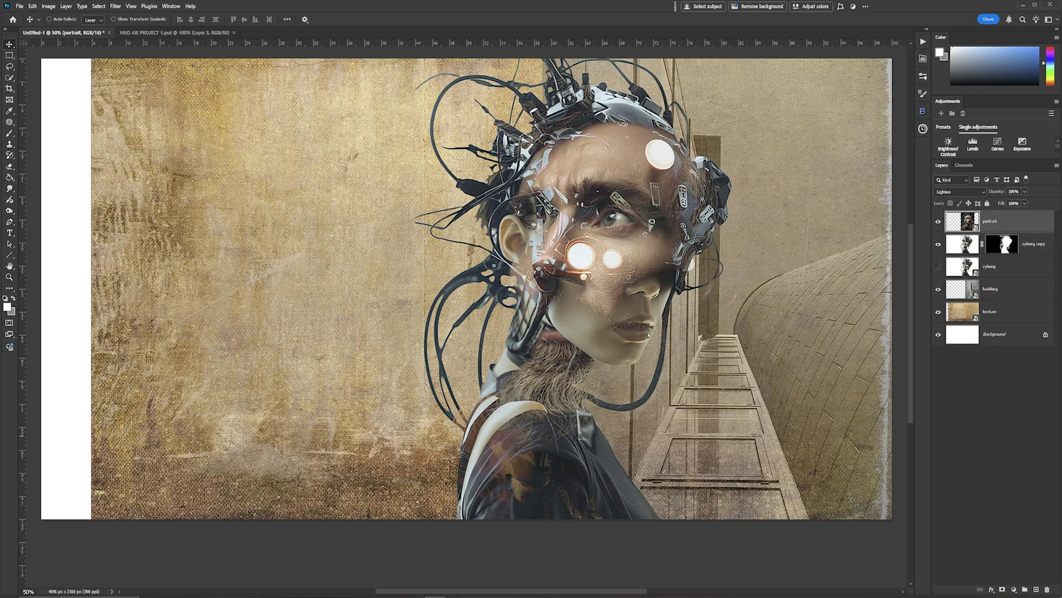
- Place the shark image as the topmost layer and select the shark with Select Subject
drag(505, 375, 505, 380)
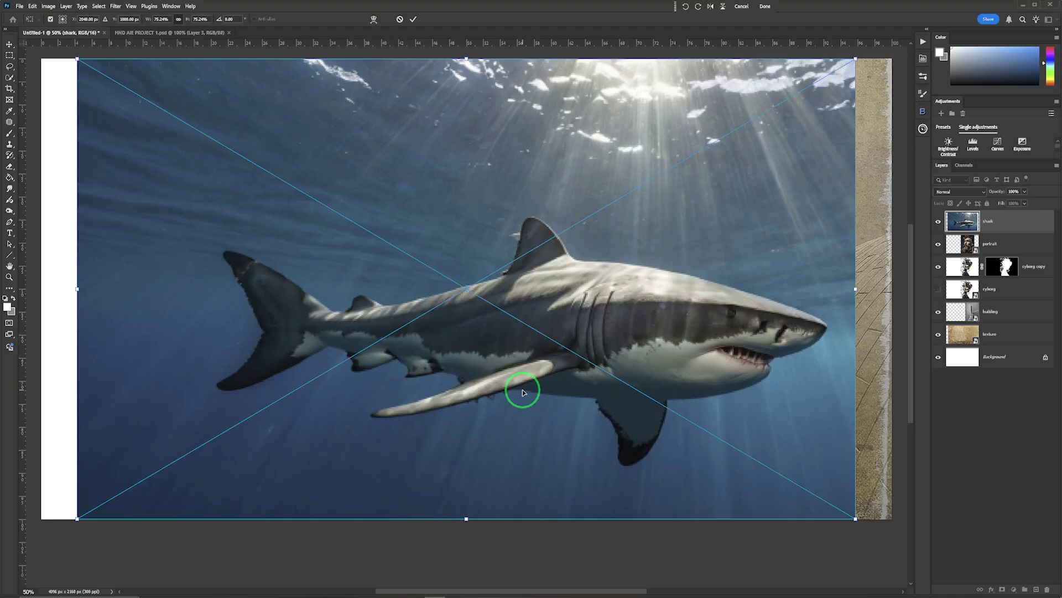
click(414, 20)
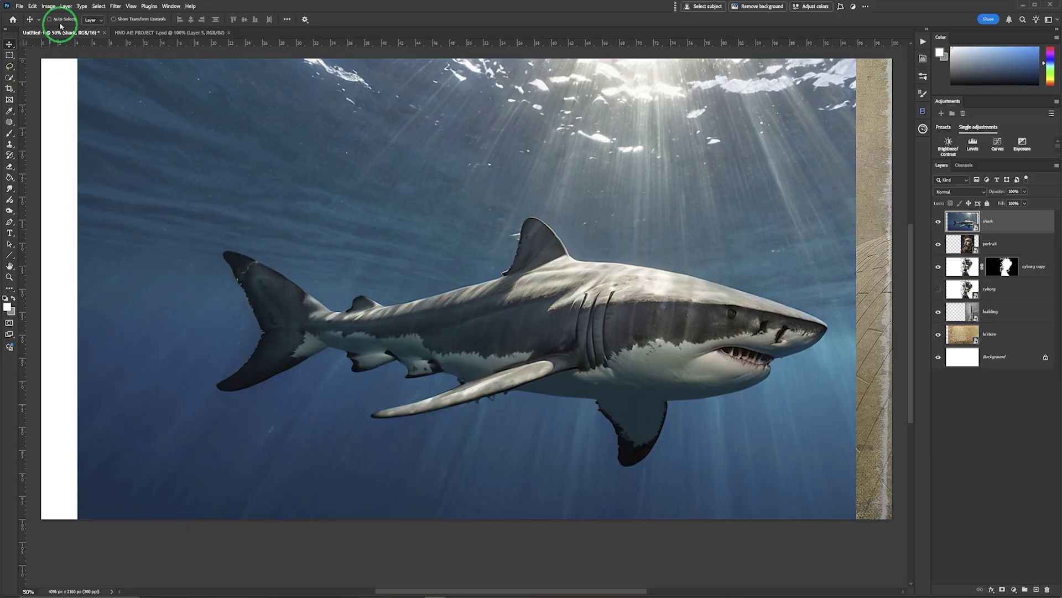
click(94, 10)
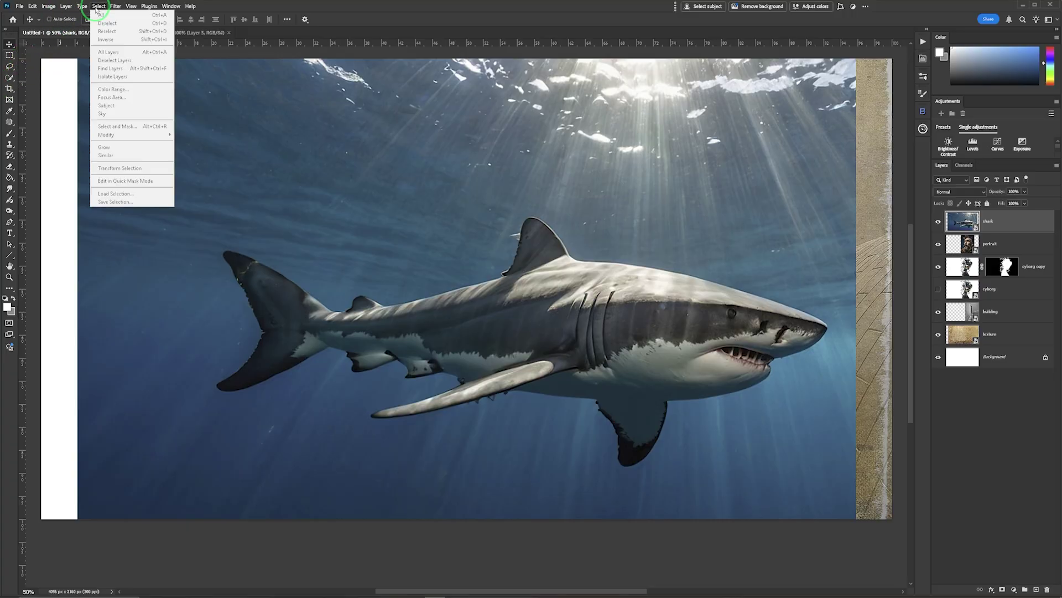
click(105, 97)
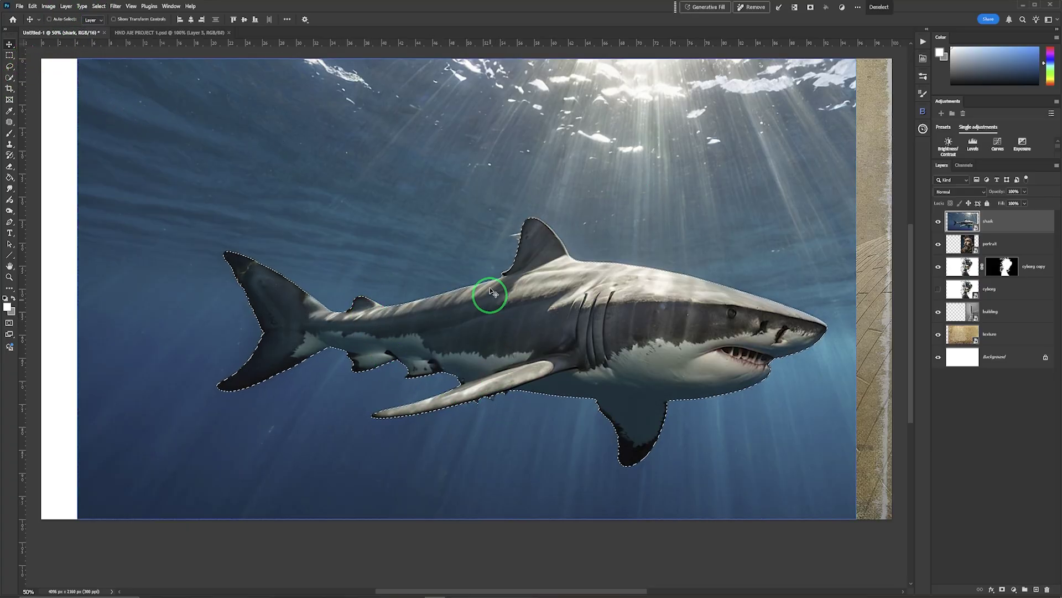
- Cut out the shark in Select and Mask, decontaminating colours at 100% and outputting to a new layer with layer mask
click(9, 78)
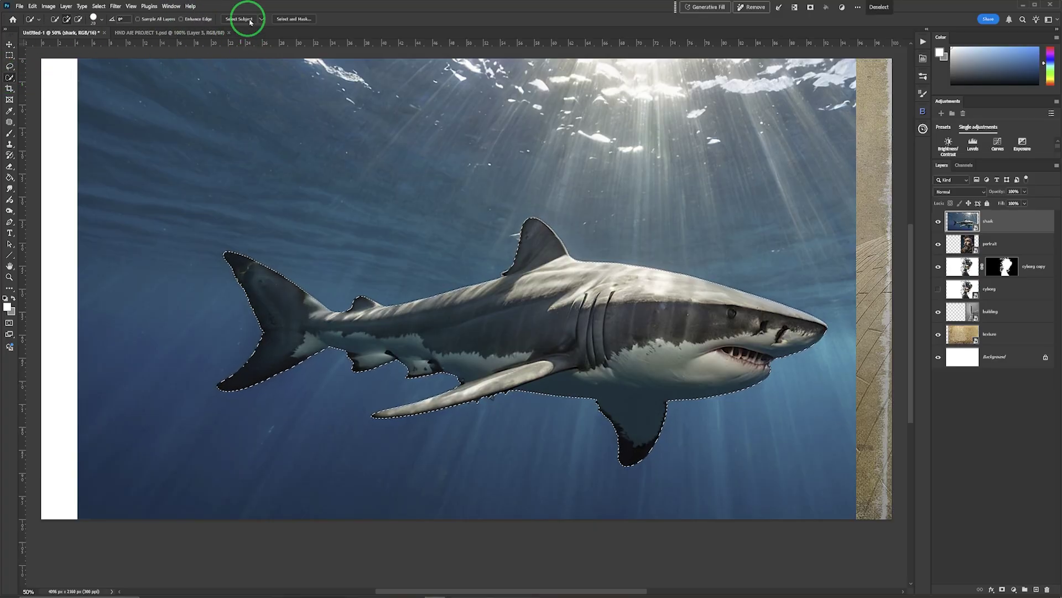
click(299, 19)
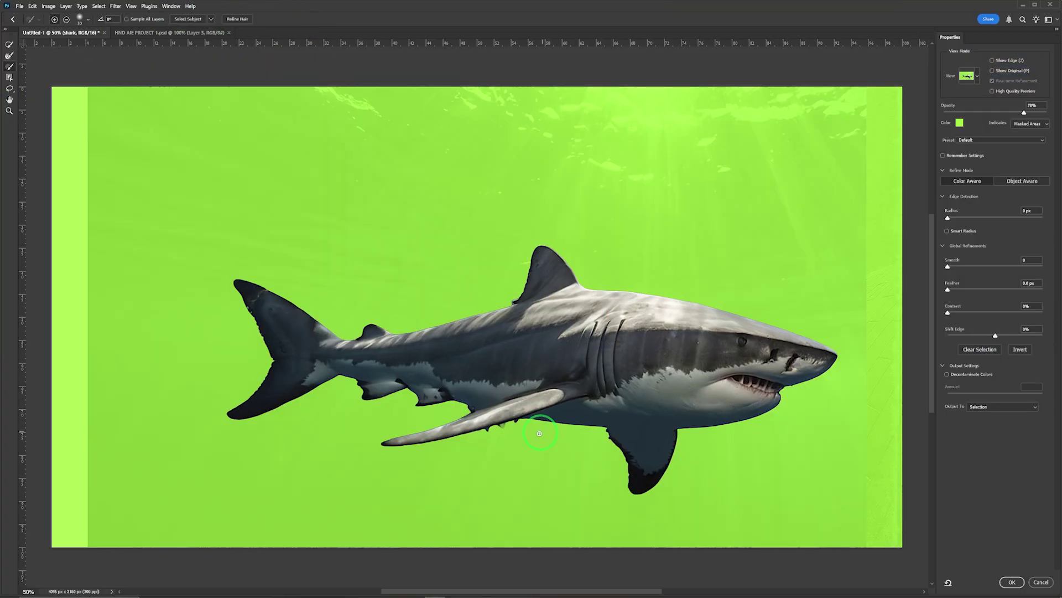
click(947, 375)
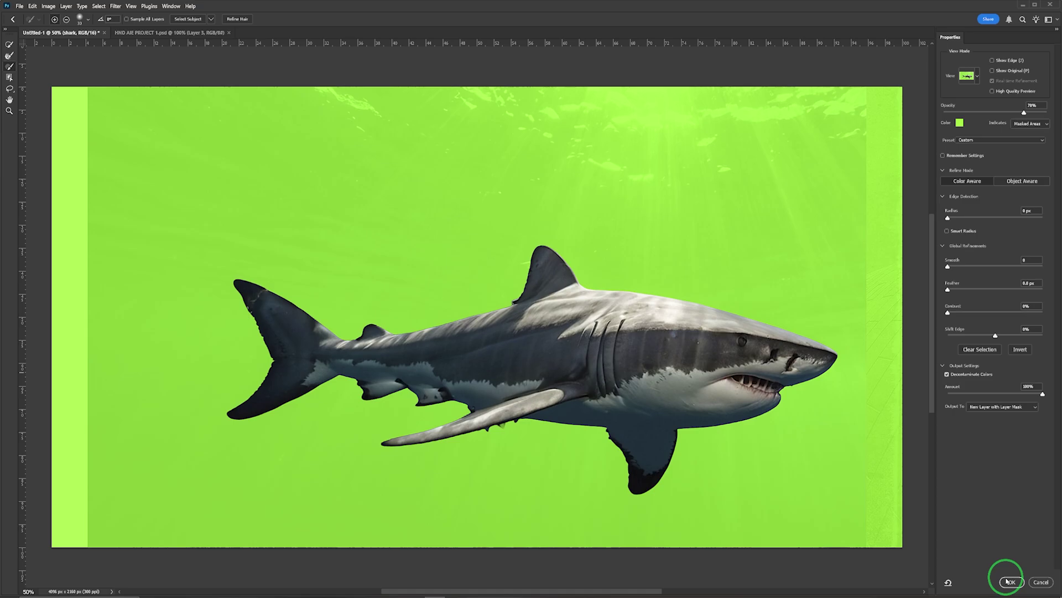
click(1011, 583)
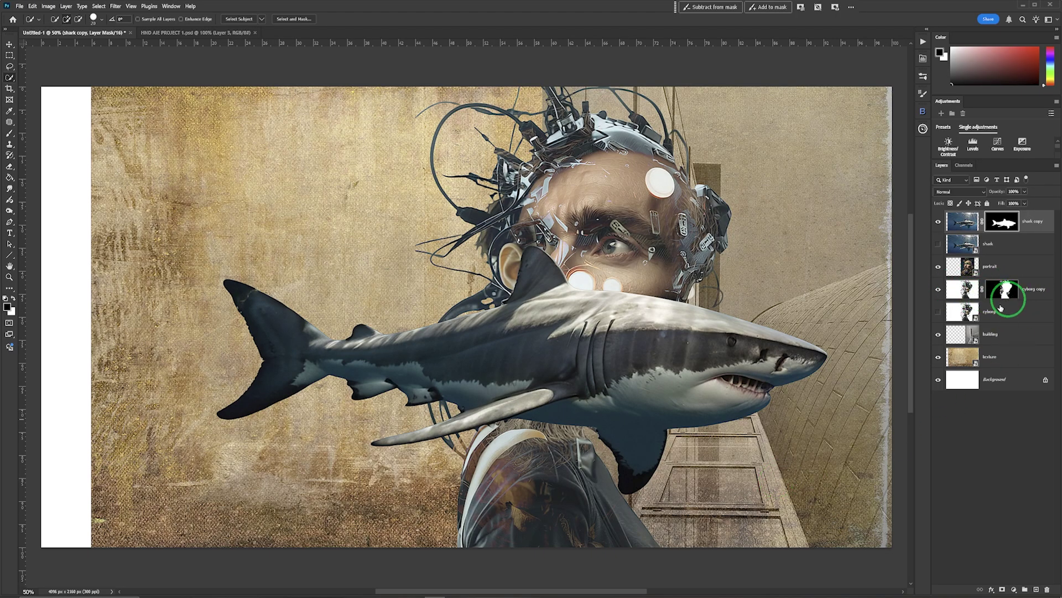
- Move the masked shark layer directly below the masked cyborg layer and delete the hidden original cyborg layer
drag(1043, 227, 1032, 297)
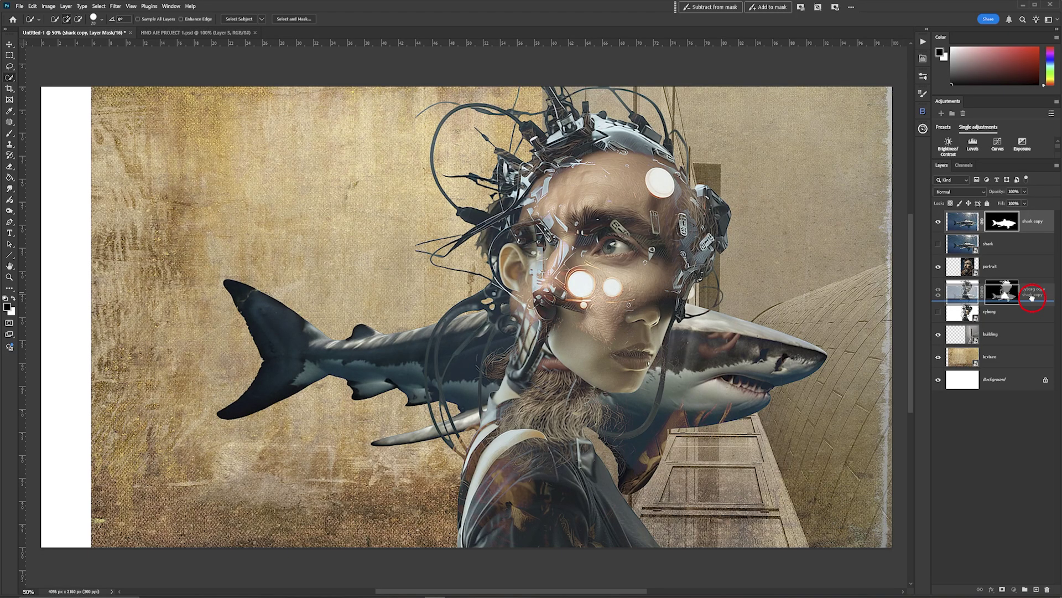
drag(1032, 297, 1048, 591)
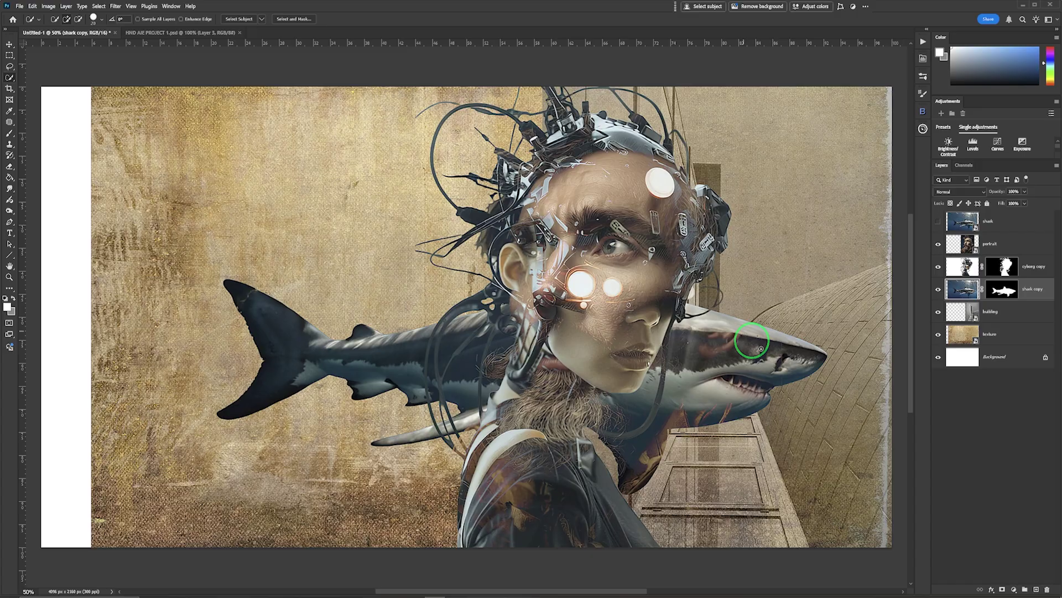
- Scale the masked shark to about 63% and position it so it emerges from behind the cyborg's shoulder over the building
click(1034, 292)
key(ctrl+t)
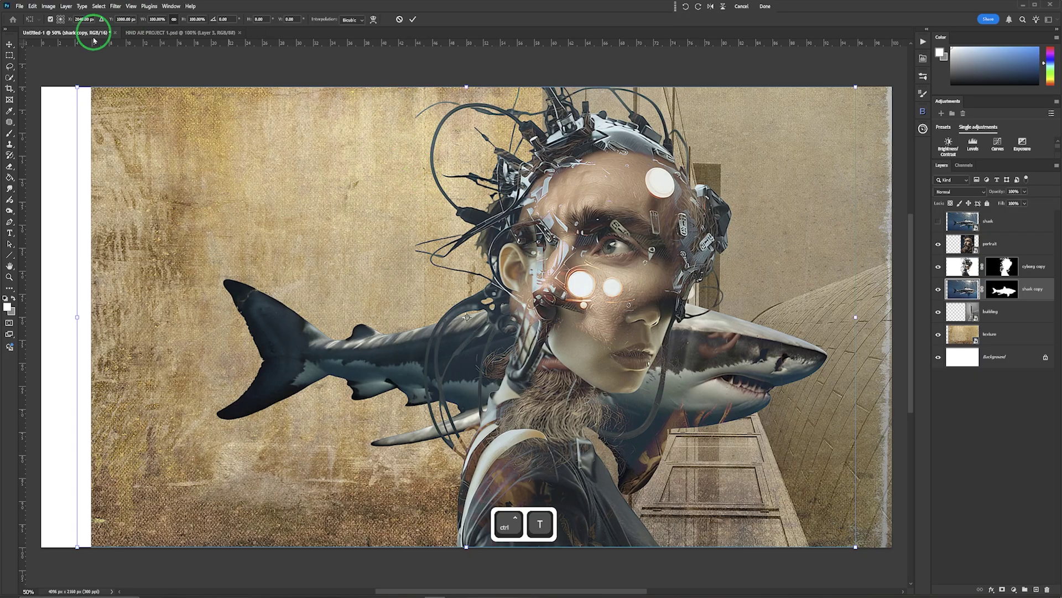
drag(78, 85, 395, 251)
mouse_move(773, 449)
mouse_down()
mouse_move(696, 448)
mouse_move(769, 451)
mouse_up()
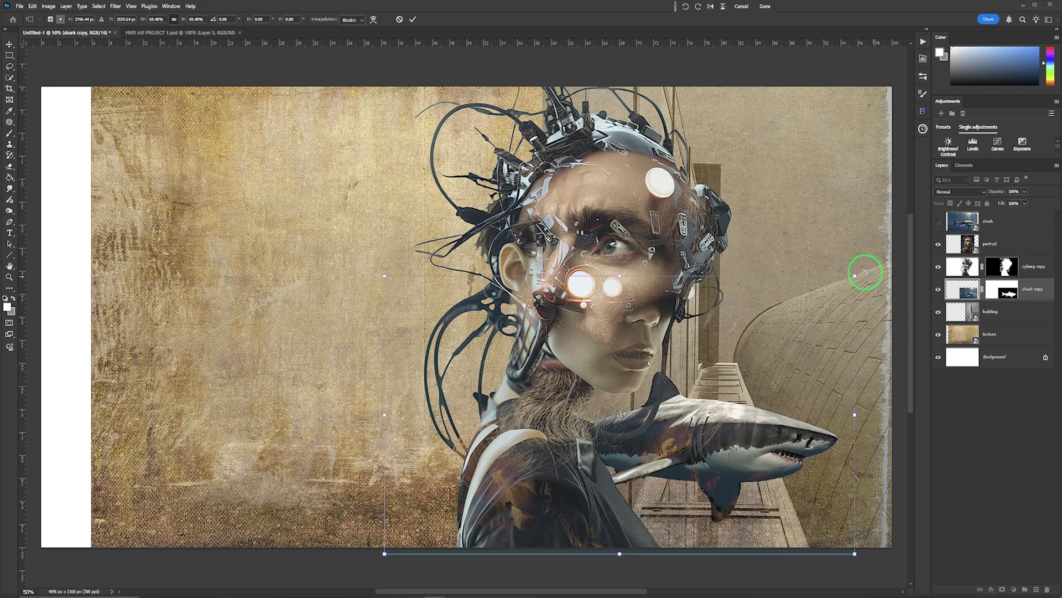
drag(855, 275, 878, 263)
drag(786, 429, 773, 461)
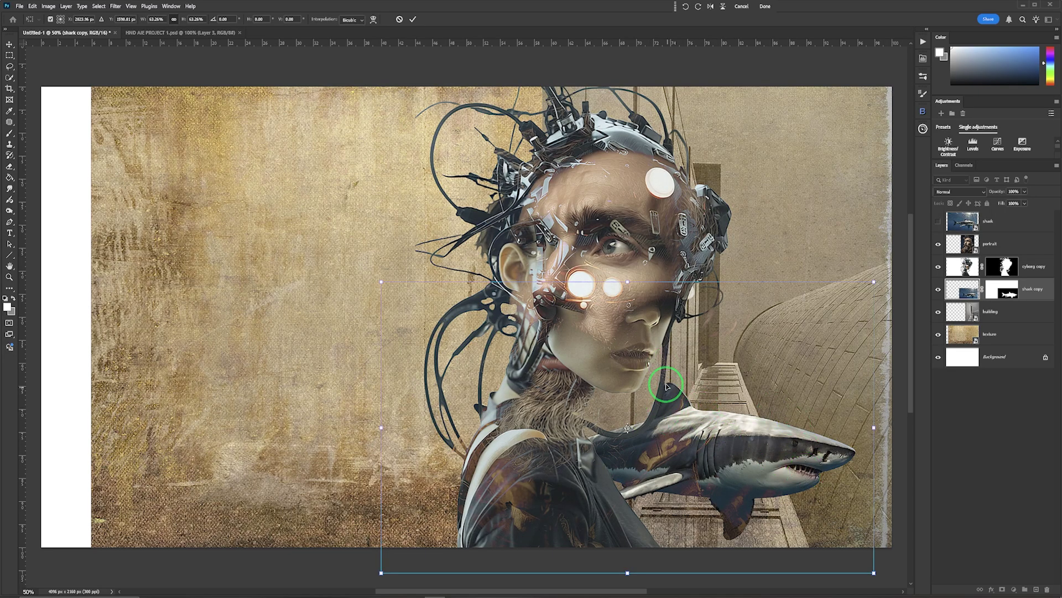
drag(672, 408, 671, 408)
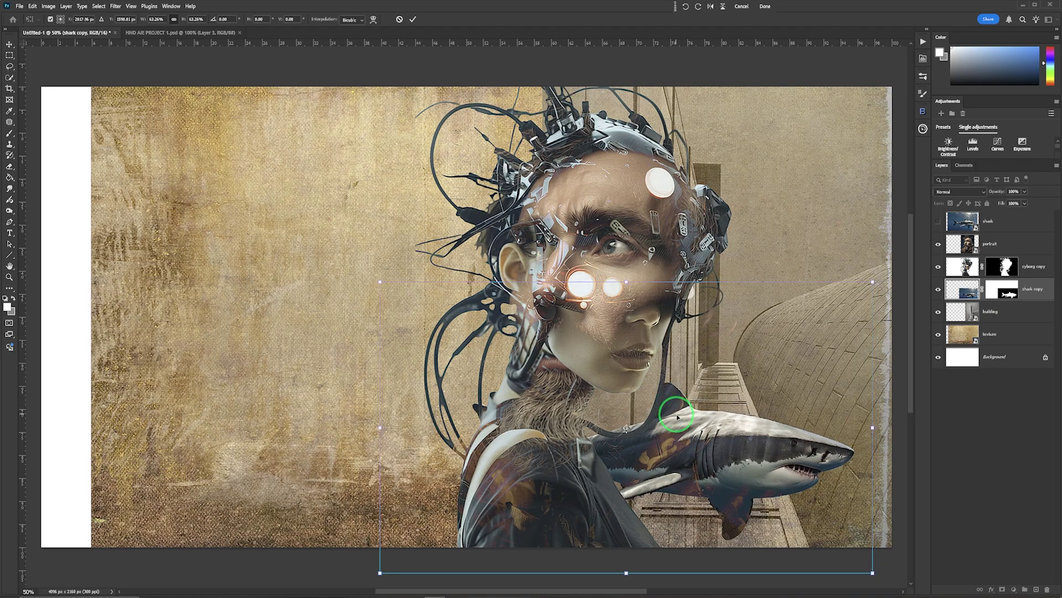
click(413, 19)
key(w)
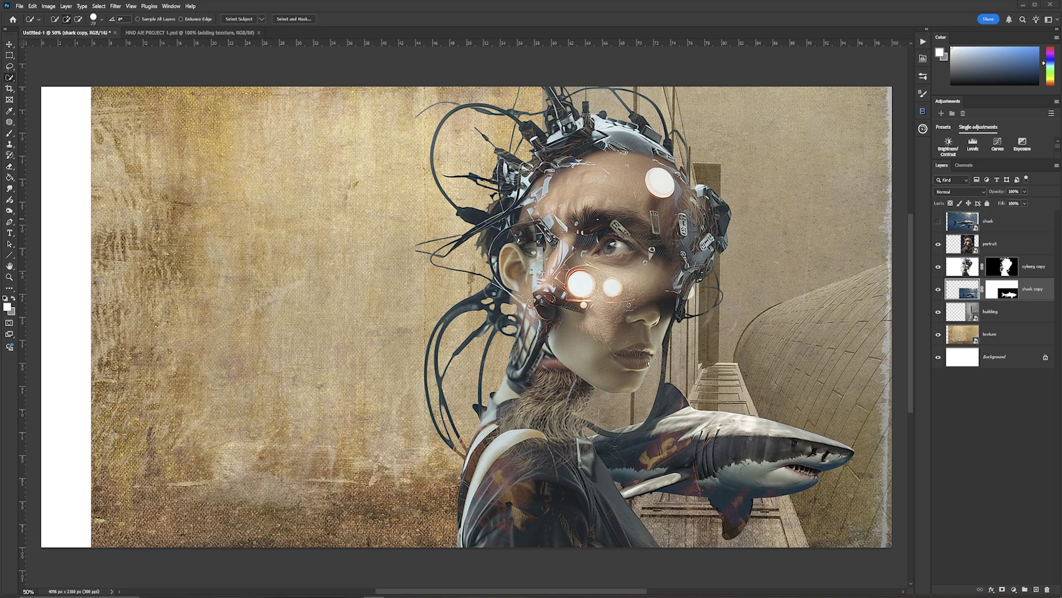
- Place the octopus image above the shark cutout layer and position it over the texture beside the back of the cyborg's head
drag(919, 407, 416, 234)
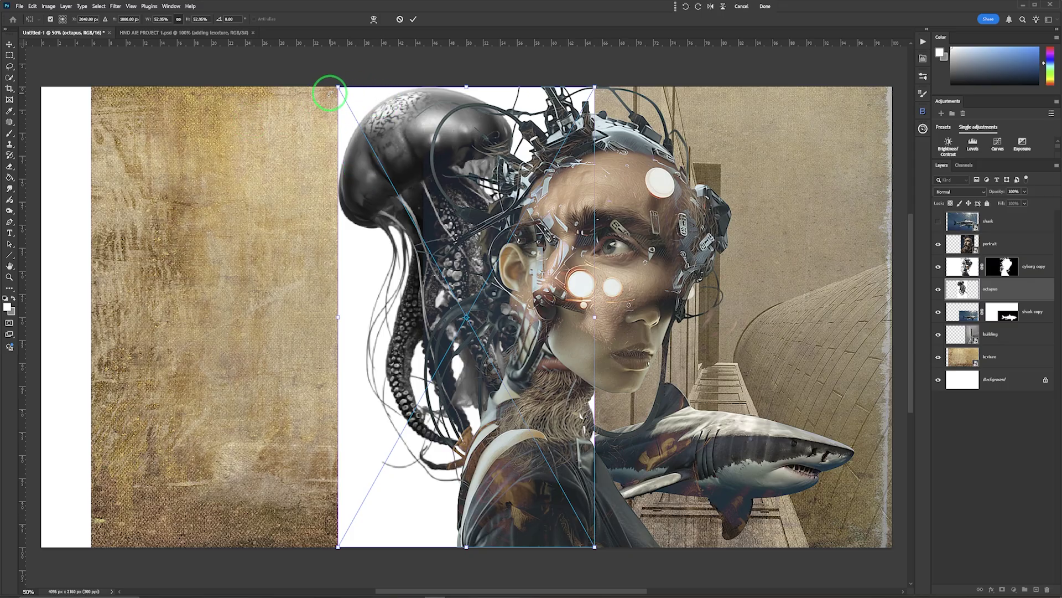
drag(359, 191, 193, 193)
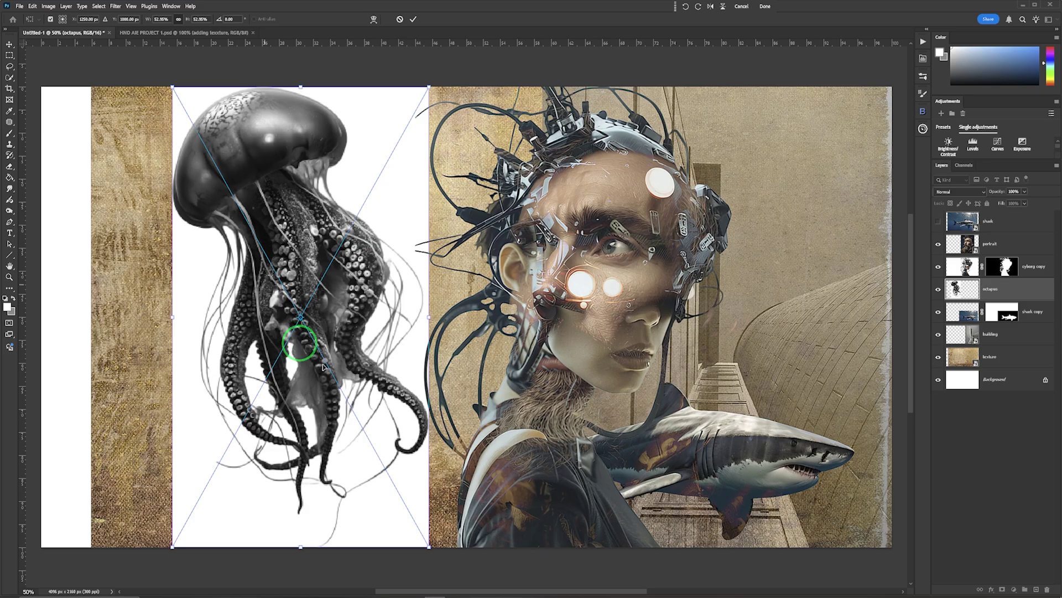
key(Return)
- Select the octopus on its layer with Select Subject
key(w)
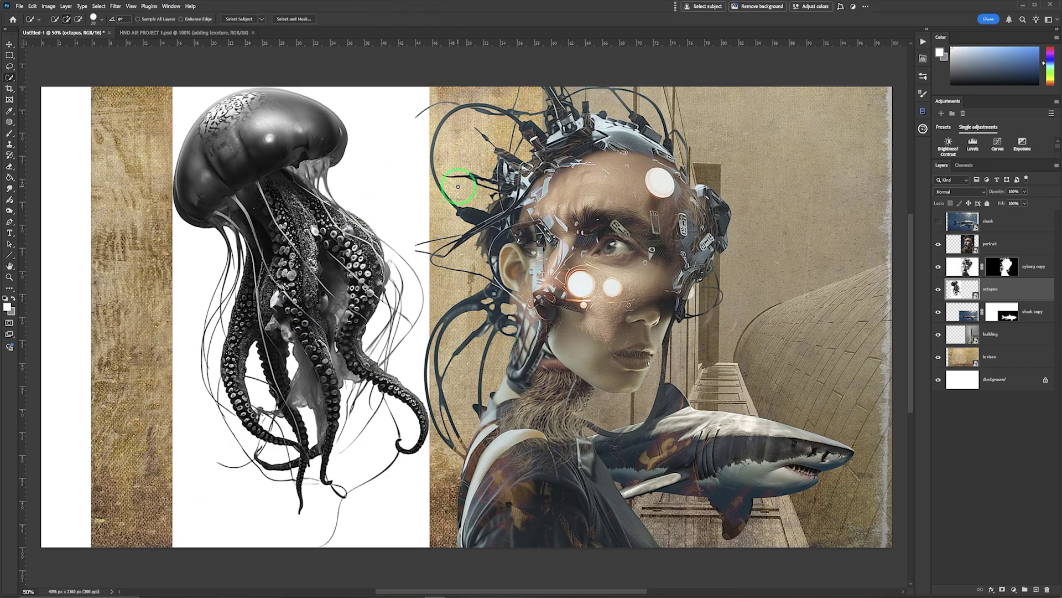
click(98, 7)
click(97, 102)
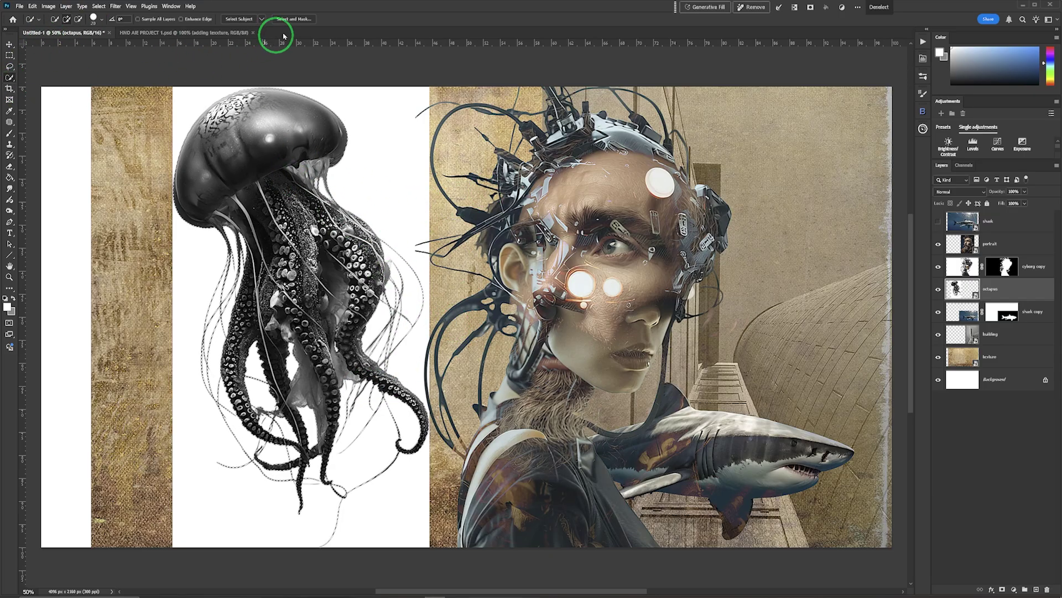
- Cut out the octopus in Select and Mask, decontaminating colours at 100% and outputting to a new layer with layer mask
click(294, 19)
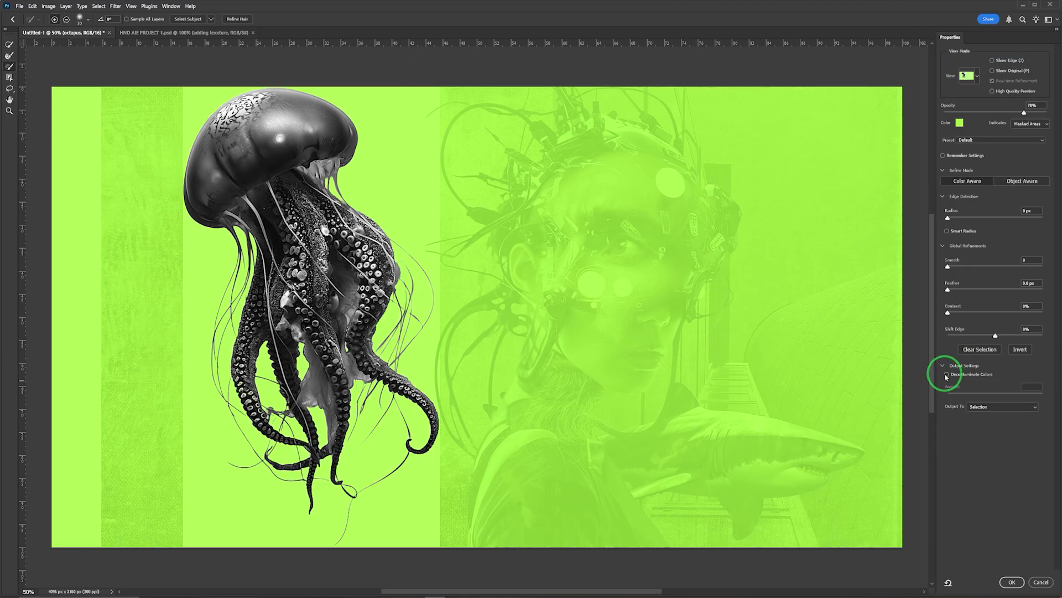
click(947, 375)
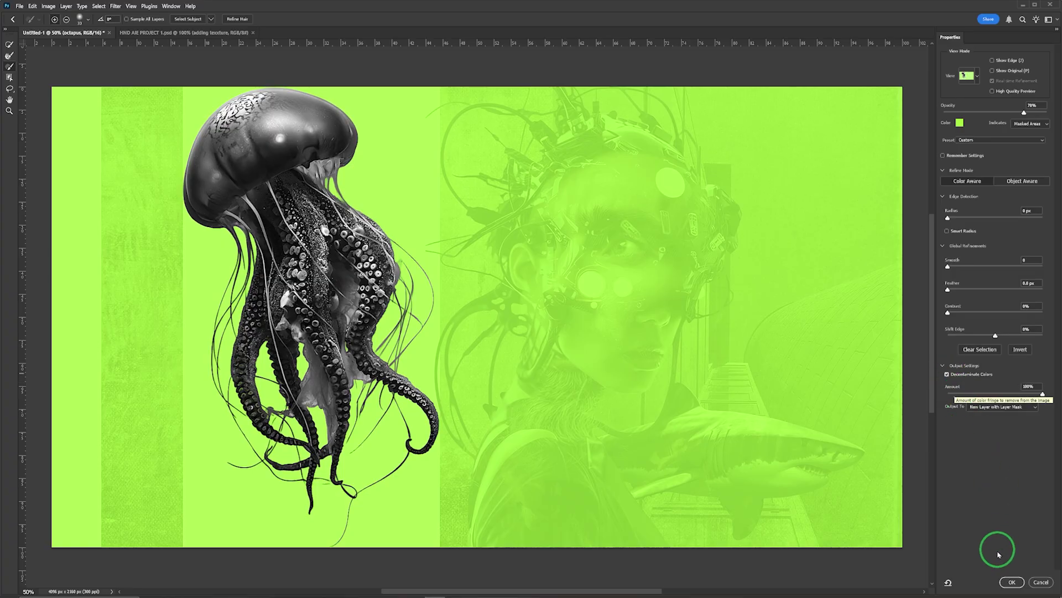
click(1012, 581)
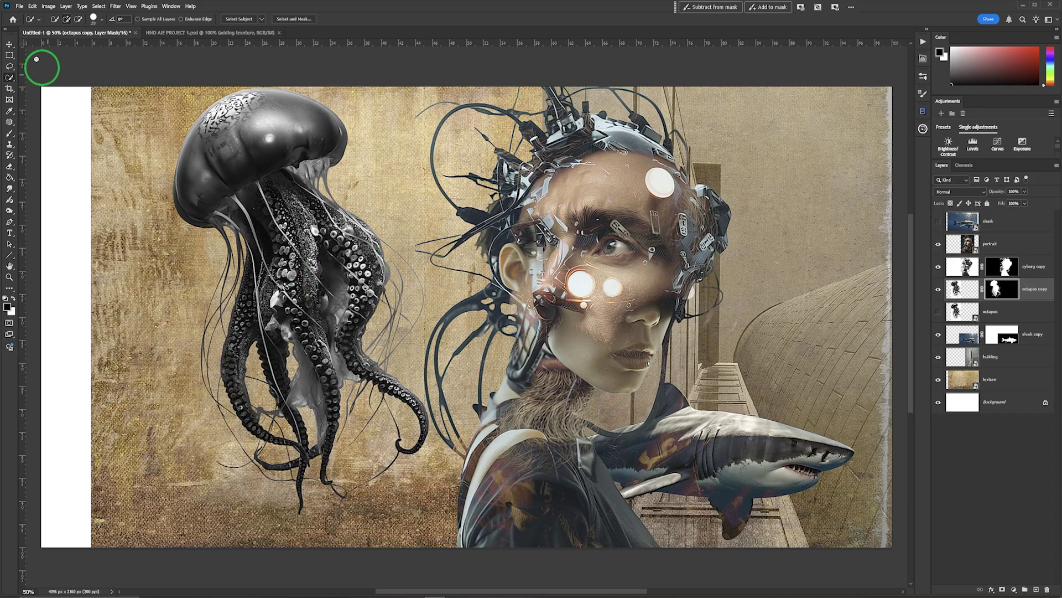
click(9, 45)
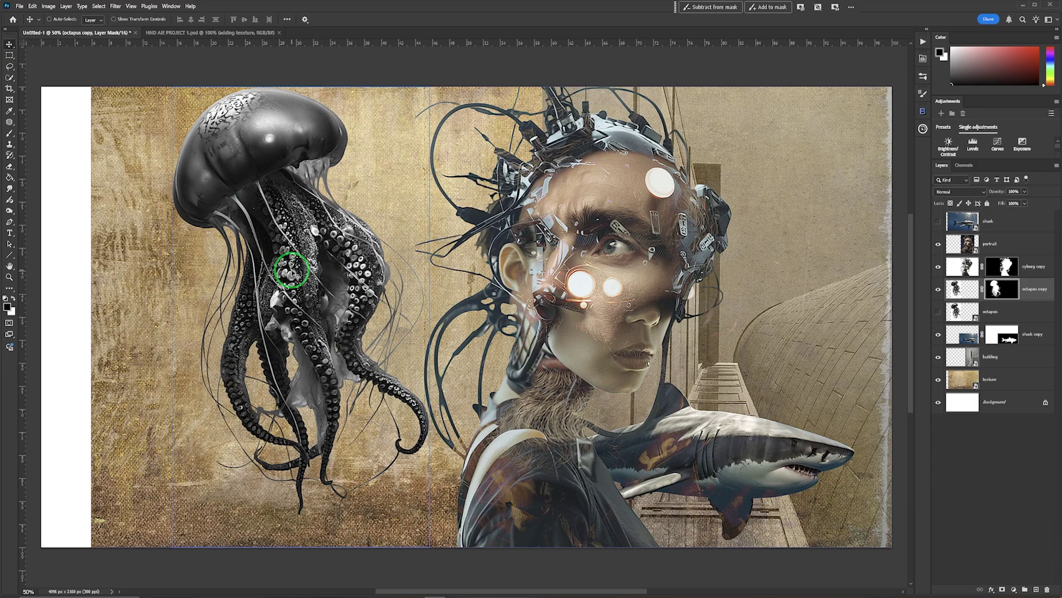
- Move the octopus cutout so it emerges from behind the back of the cyborg's head, and delete the hidden original shark layer
drag(291, 270, 487, 296)
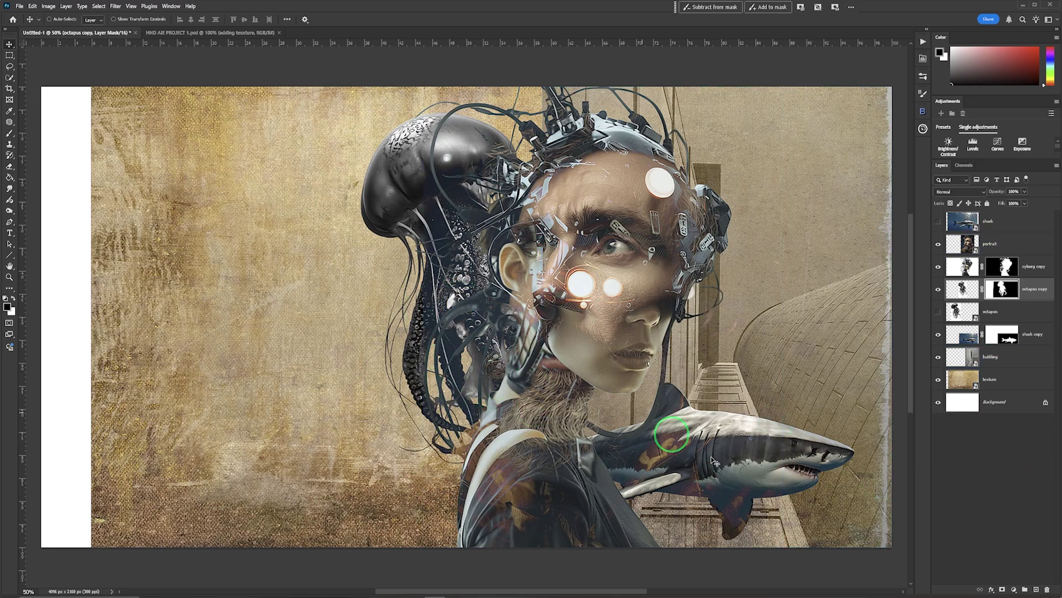
ctrl+click(672, 435)
click(759, 332)
click(1025, 225)
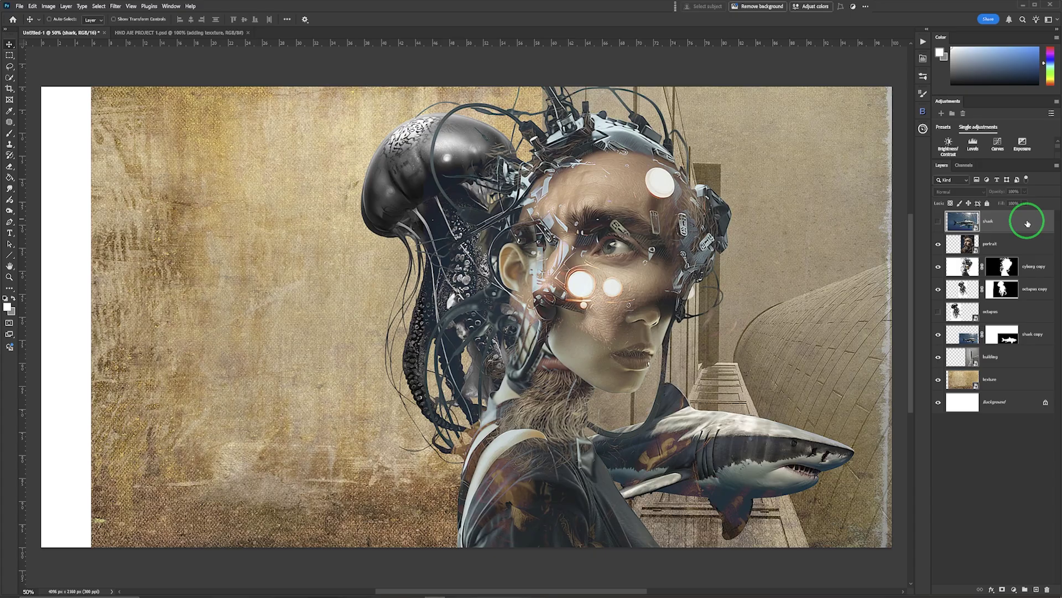
drag(1027, 223, 1053, 583)
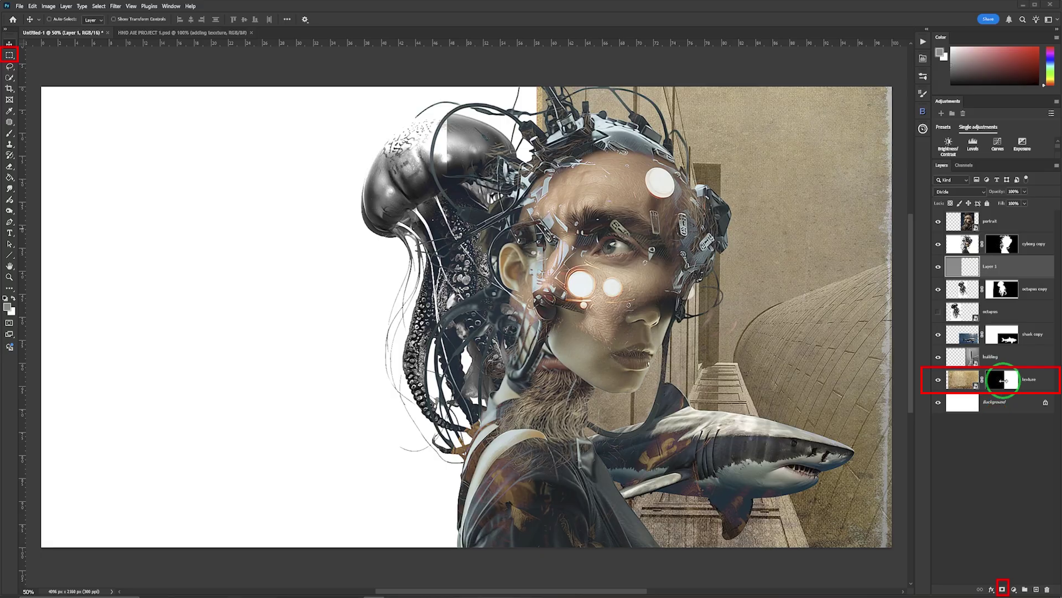
- Draw a white foreground-to-transparent gradient on the texture layer's mask, from the cyborg's ear toward the octopus, to soften the texture's hard edge
click(1003, 380)
key(g)
key(d)
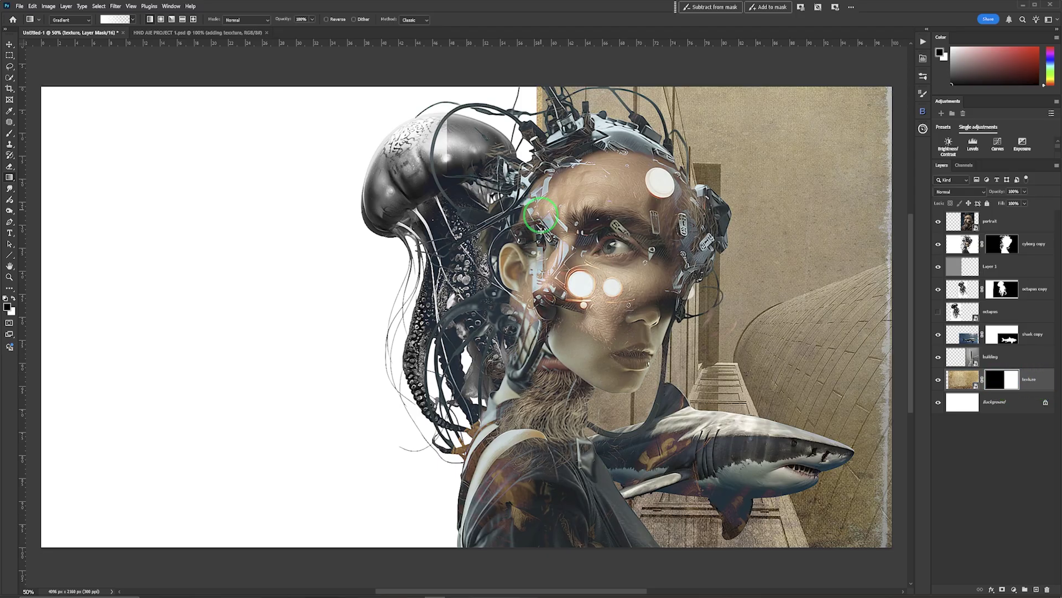
drag(9, 181, 52, 173)
click(131, 20)
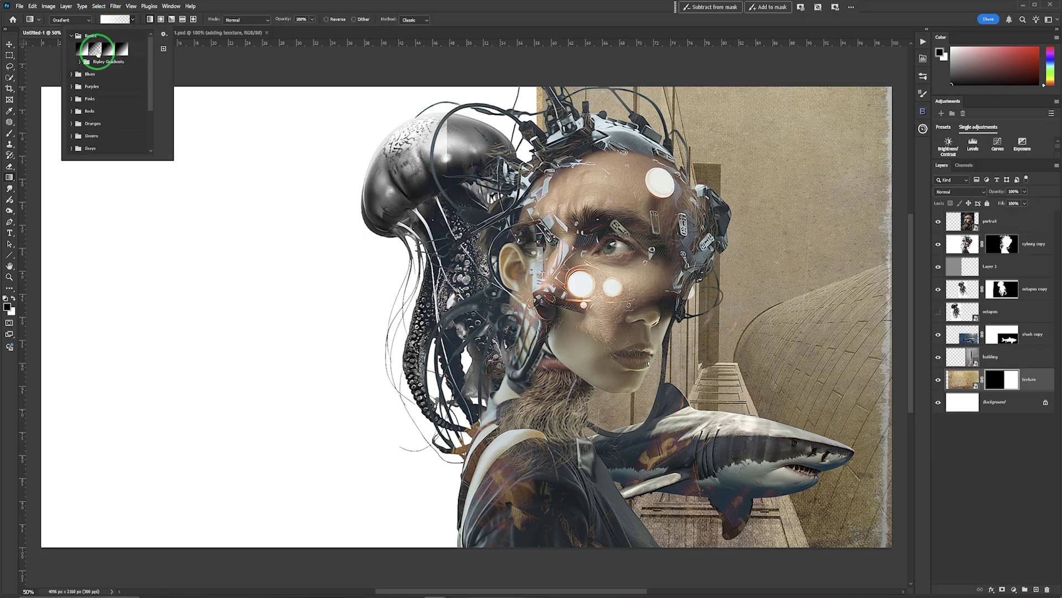
click(14, 298)
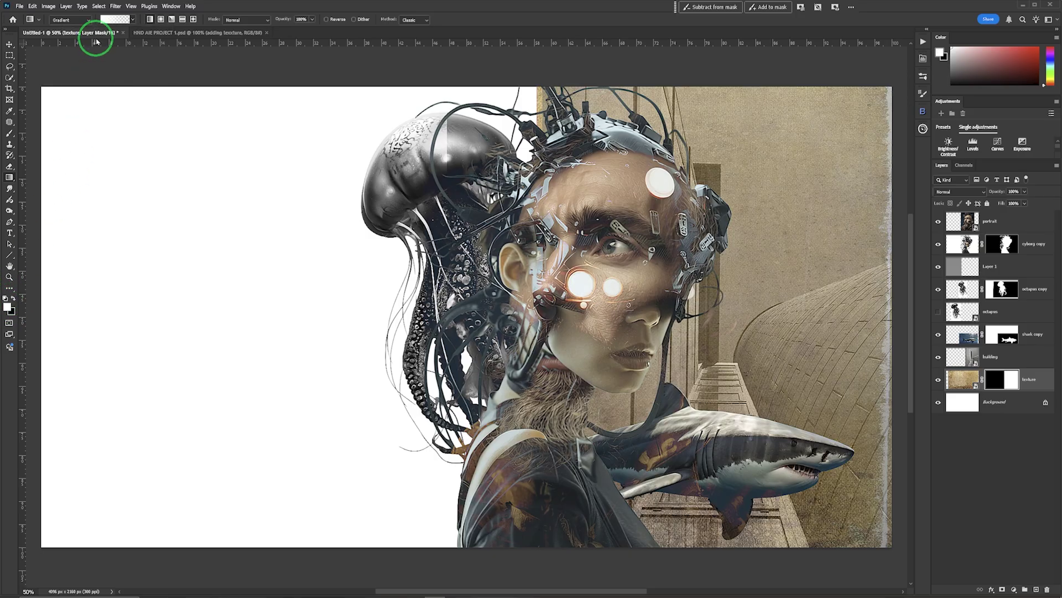
click(124, 21)
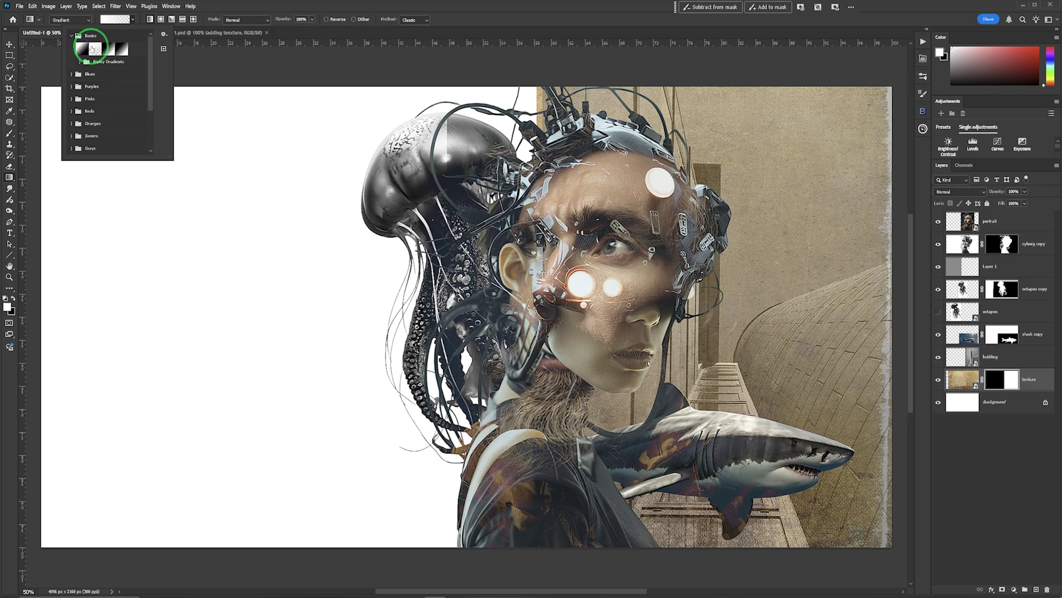
click(451, 22)
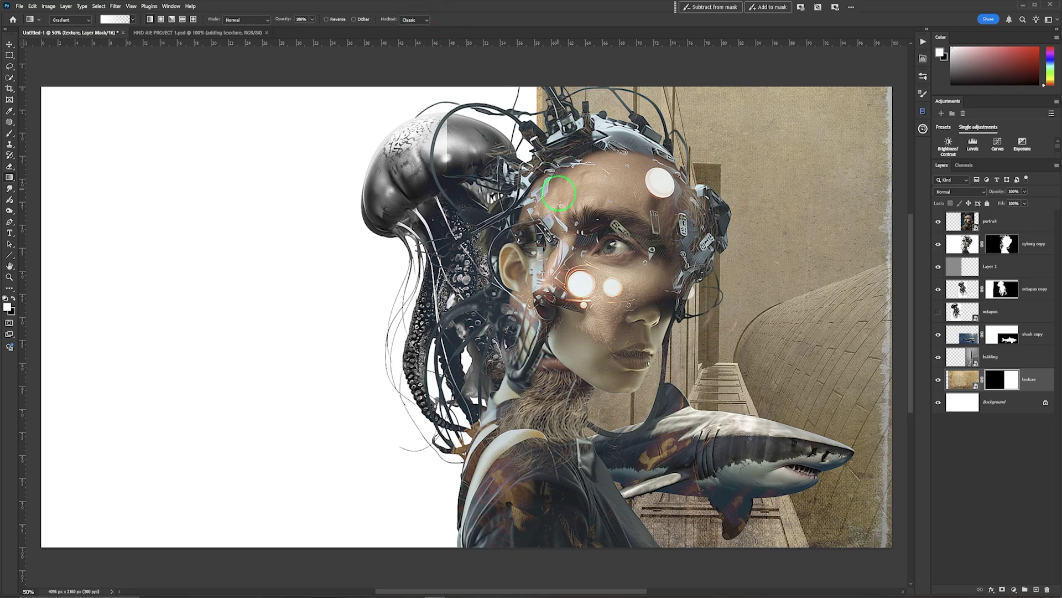
key(shift)
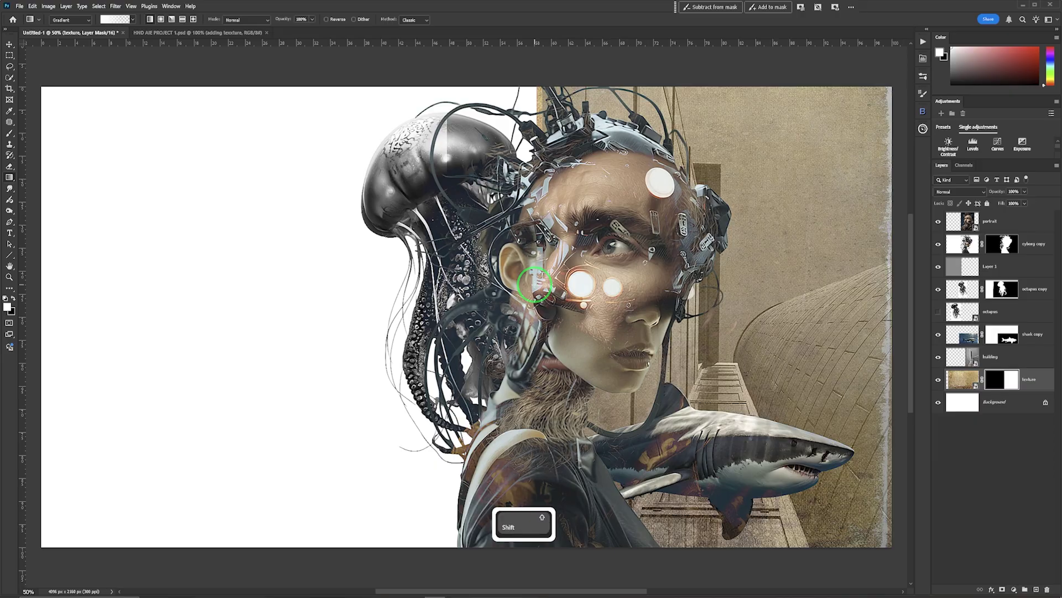
drag(535, 284, 430, 279)
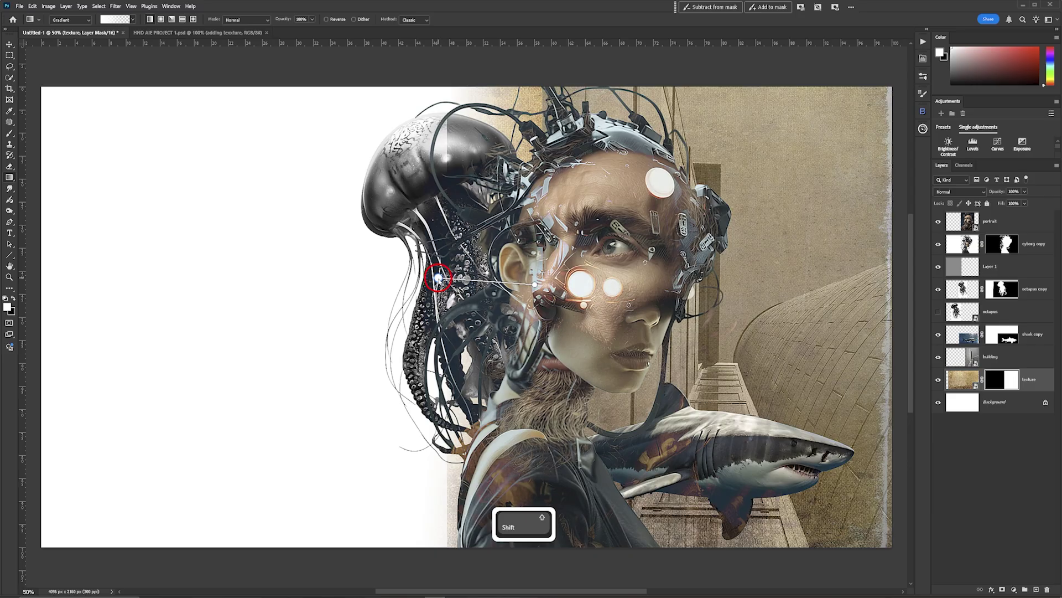
drag(438, 278, 439, 279)
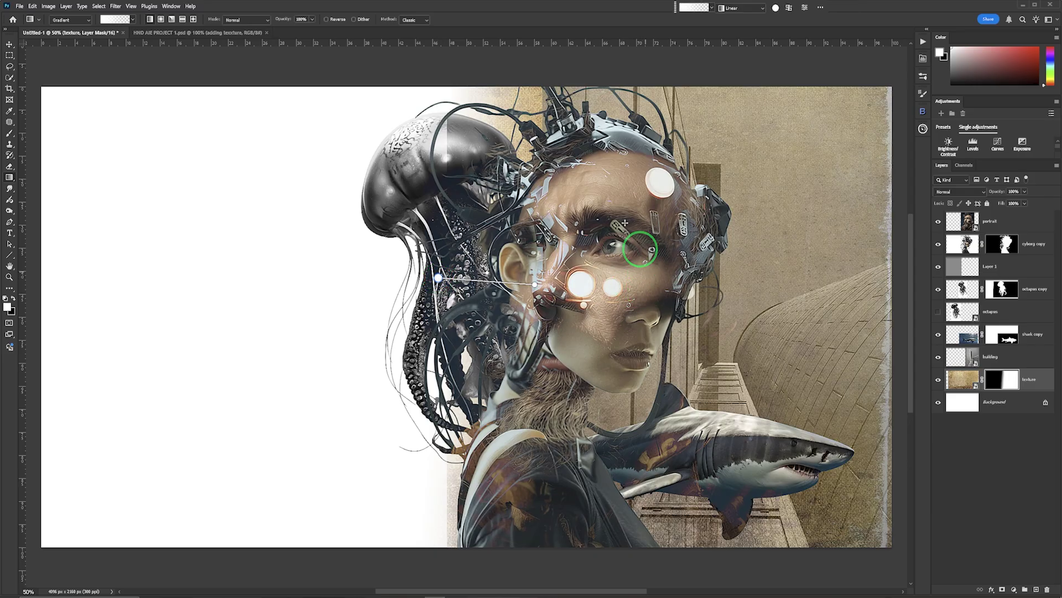
click(9, 45)
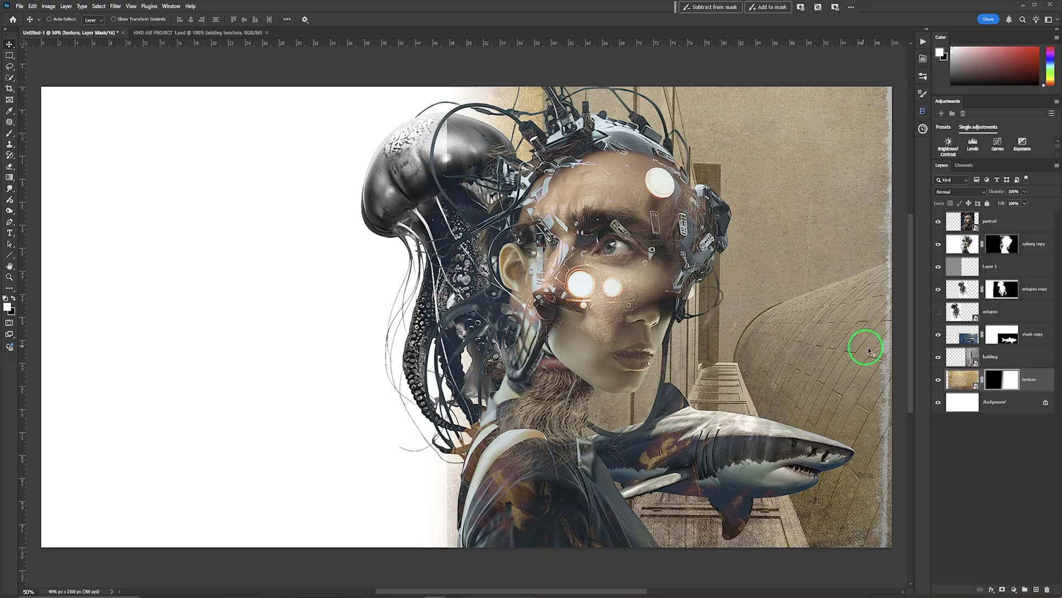
- Shift the grey Divide-mode Layer 1 slightly rightward so its edge falls across the octopus head
click(960, 266)
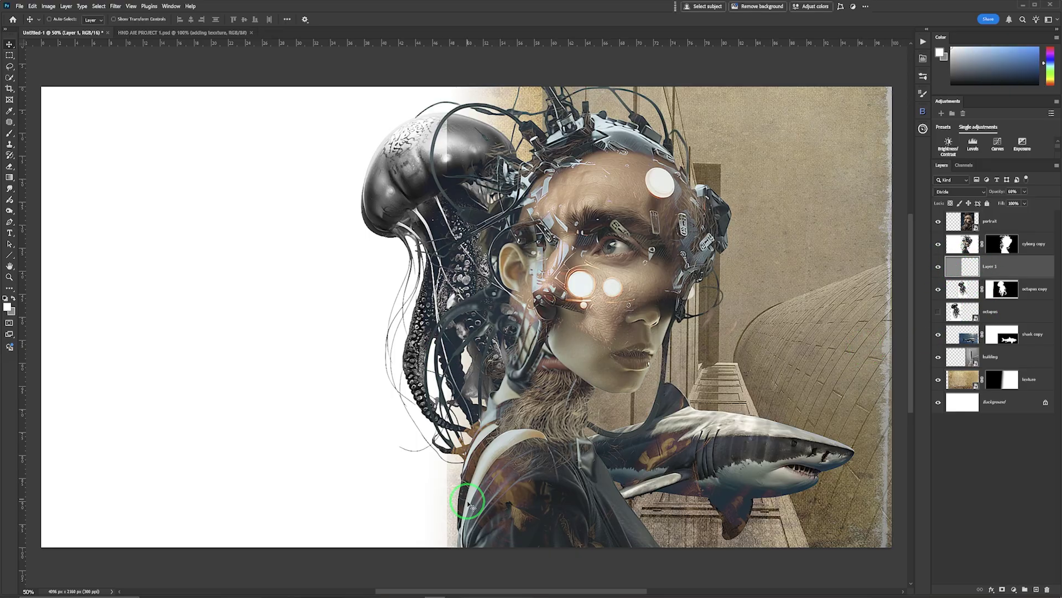
drag(363, 463, 379, 466)
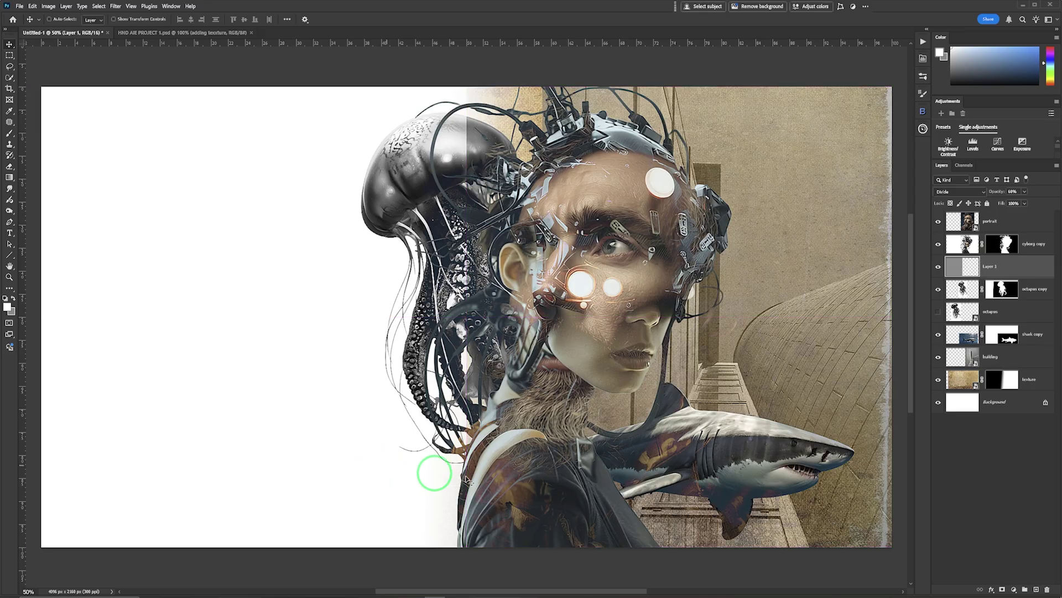
ctrl+click(719, 491)
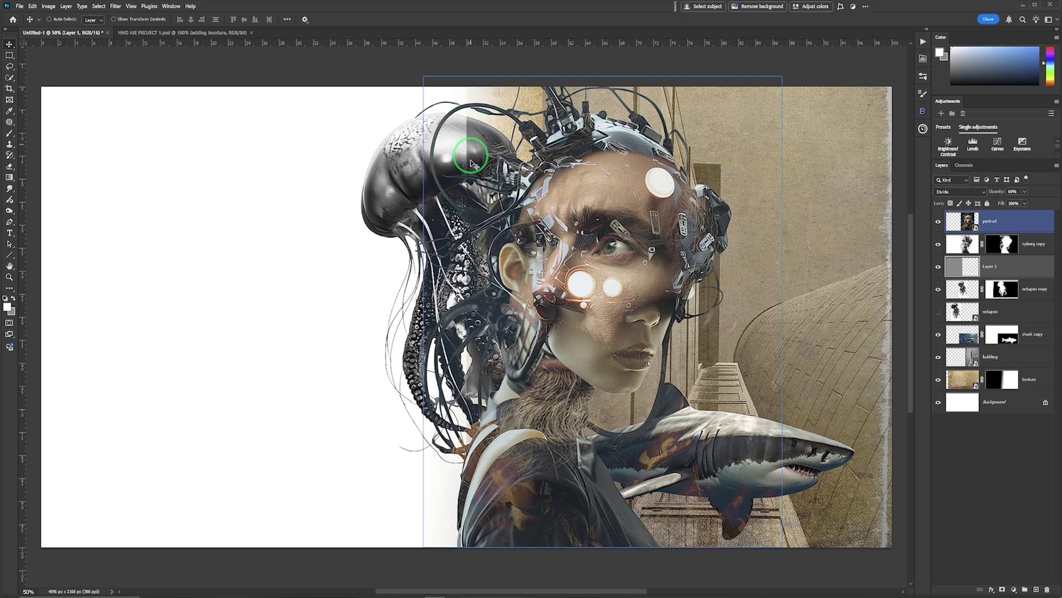
click(1010, 496)
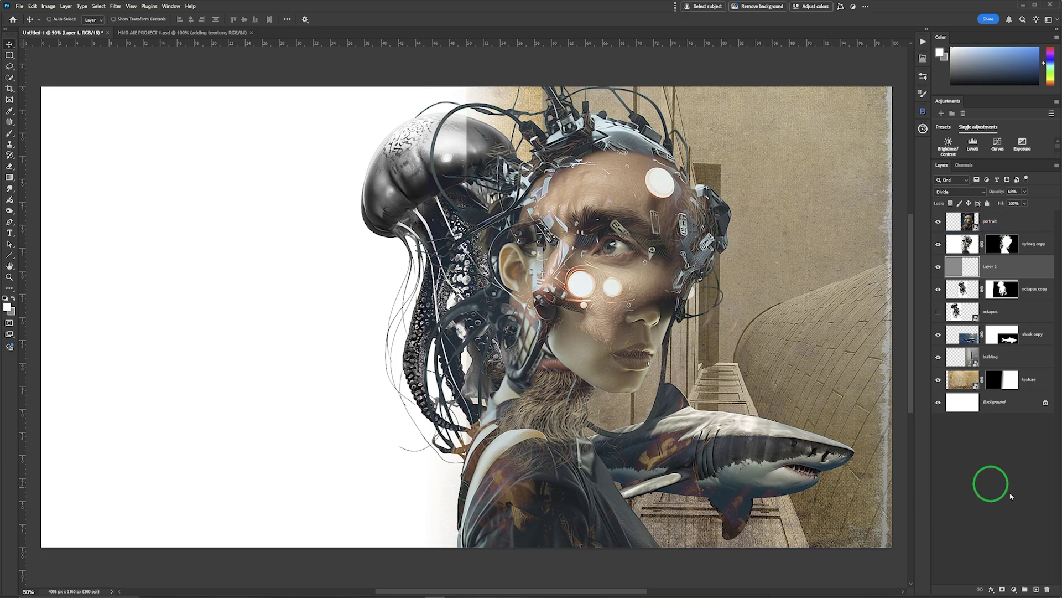
click(990, 360)
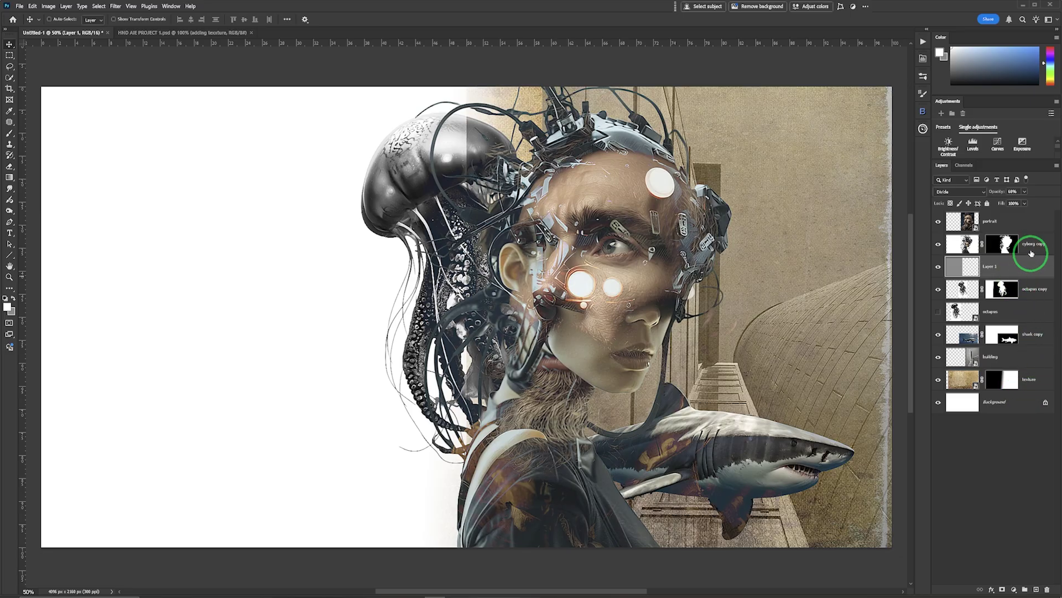
- Duplicate the cyborg copy layer and delete the duplicate's layer mask without applying it
click(967, 243)
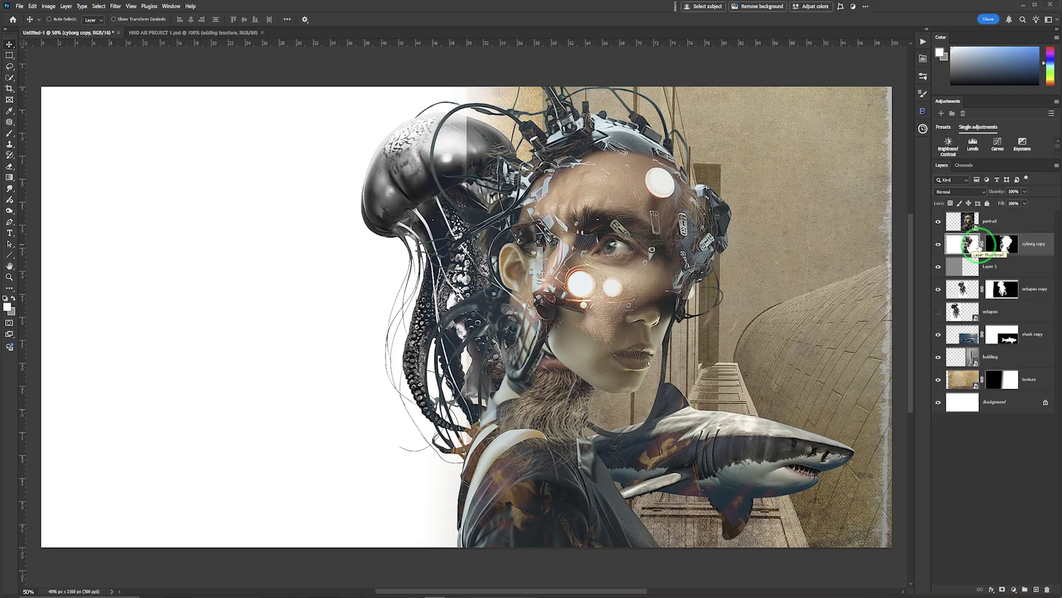
key(ctrl)
key(ctrl+j)
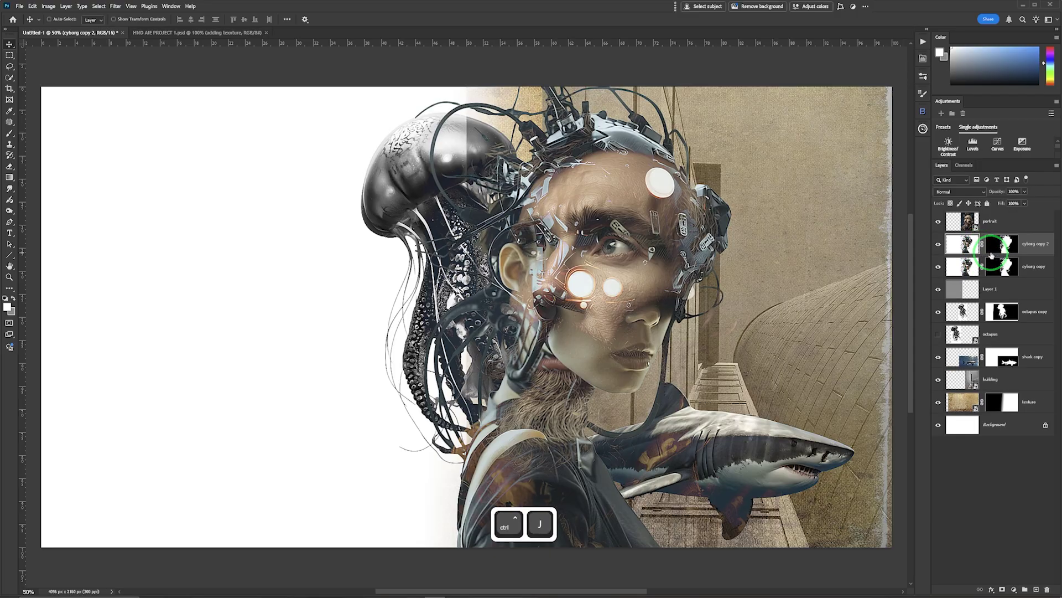
drag(993, 252, 1049, 588)
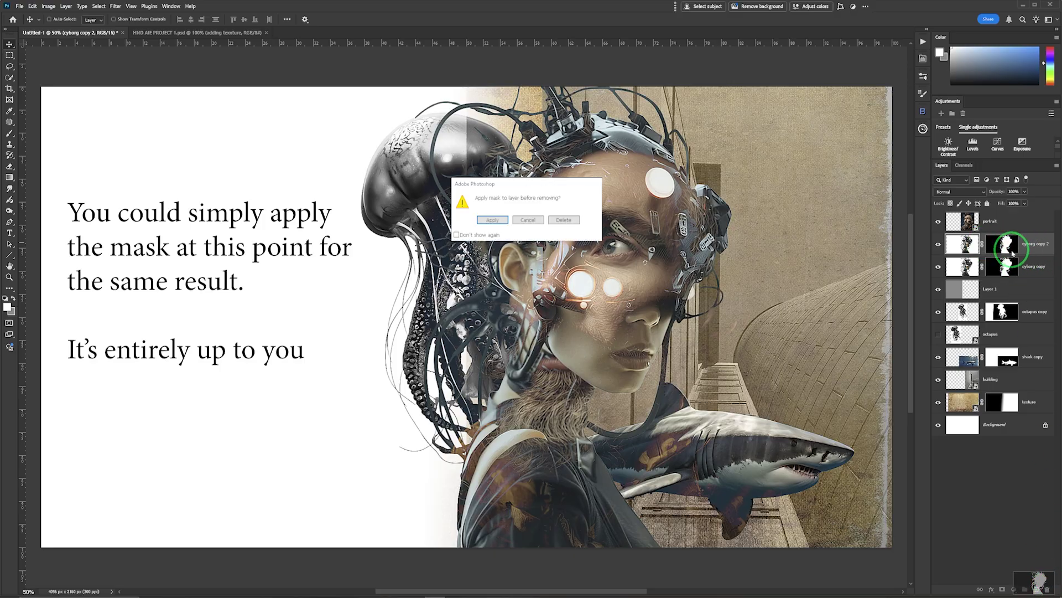
click(562, 220)
- Copy the cyborg from the unmasked duplicate to a new layer using Select Subject, and delete the duplicate
click(963, 244)
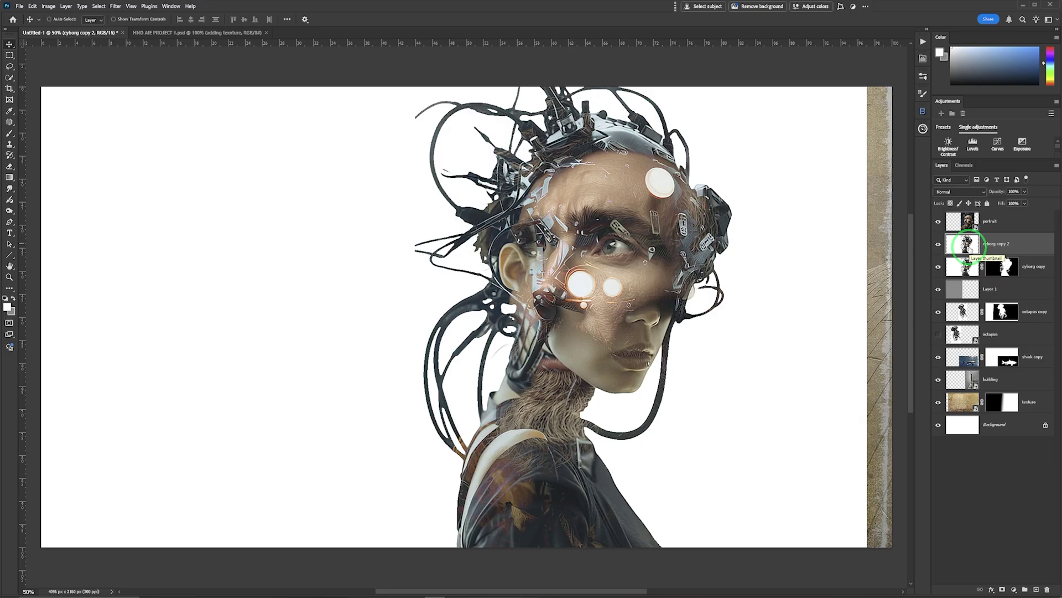
click(965, 242)
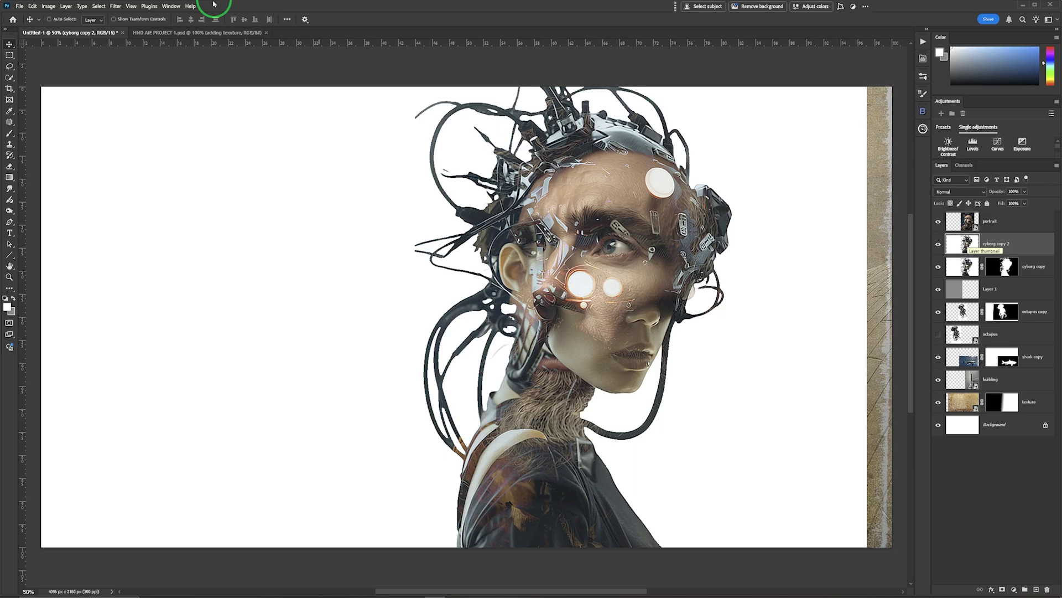
click(99, 7)
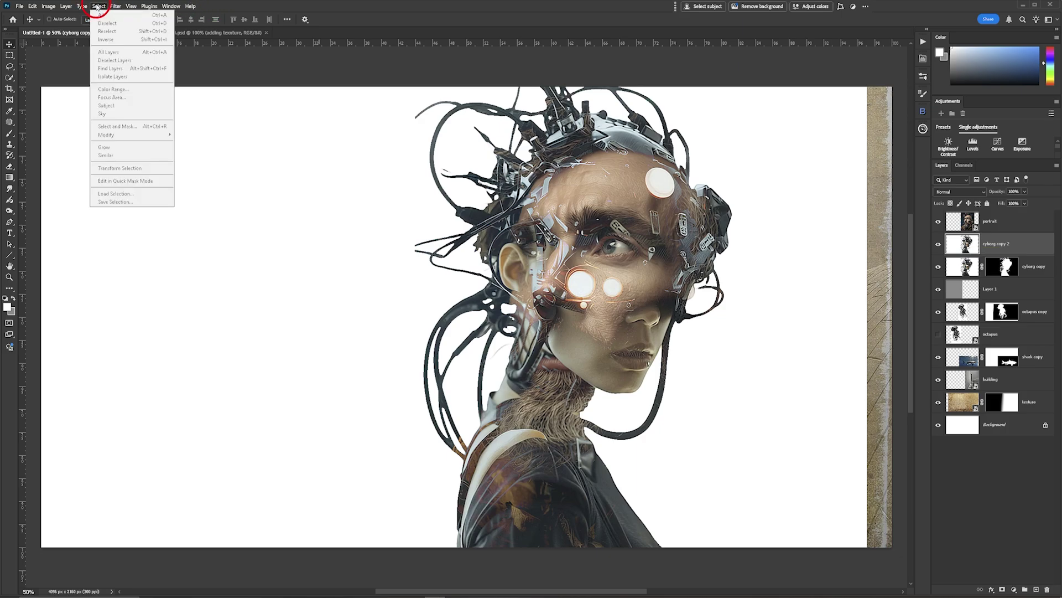
click(106, 105)
click(619, 205)
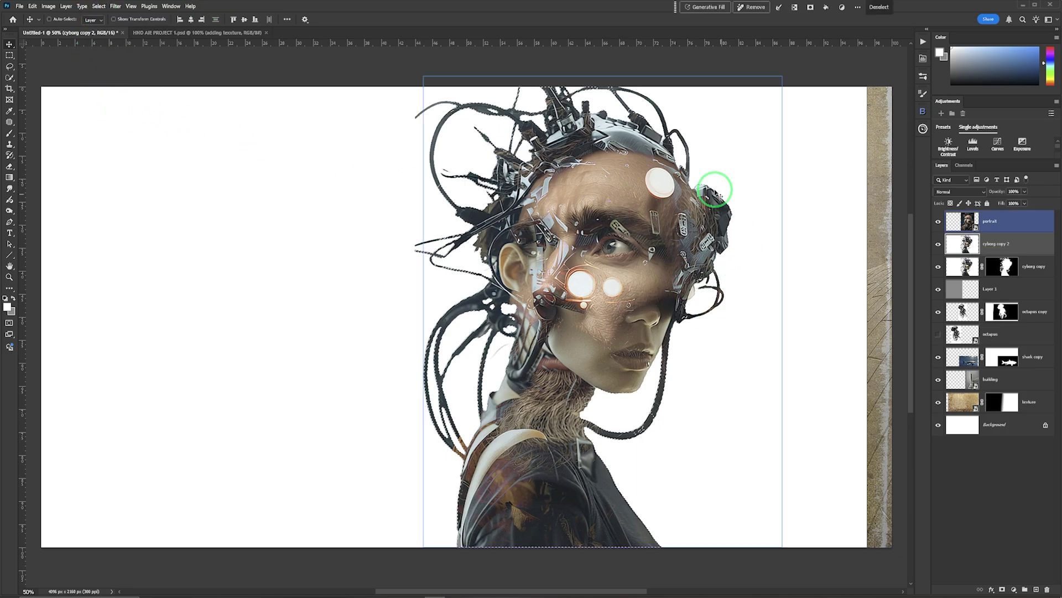
ctrl+click(793, 258)
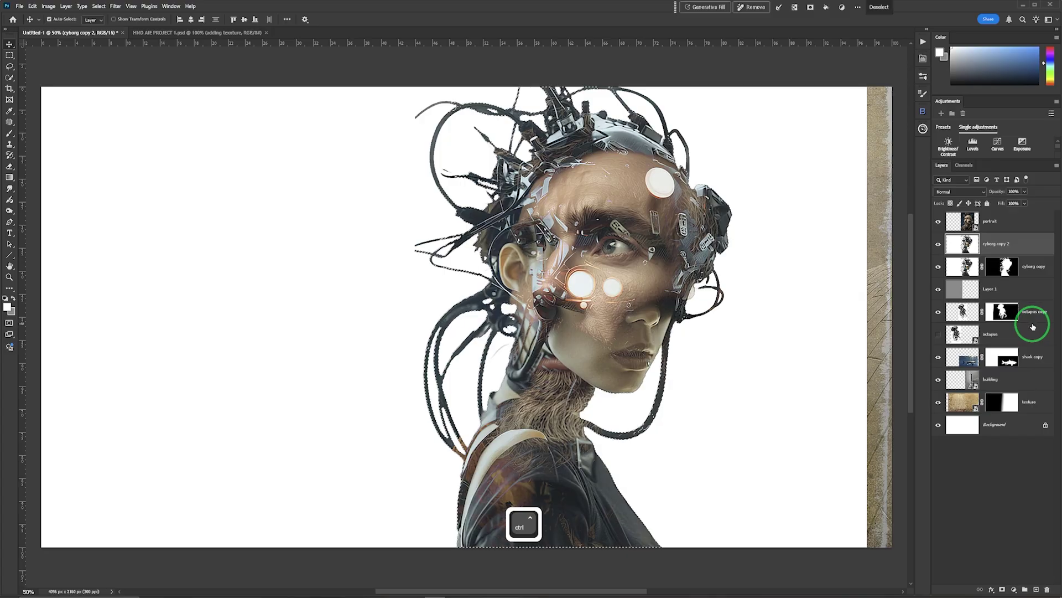
key(ctrl+j)
drag(1022, 271, 1046, 589)
click(963, 242)
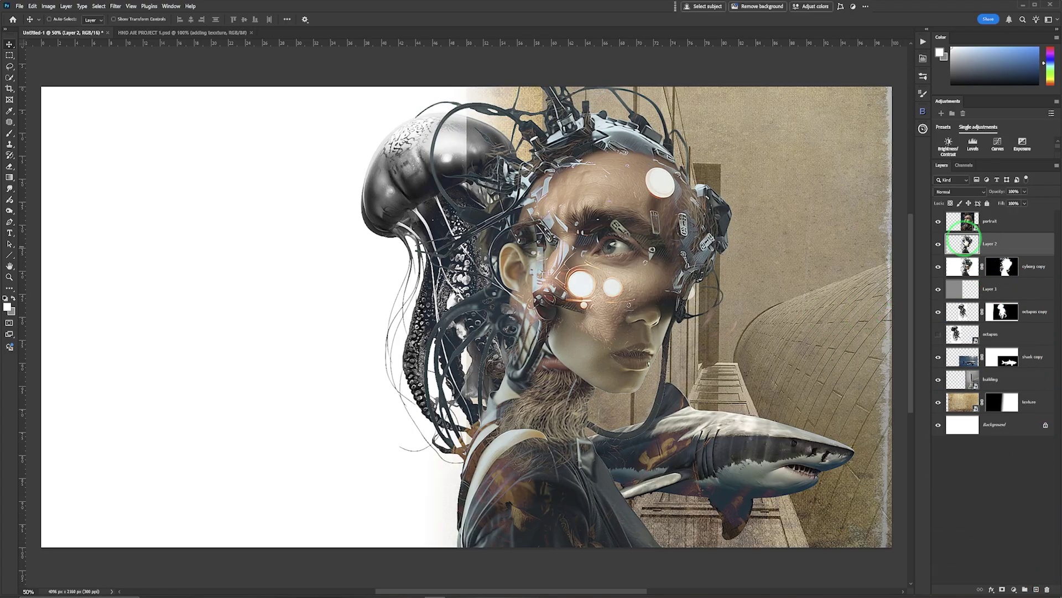
click(1016, 255)
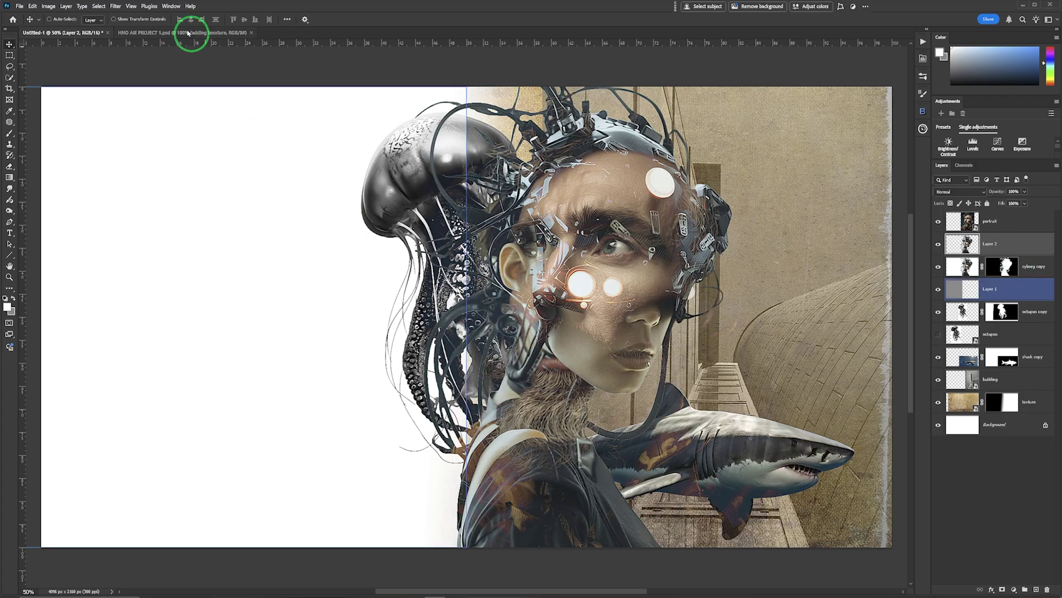
key(ctrl+d)
- Apply a Motion Blur to the extracted cyborg on Layer 2 with an angle of 0° and a distance of 236 pixels
click(116, 6)
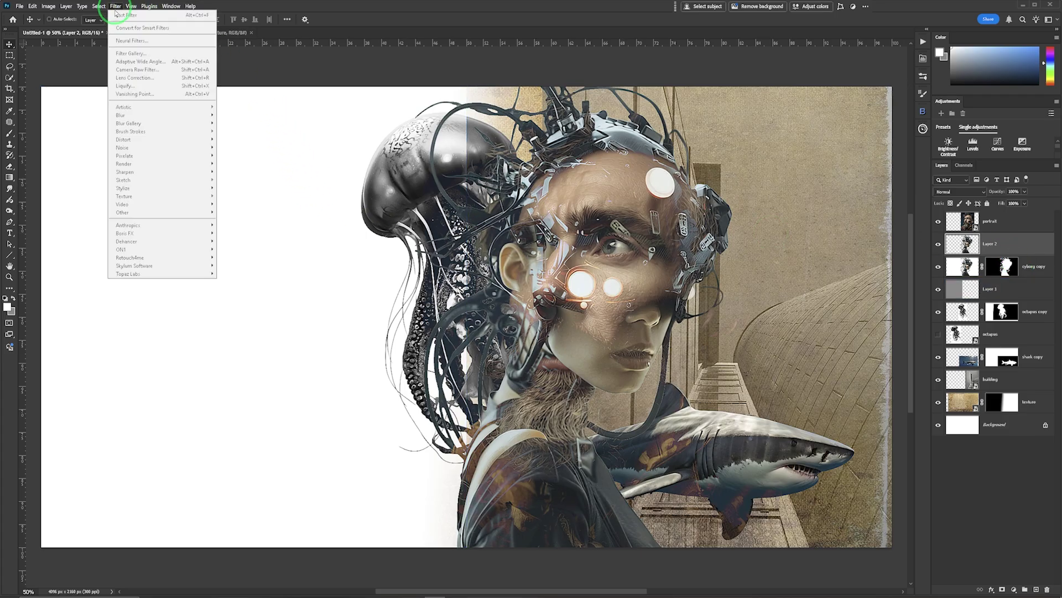
mouse_move(131, 114)
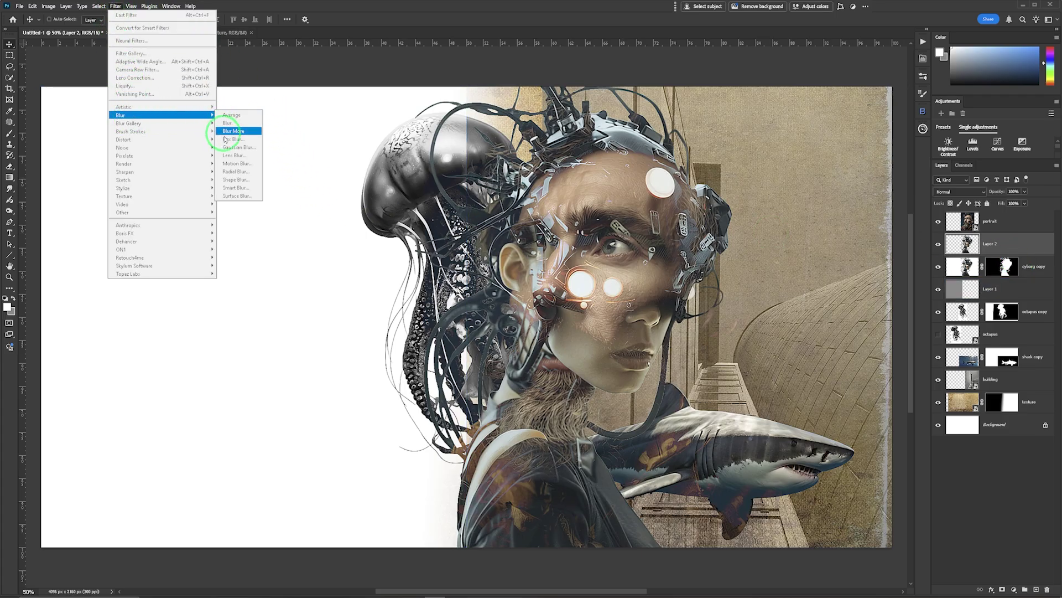
click(232, 164)
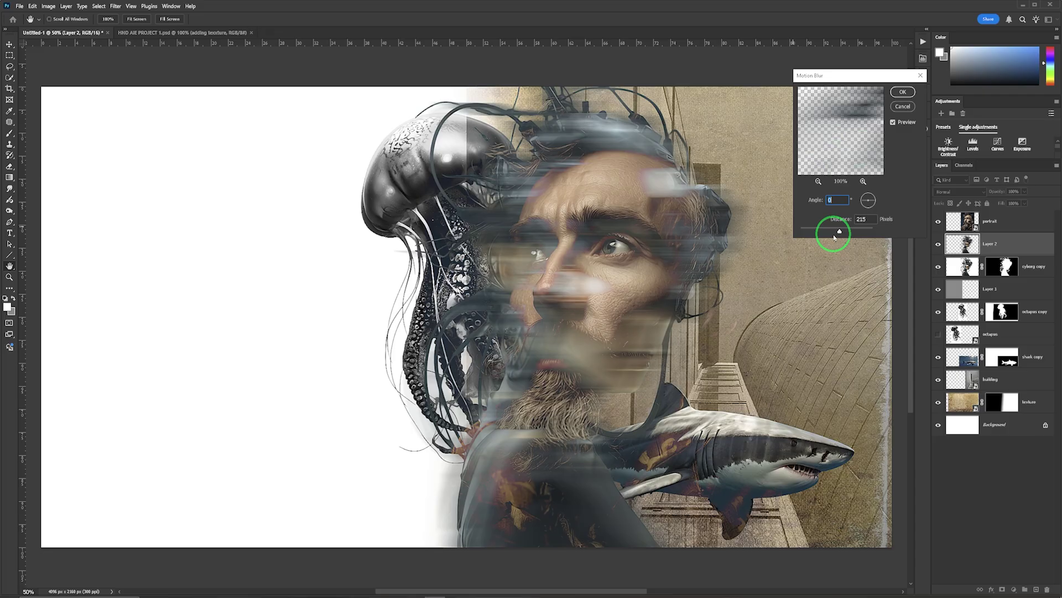
drag(822, 232, 842, 232)
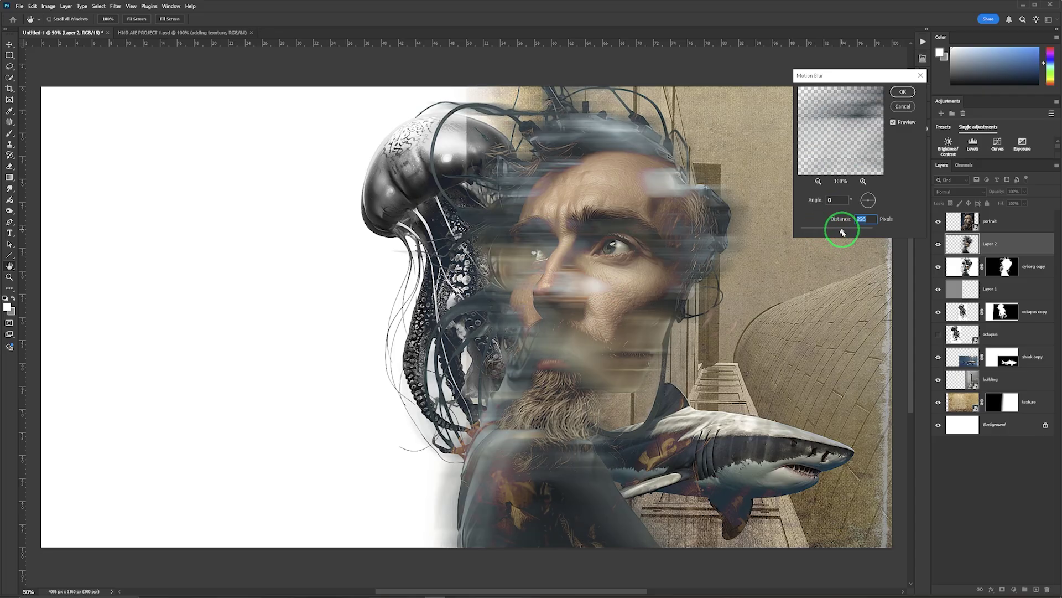
click(902, 91)
- Shift the blurred cyborg layer toward the octopus and set its blend mode to Lighten
drag(689, 268, 635, 199)
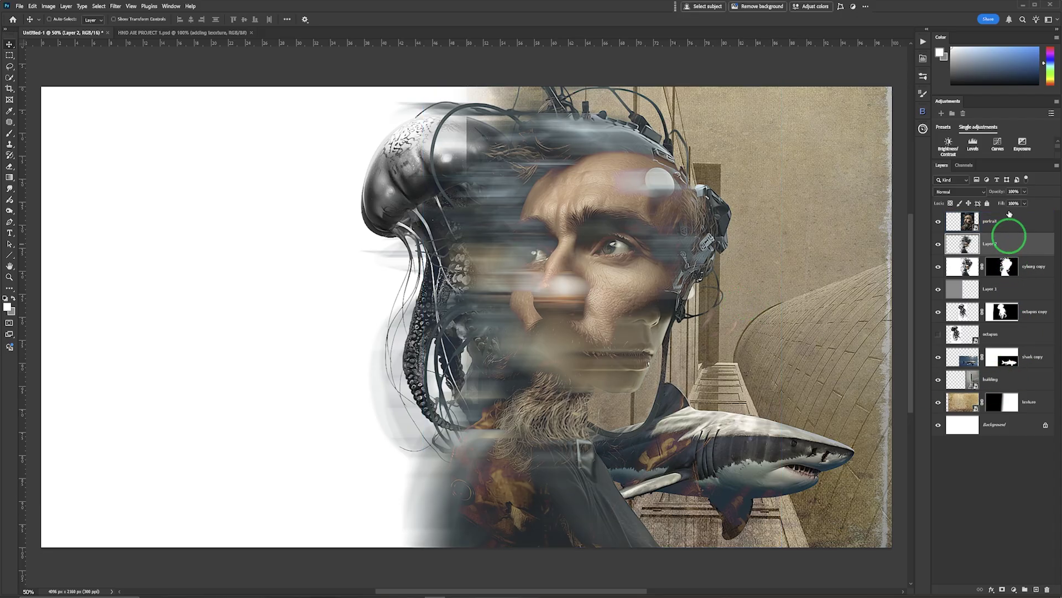
click(965, 192)
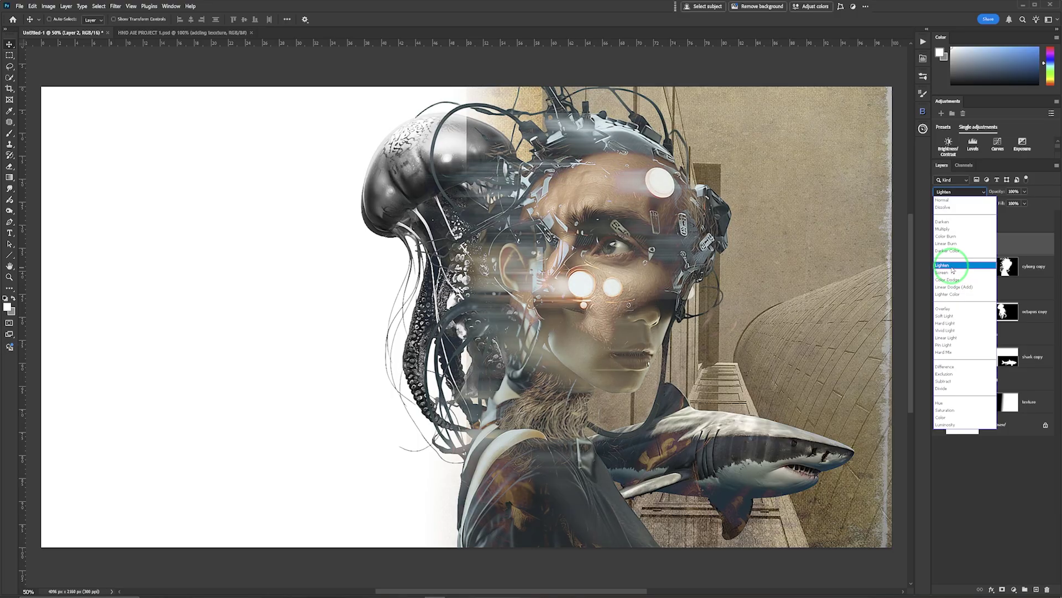
click(952, 268)
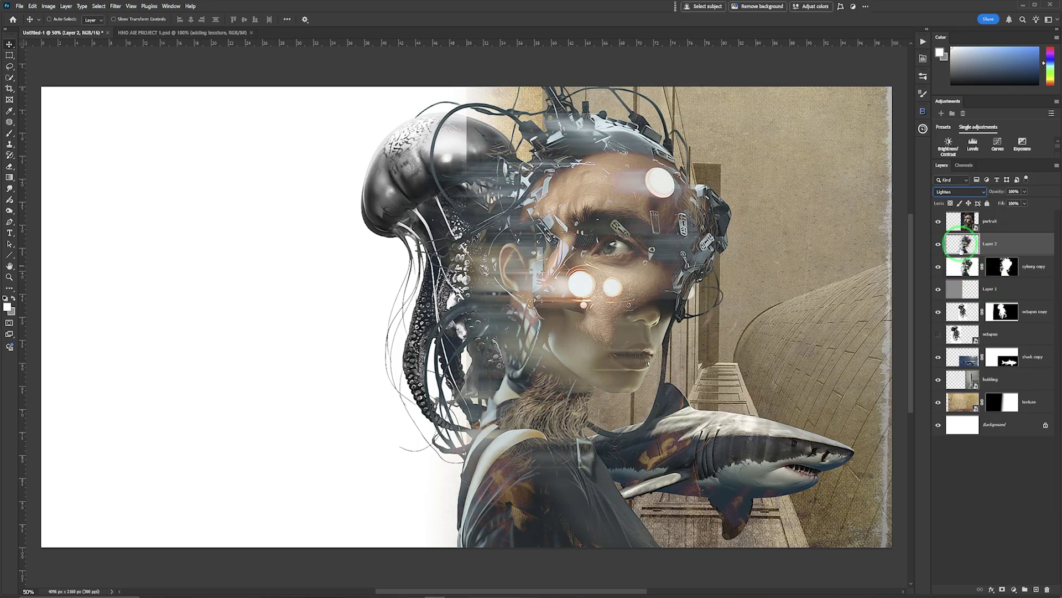
click(938, 244)
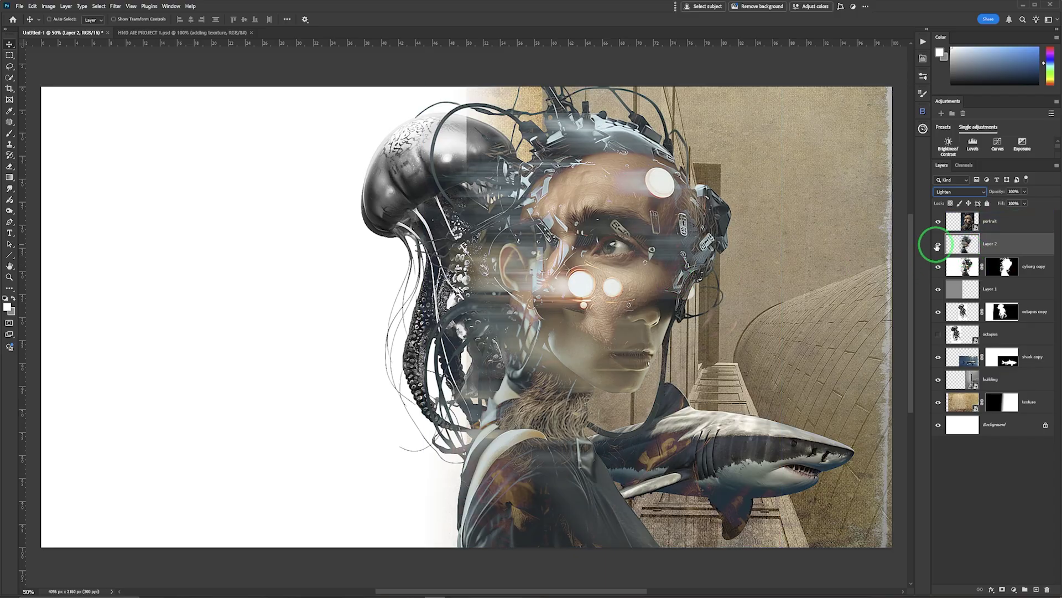
- Compare the image with and without the blurred cyborg layer, then stretch it horizontally toward the octopus to about 132% width and reposition it
click(938, 245)
click(938, 244)
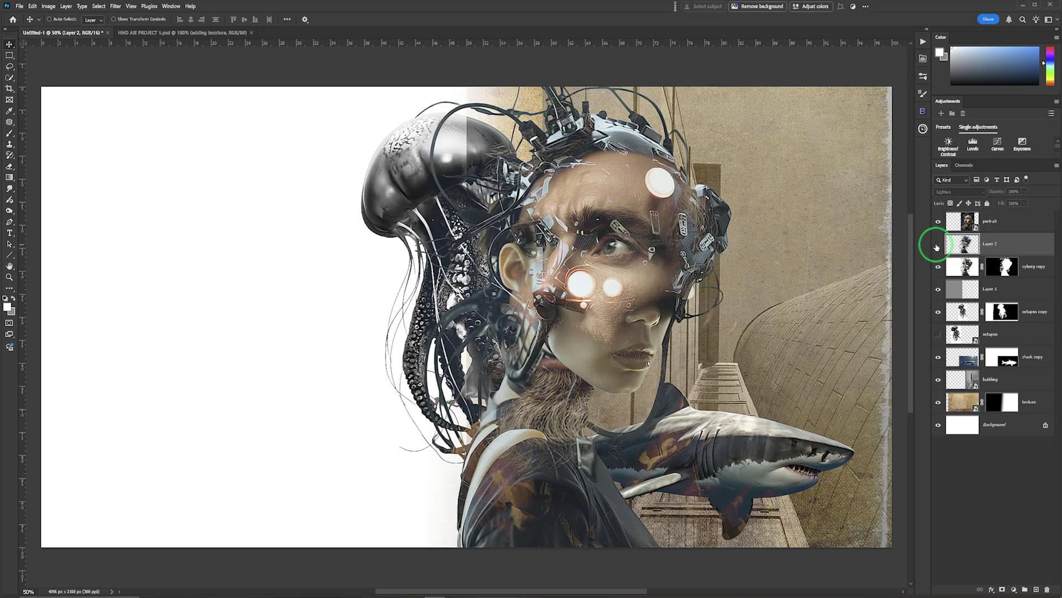
click(938, 244)
click(964, 247)
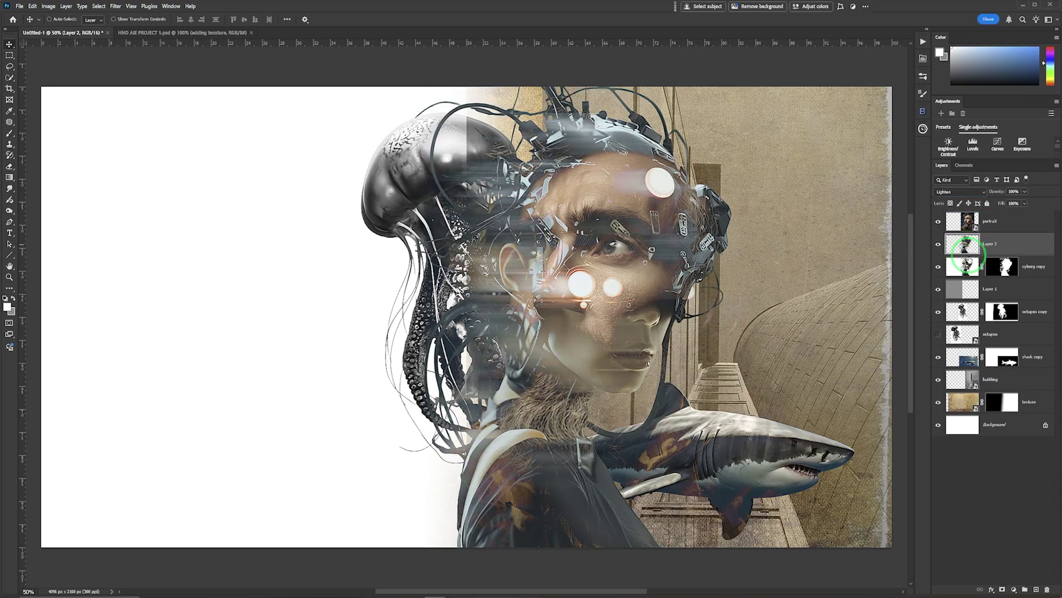
key(ctrl+t)
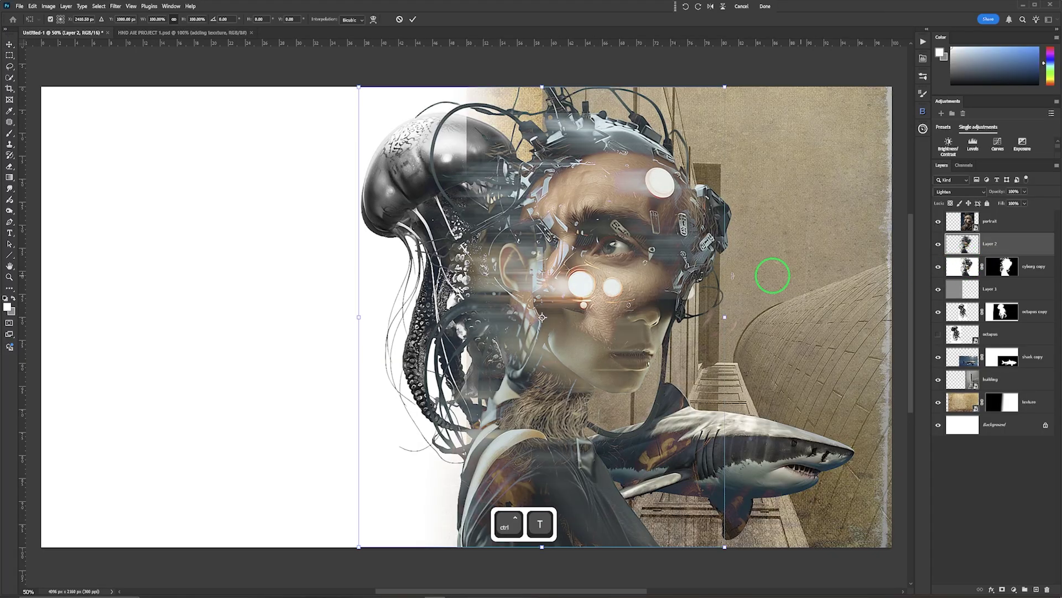
drag(359, 317, 242, 310)
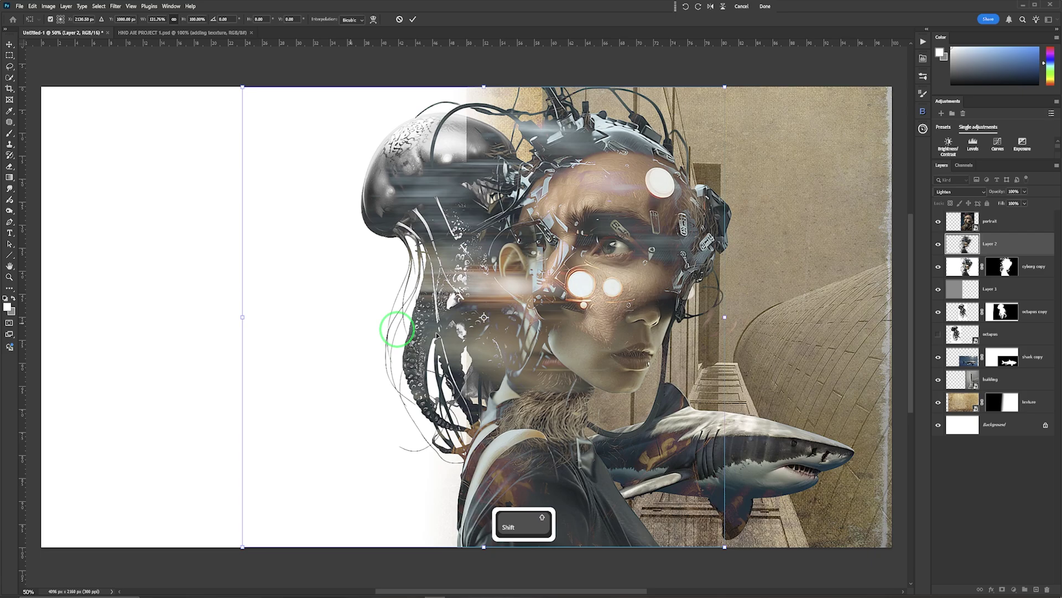
drag(607, 350, 646, 350)
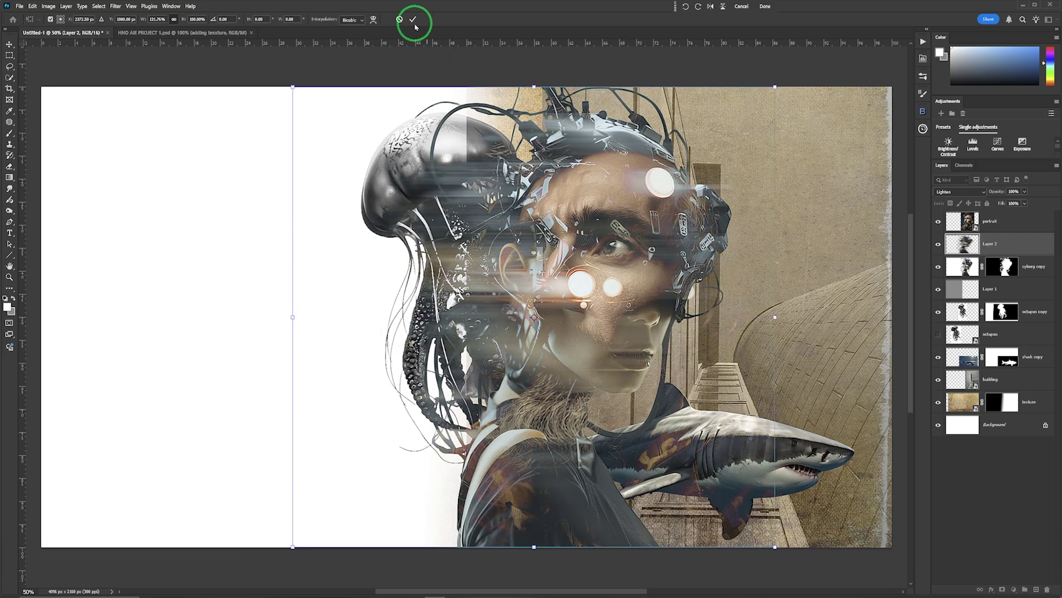
key(Return)
- Add a Curves adjustment layer above the portrait and clip it to the portrait layer
ctrl+click(865, 260)
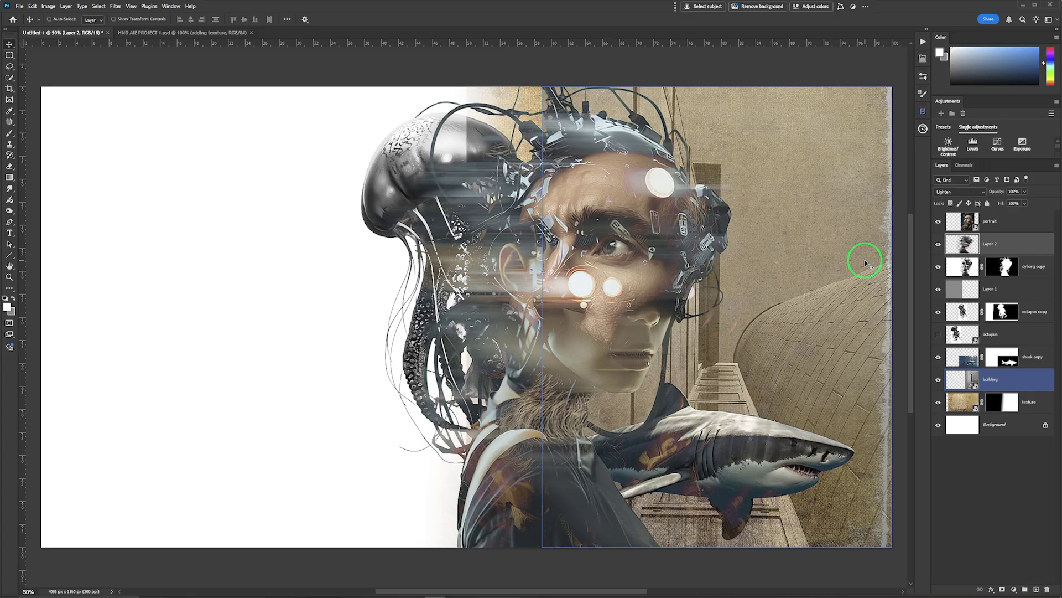
click(996, 243)
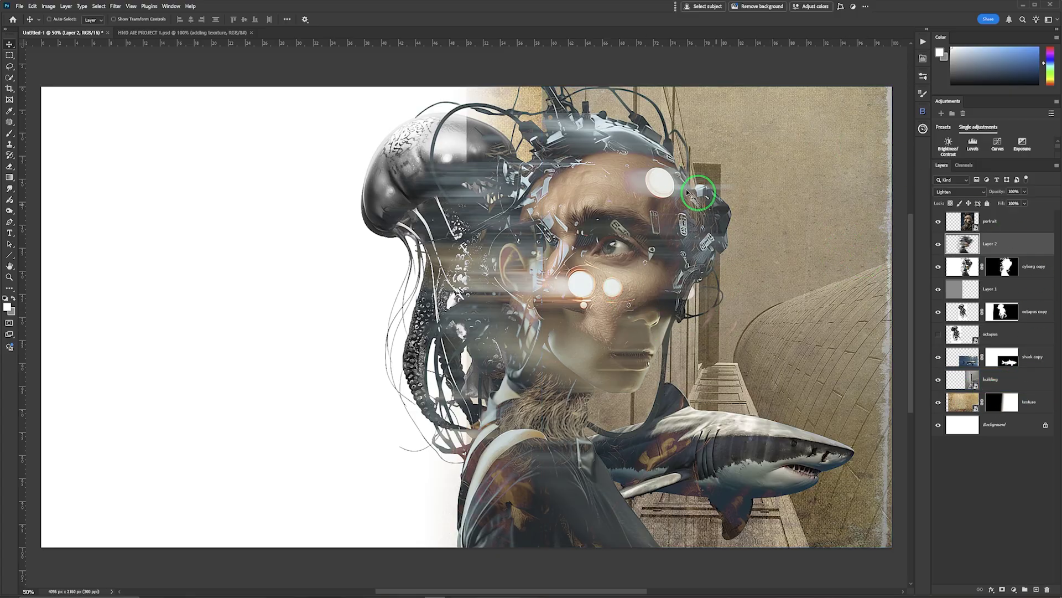
click(1002, 224)
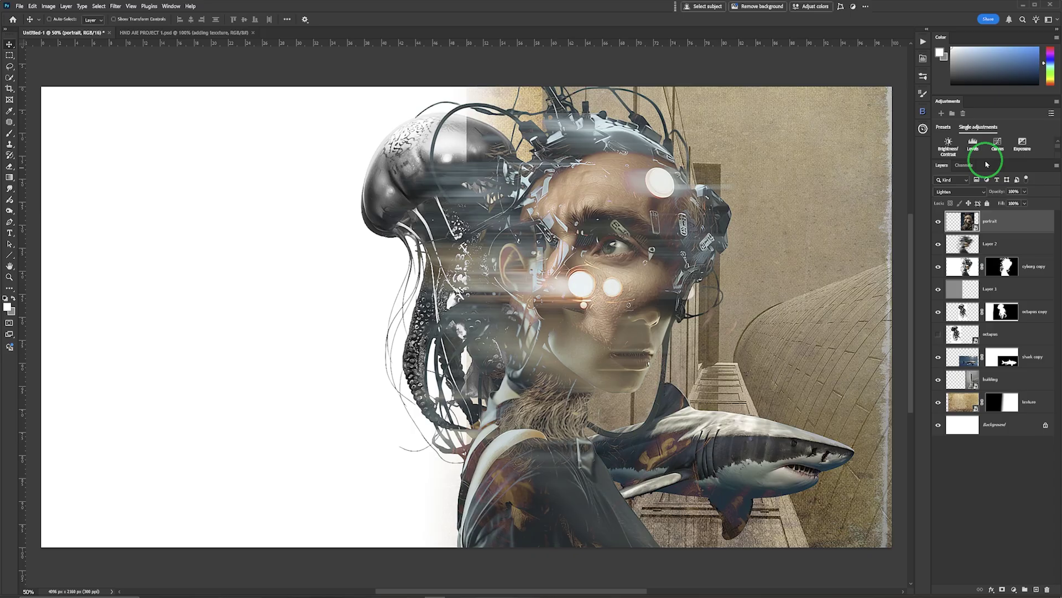
drag(985, 159, 986, 235)
click(998, 145)
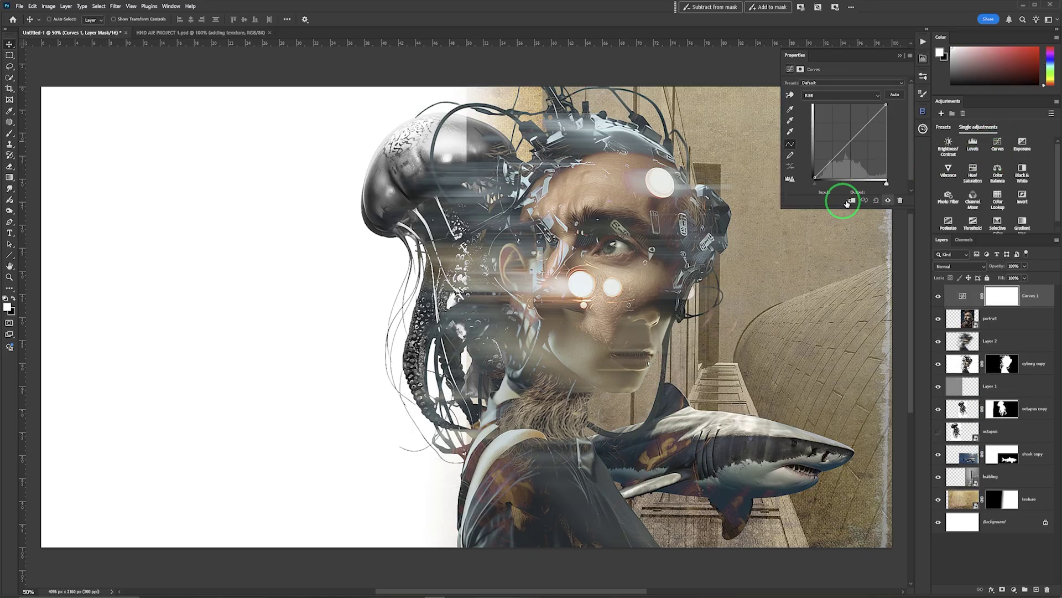
click(852, 201)
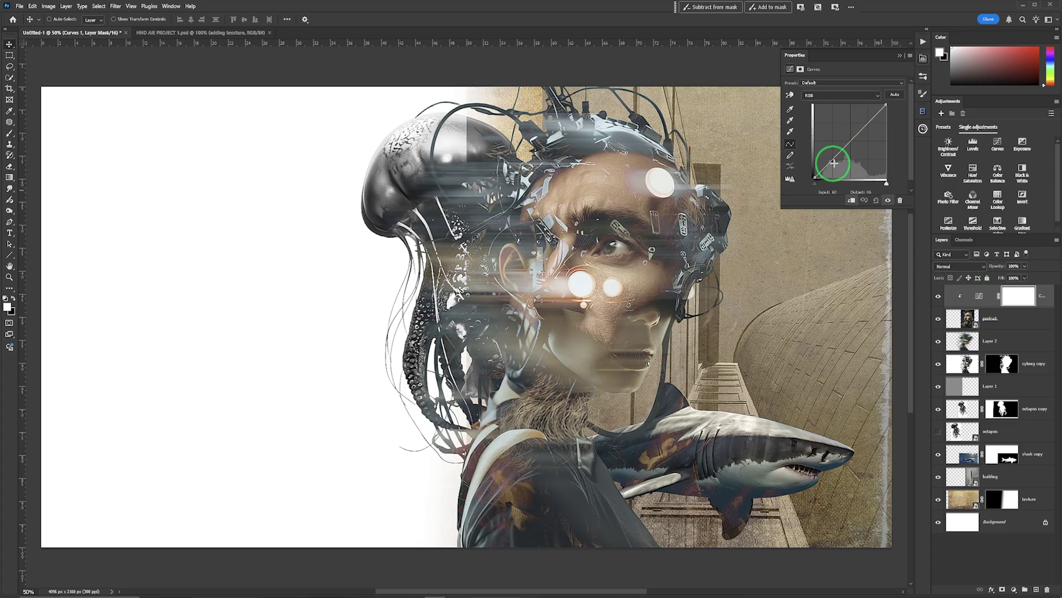
- Brighten the portrait with a three-point curve, slightly lifting the shadows and raising the midtones from input 124 to output 145
click(850, 141)
click(868, 120)
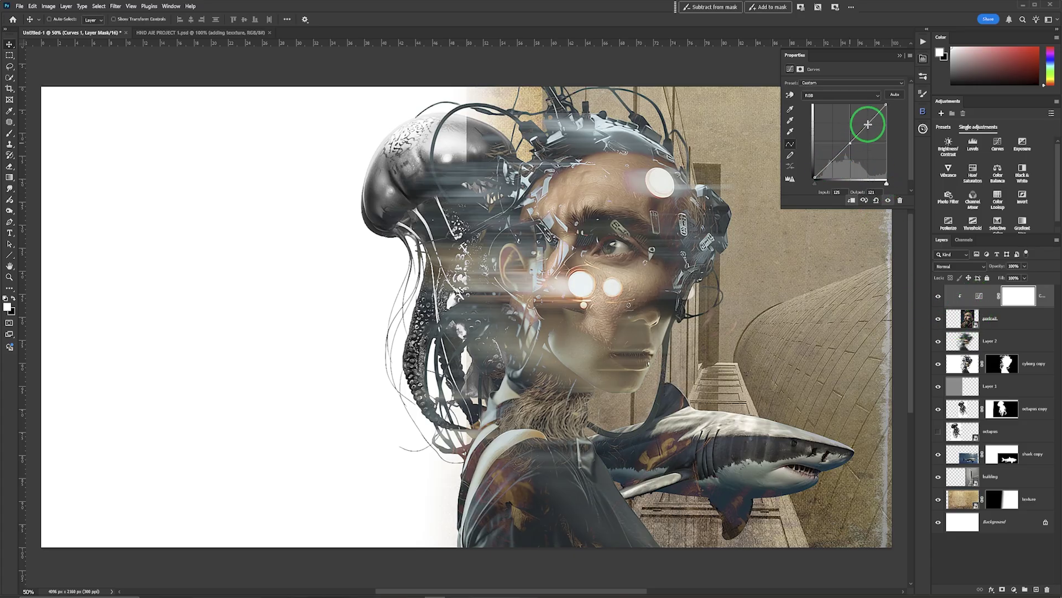
drag(828, 166, 825, 165)
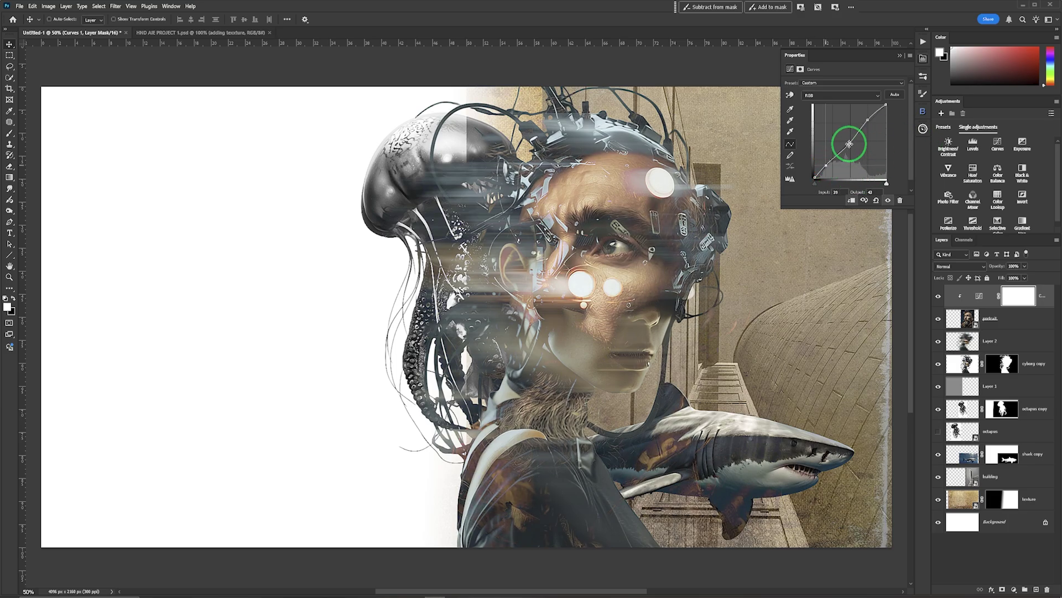
drag(850, 143, 848, 140)
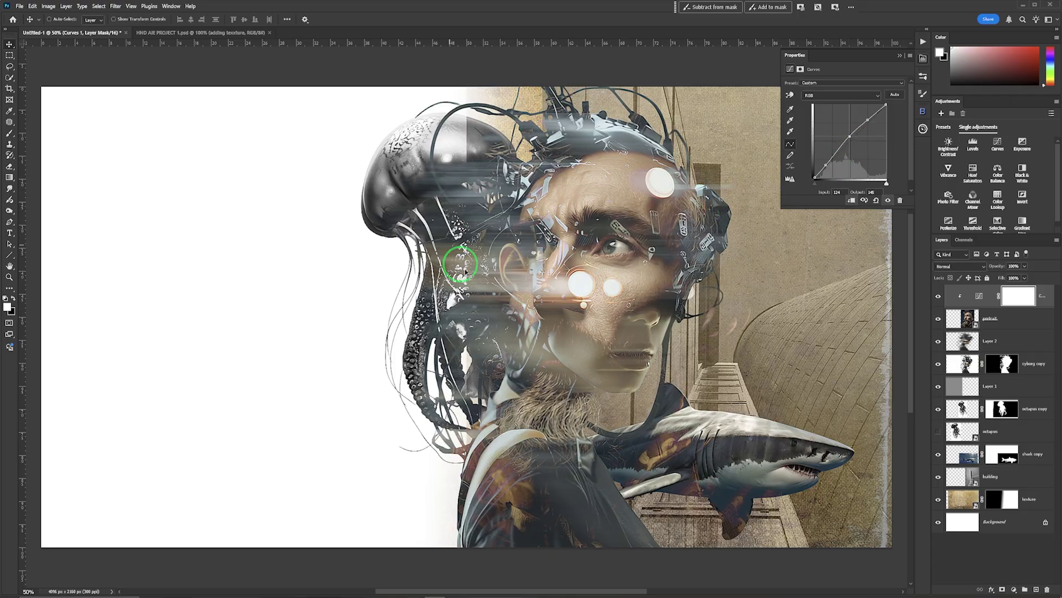
ctrl+click(682, 290)
ctrl+click(849, 256)
click(923, 76)
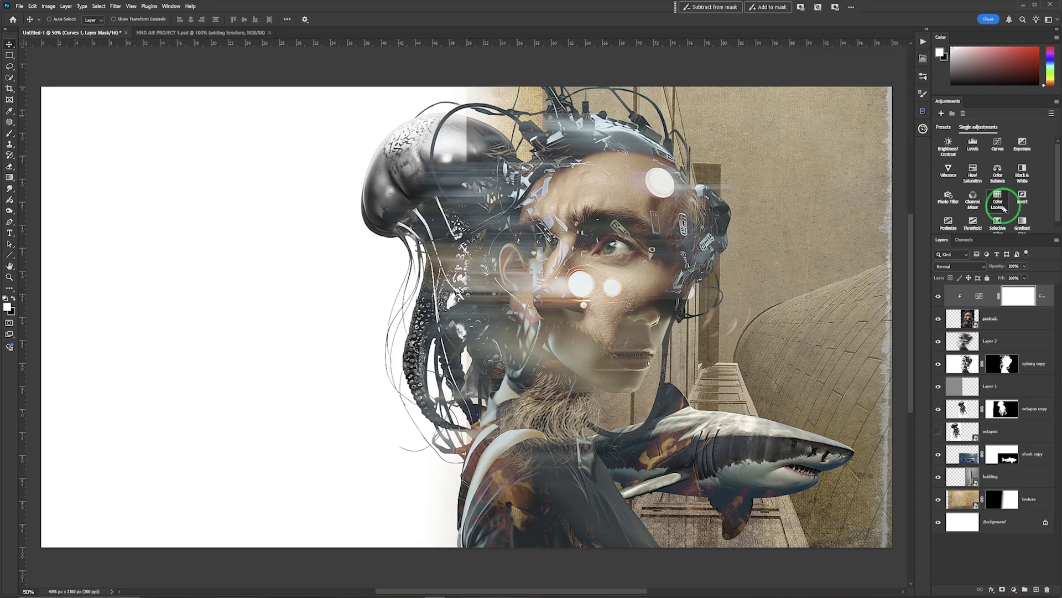
- Add a Hue/Saturation adjustment clipped to the portrait and set its saturation to +4
click(972, 171)
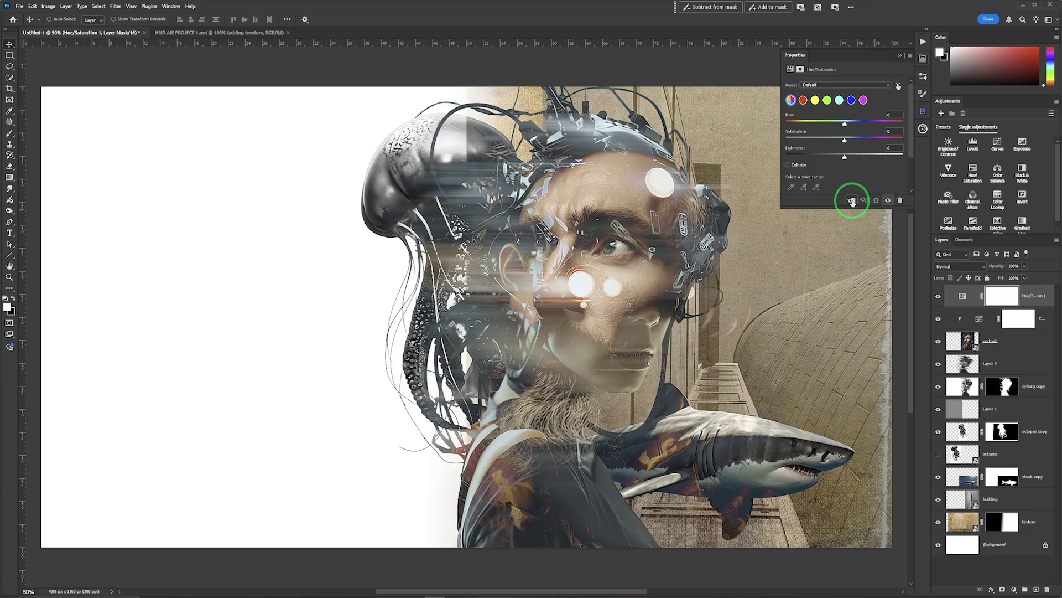
click(852, 202)
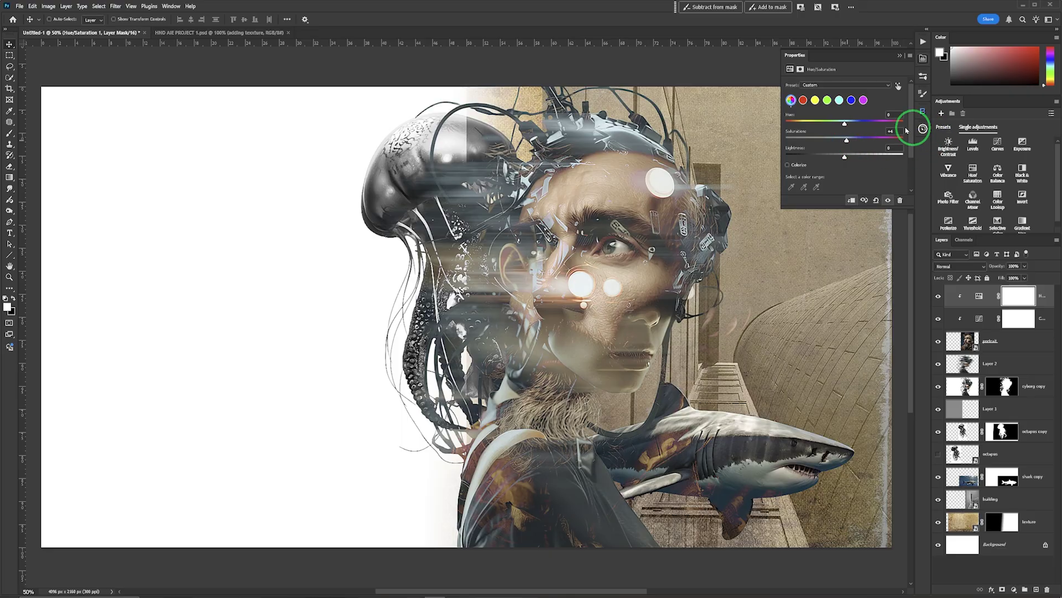
click(899, 56)
- Add a layer mask to the portrait and paint it black over the stray portrait details on the building beside the jaw
ctrl+click(766, 290)
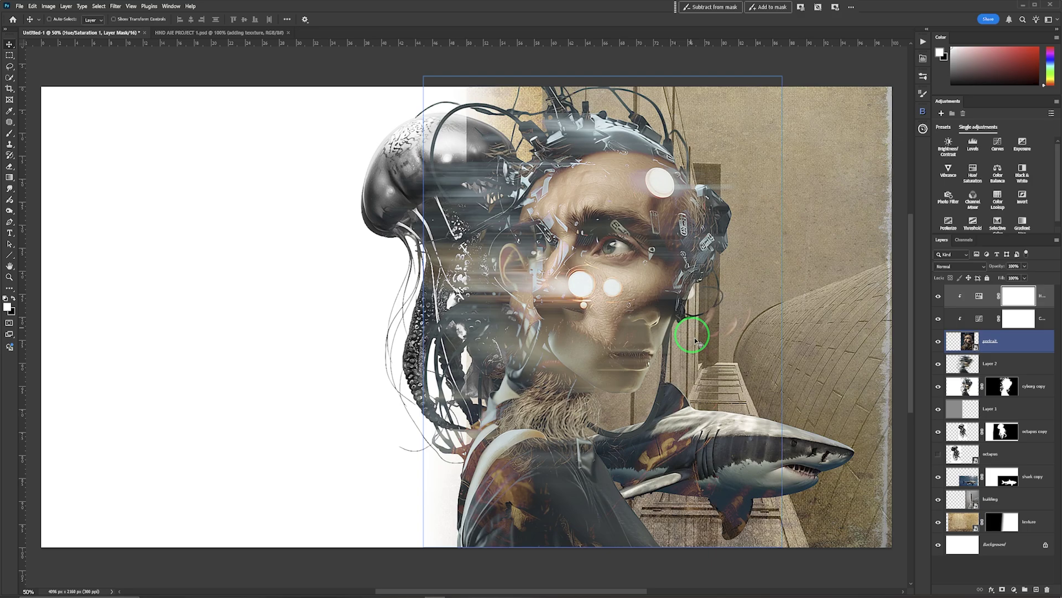
ctrl+click(716, 337)
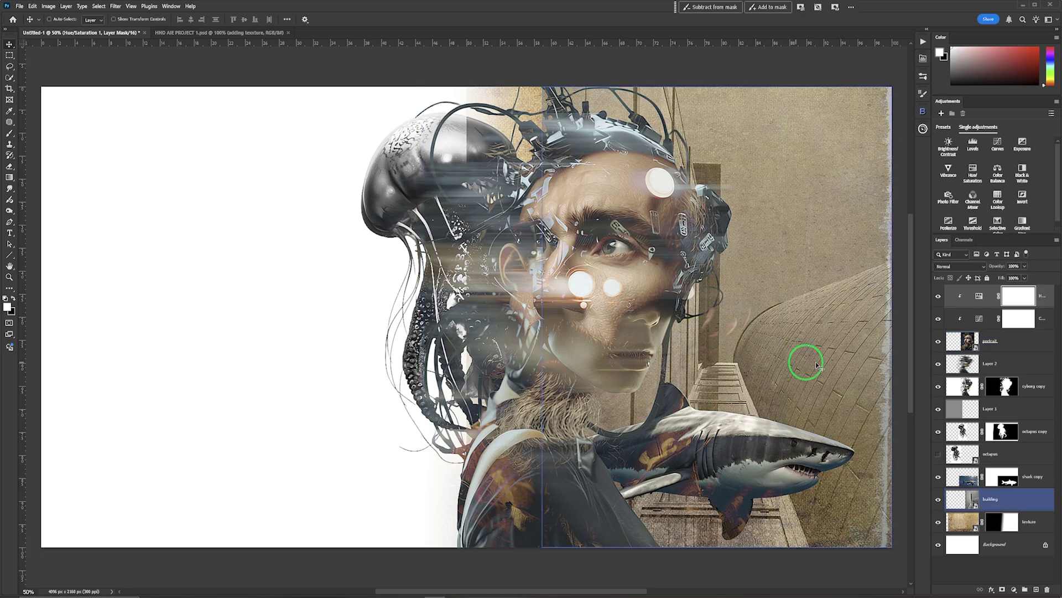
click(1012, 339)
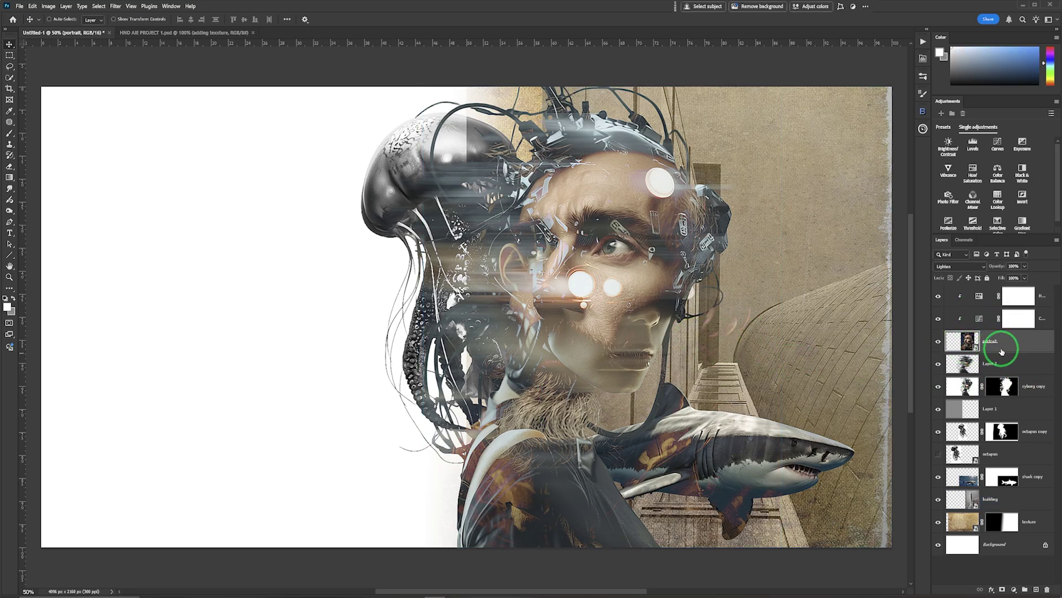
click(1003, 589)
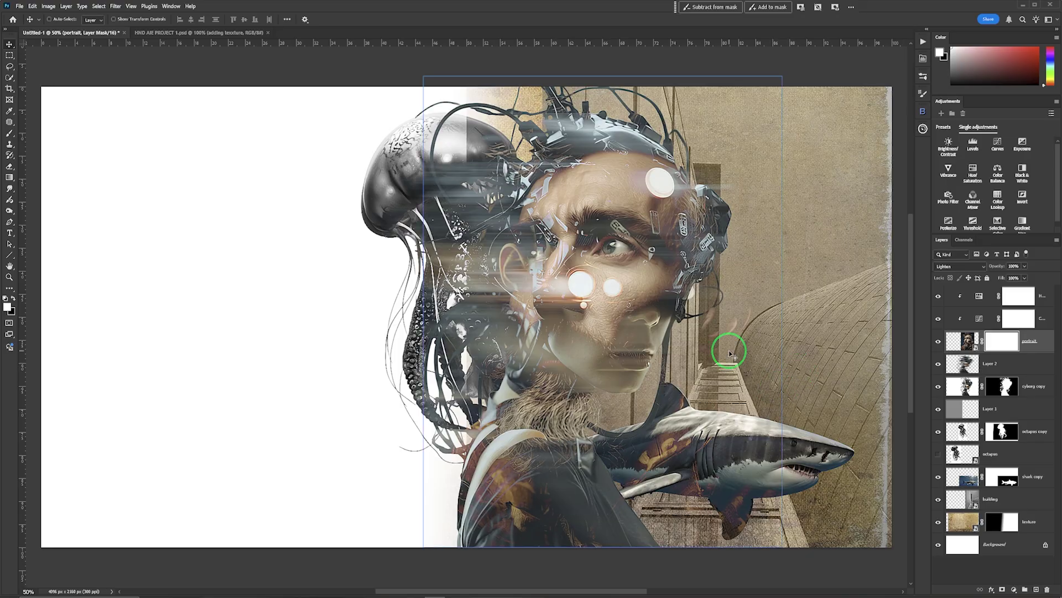
key(b)
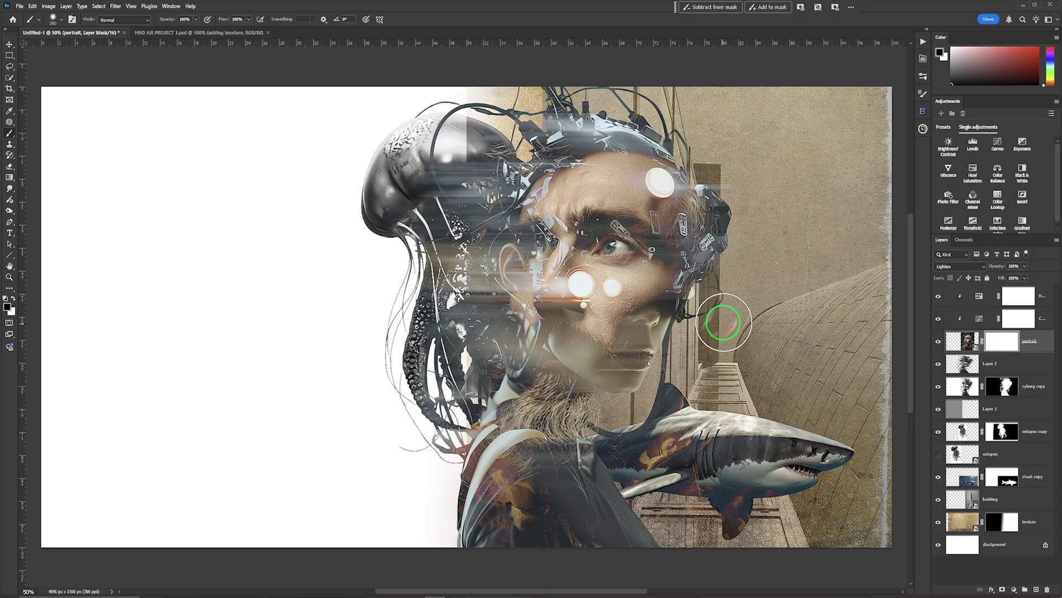
drag(723, 320, 711, 348)
drag(711, 348, 711, 350)
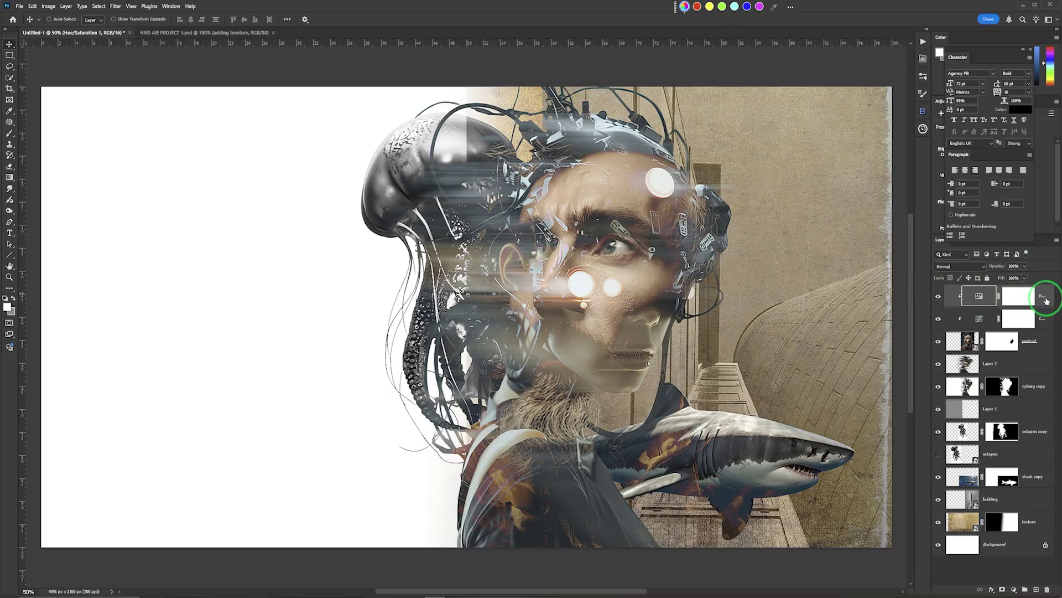
- Stamp all visible layers into a new top layer and group every layer between it and the Background
key(shift+ctrl+alt)
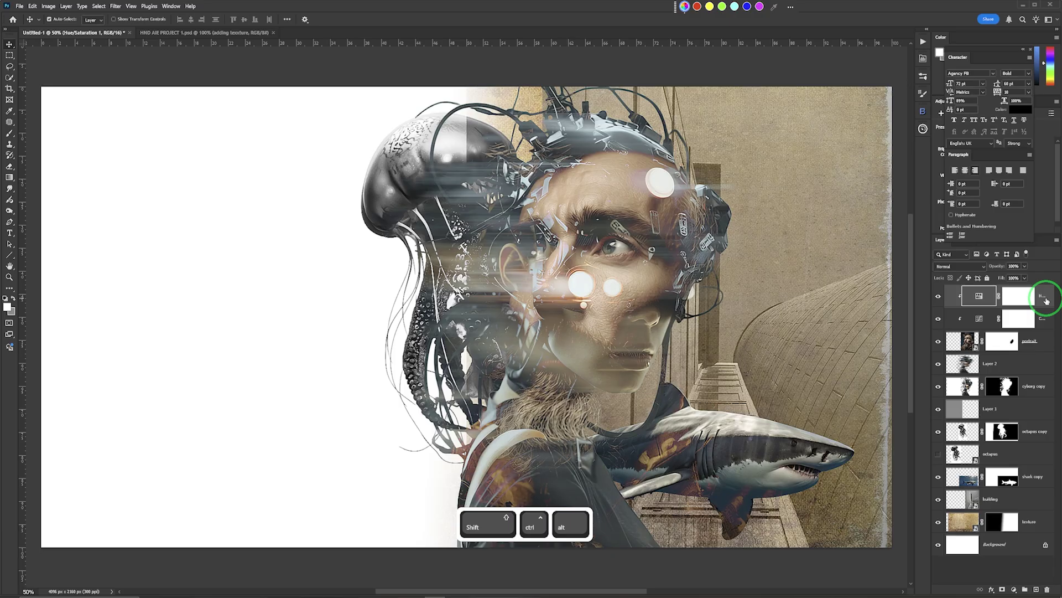
key(ctrl+shift+alt+e)
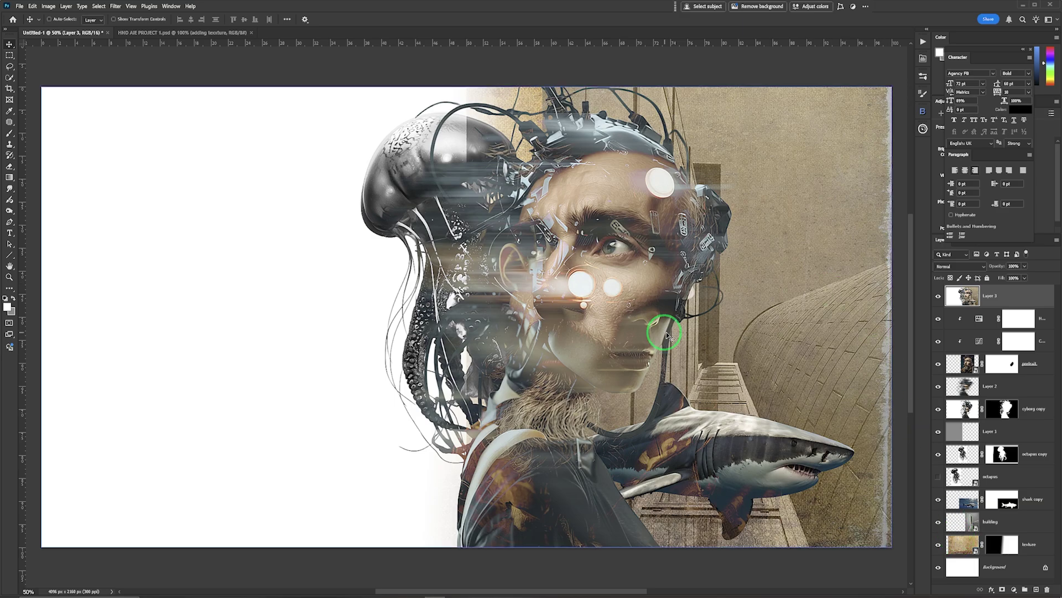
click(1044, 326)
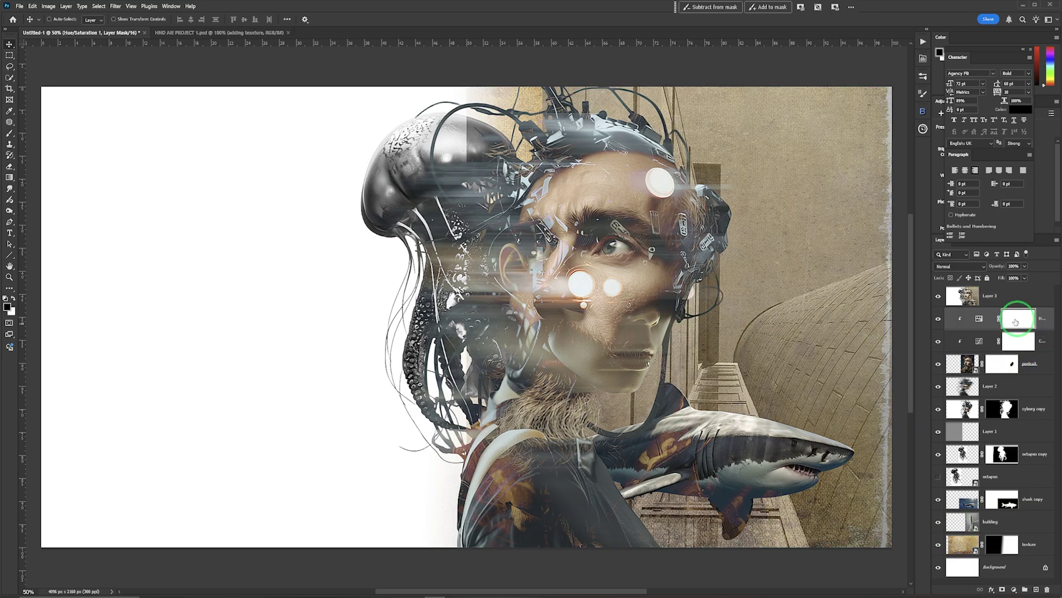
shift+click(1027, 564)
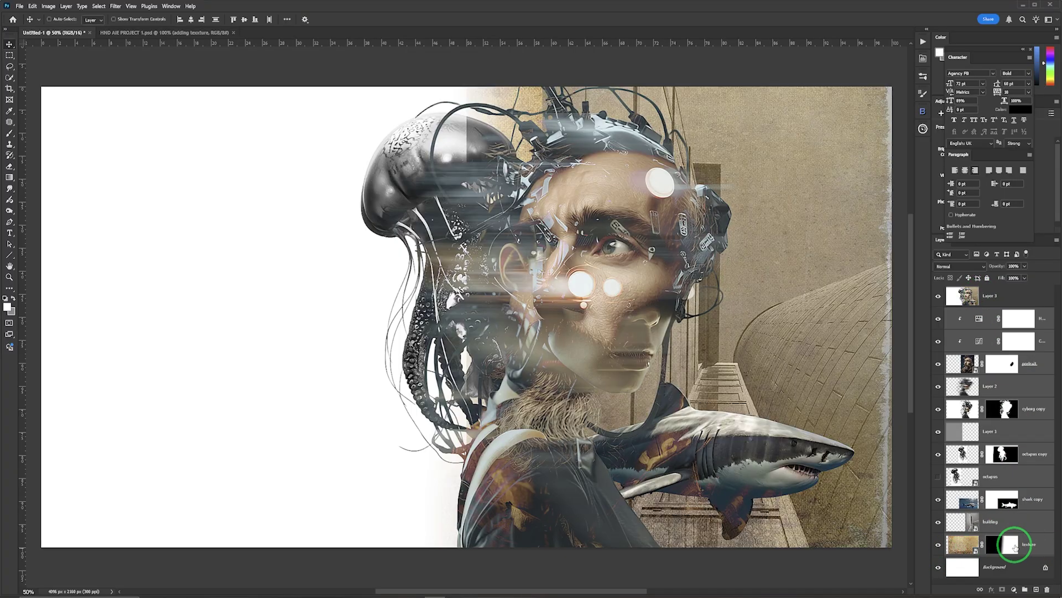
click(1025, 590)
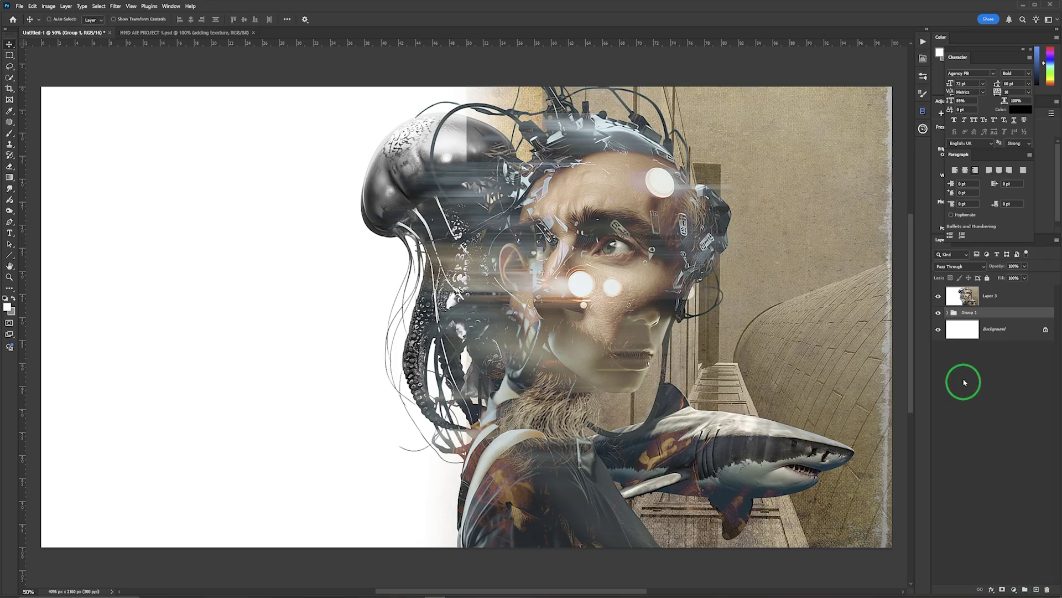
- Compare the canvas with the layer group and the stamped layer hidden and shown, leaving both visible
click(938, 313)
click(938, 313)
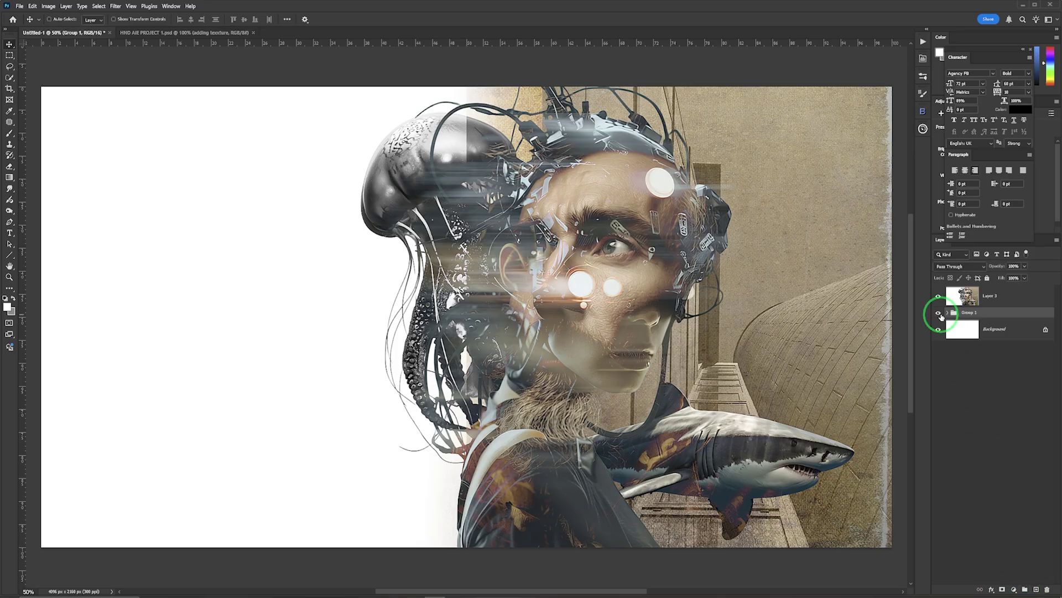
click(939, 313)
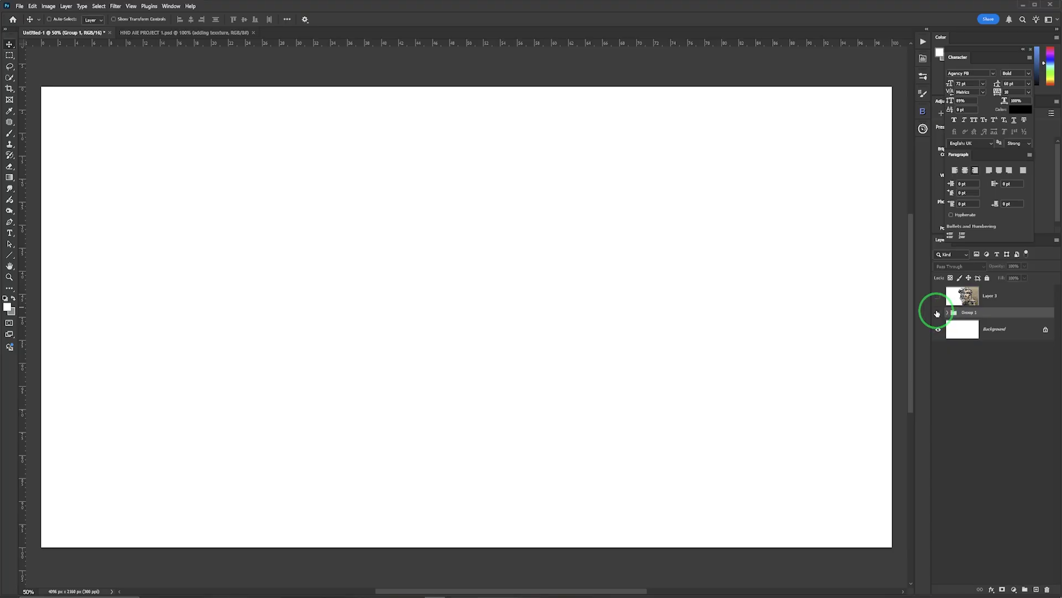
click(938, 314)
click(938, 313)
click(938, 313)
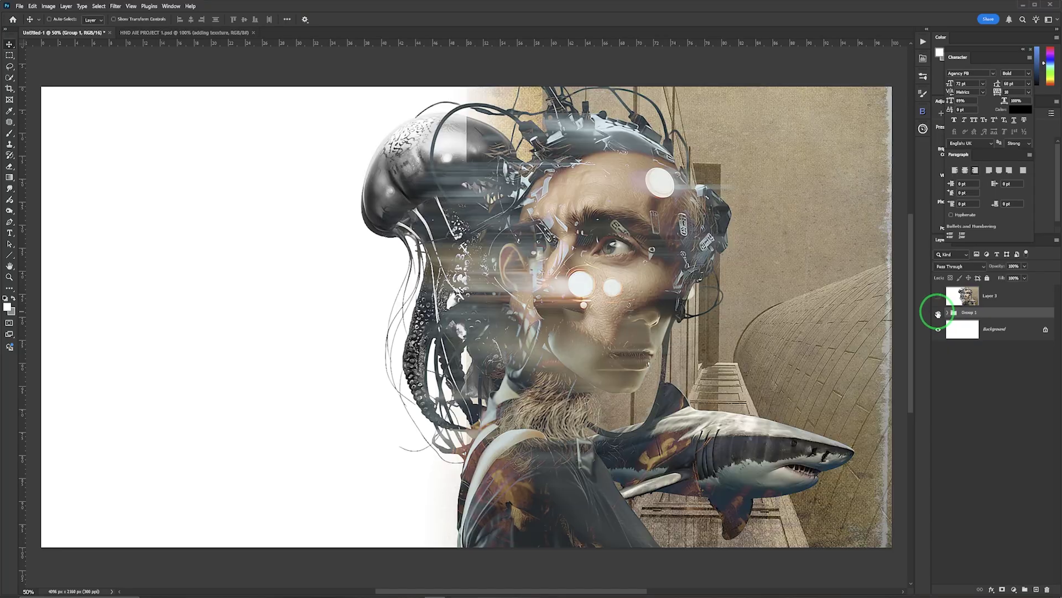
click(939, 296)
- Lock the layer group and make the stamped layer active
click(1005, 302)
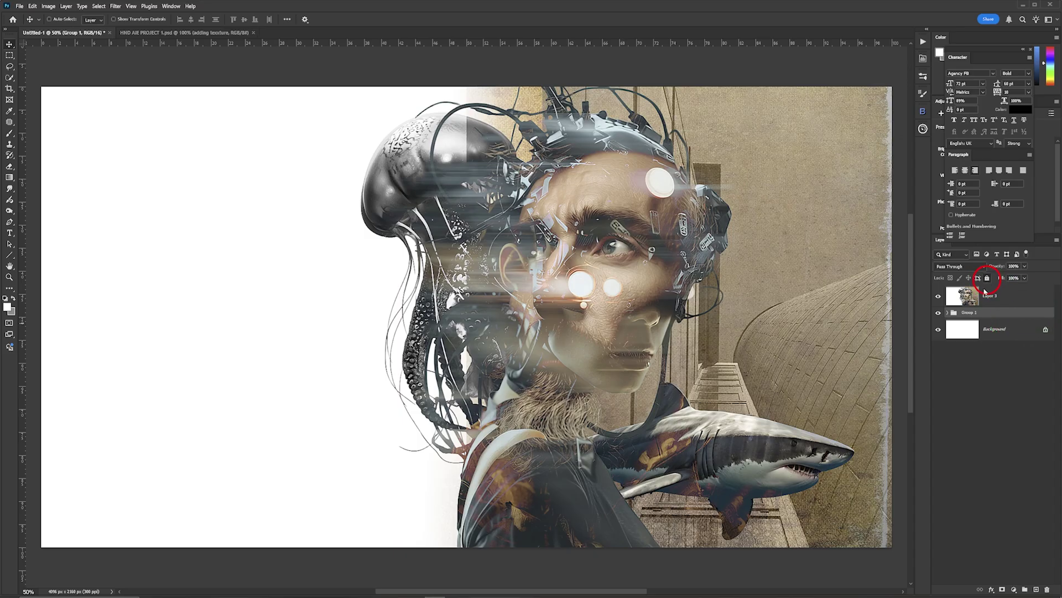
click(999, 311)
click(1008, 297)
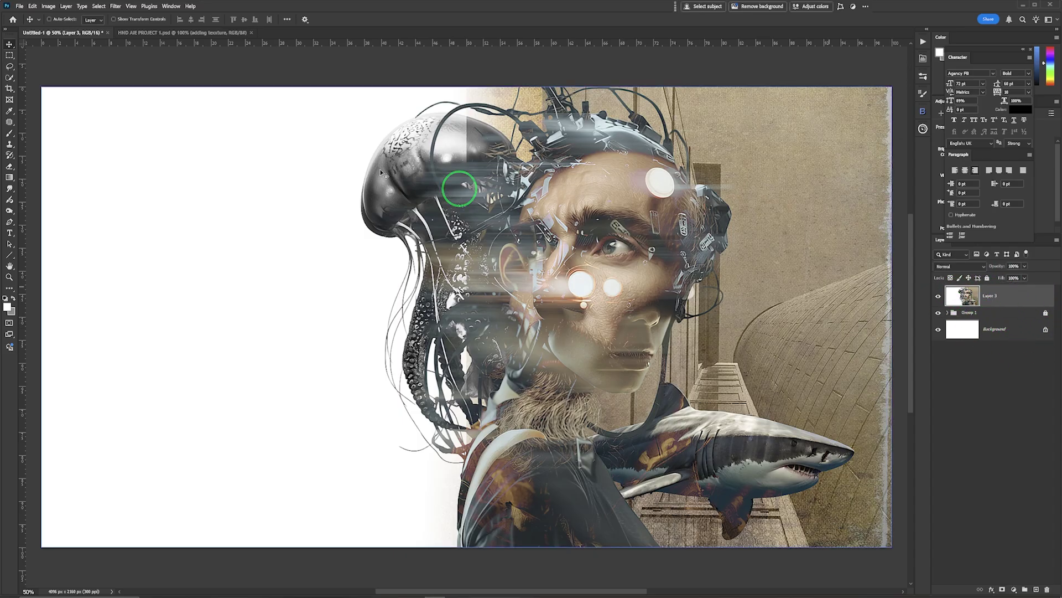
- Start a left-aligned text layer in the white area beside the octopus, using the Impact Regular font at 72 pt
click(10, 234)
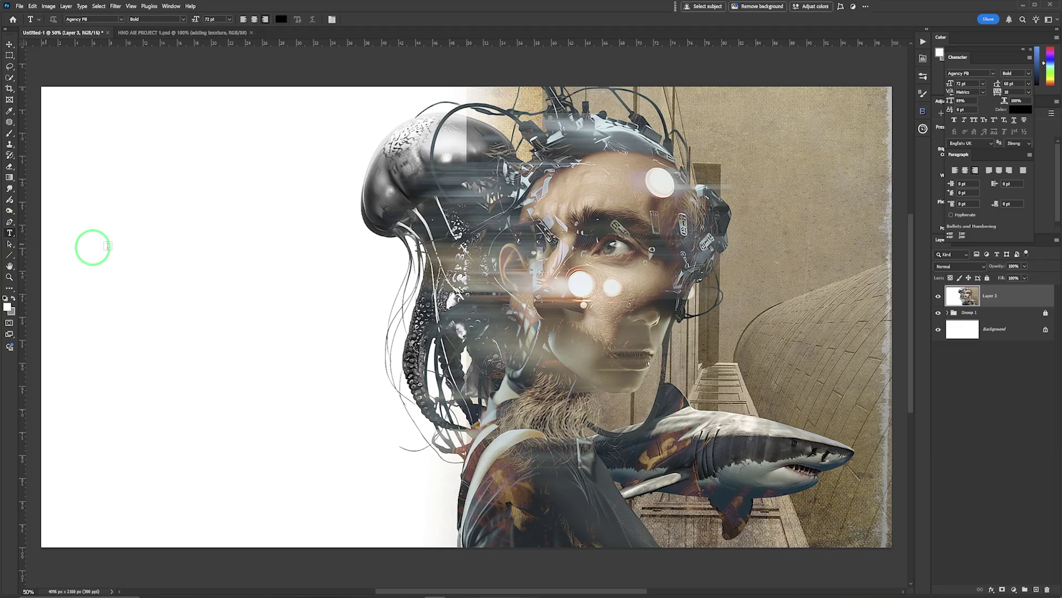
click(130, 239)
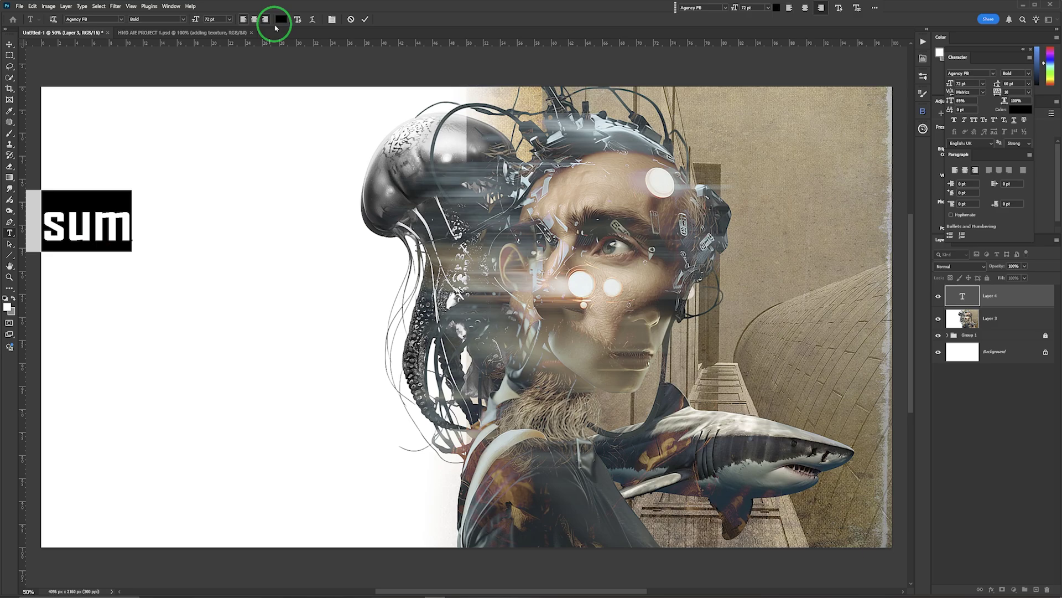
click(244, 20)
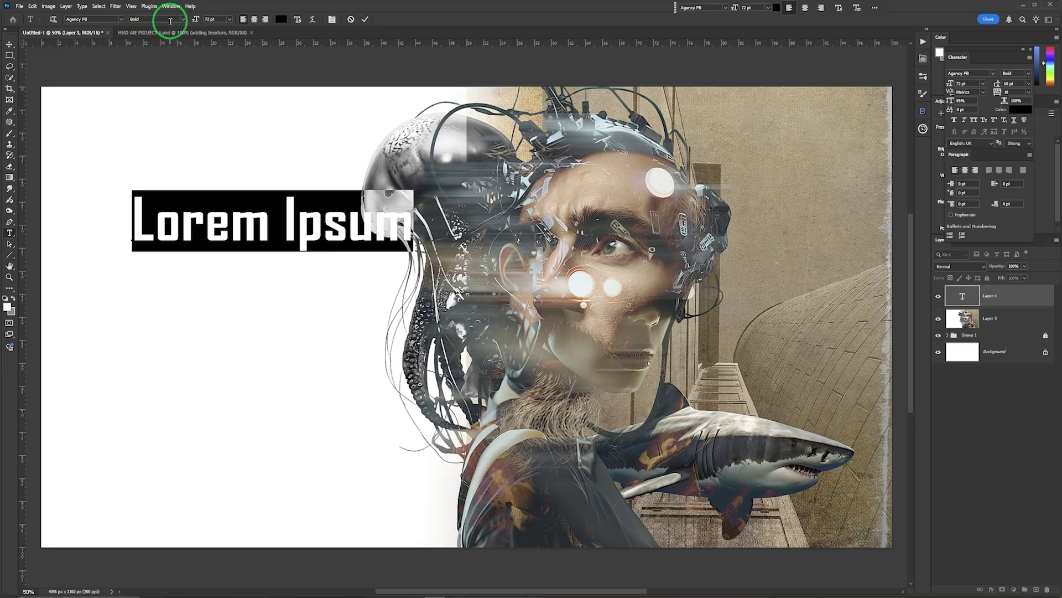
click(121, 20)
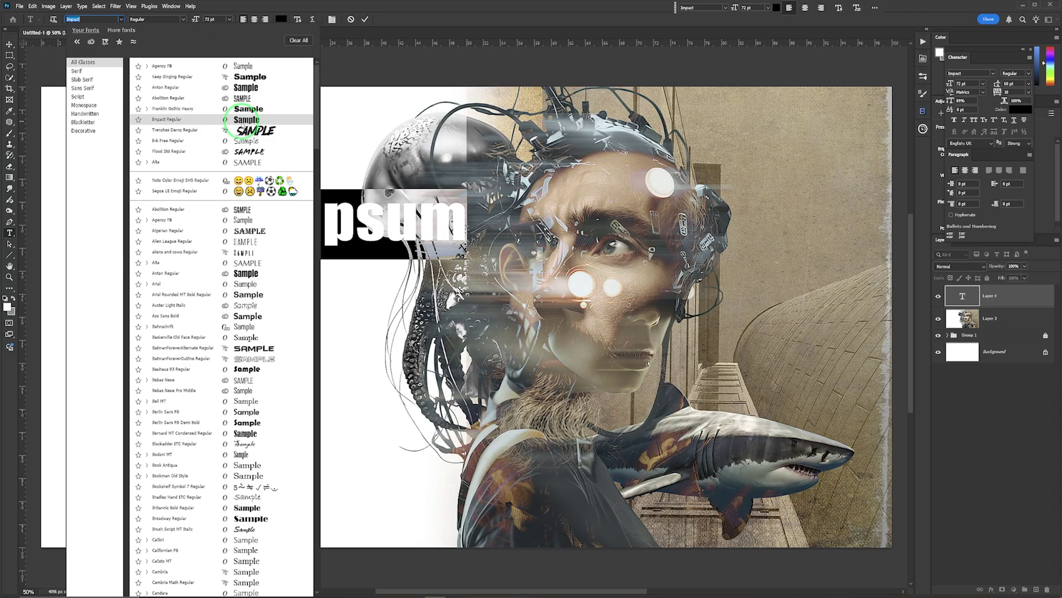
click(243, 120)
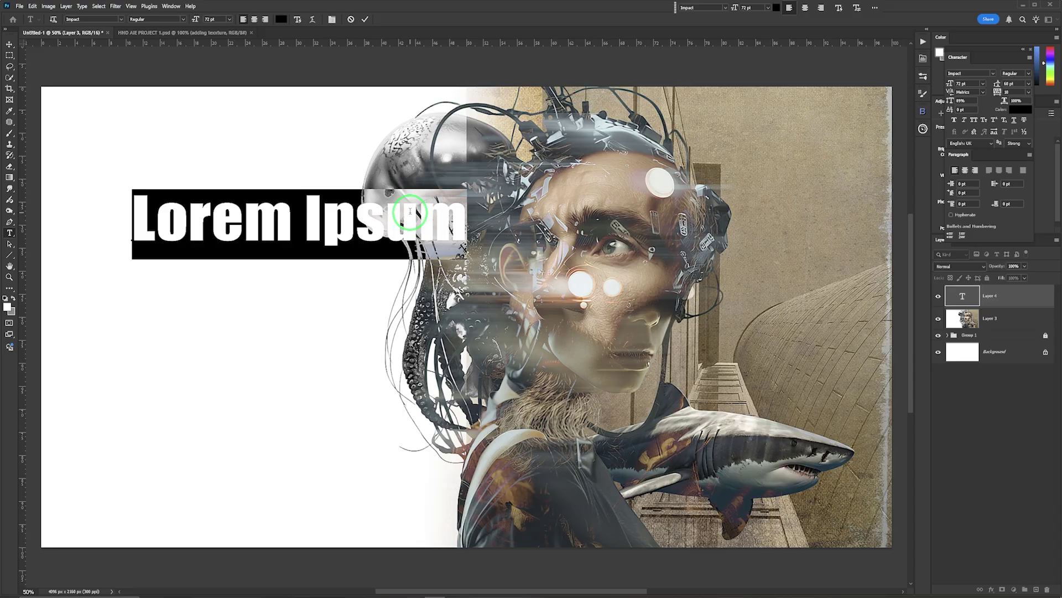
- Enter the title in capitals on three lines: LEARN, CREATE, EXPLORE
key(Caps_Lock)
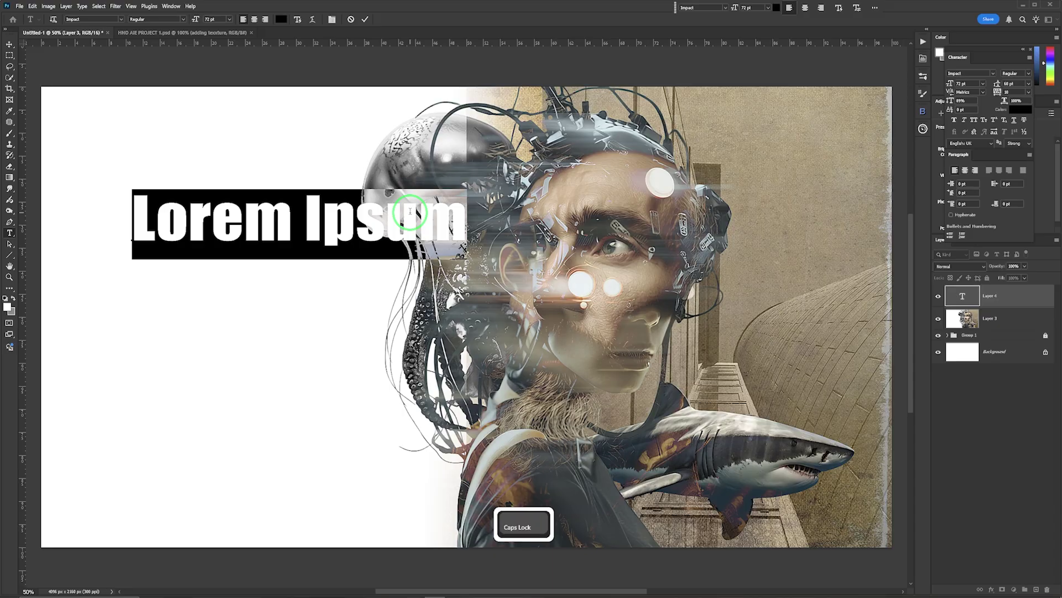
text(LEARN)
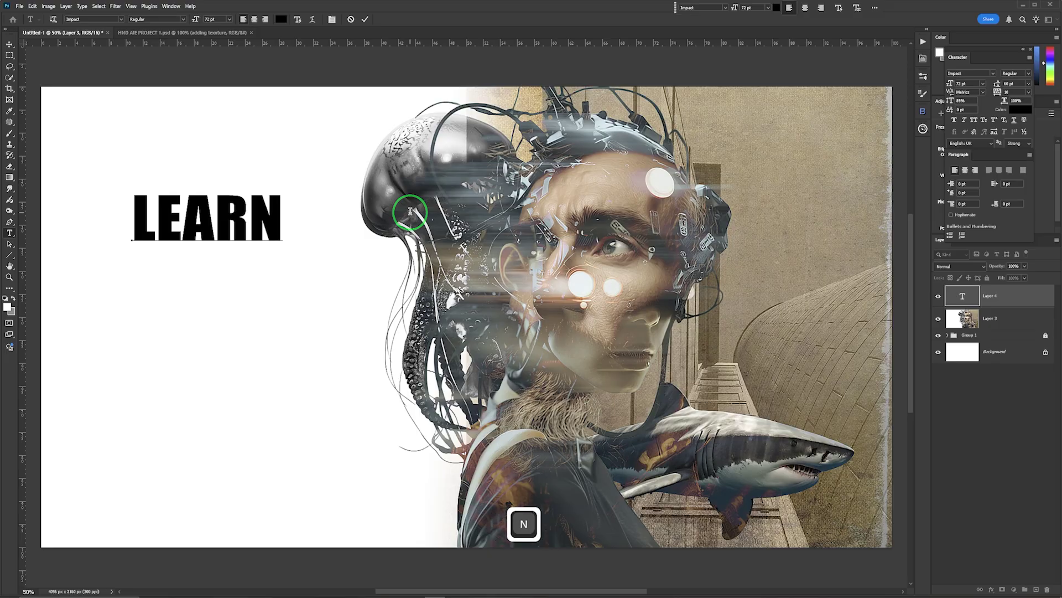
key(Return)
text(CREATE)
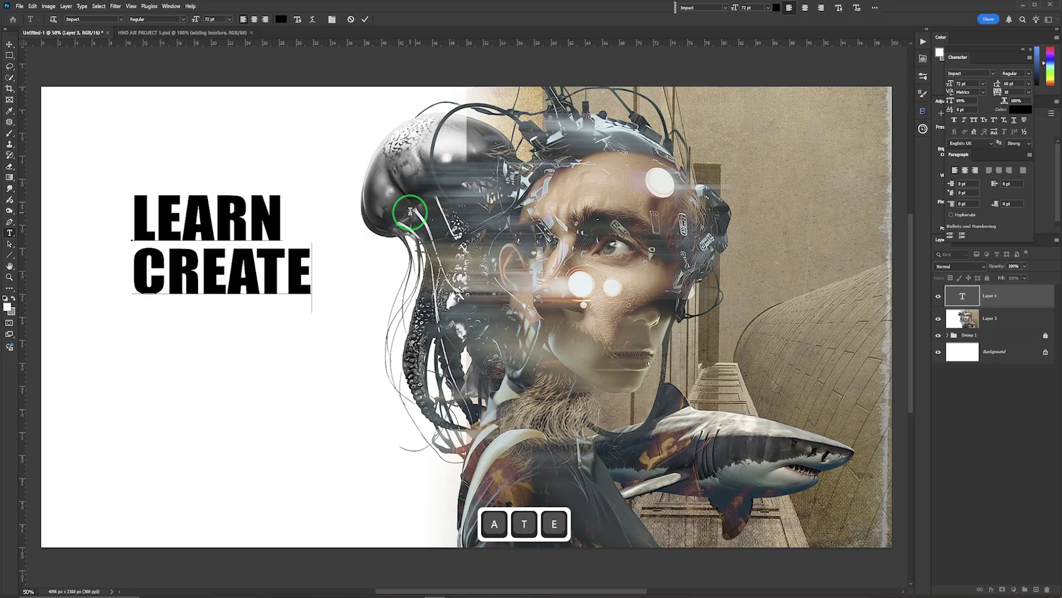
key(Return)
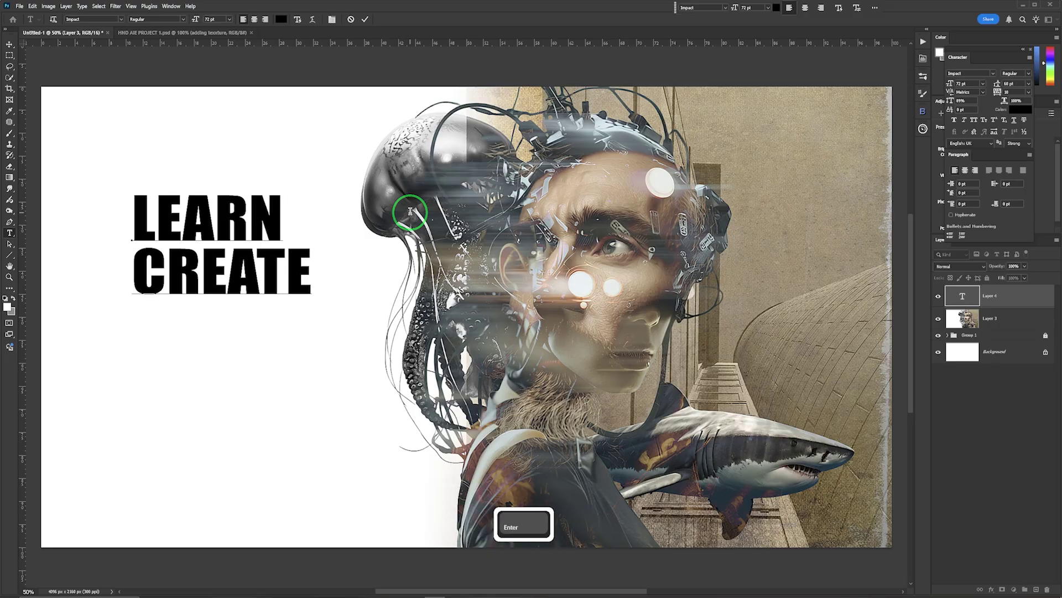
text(EXPLORE)
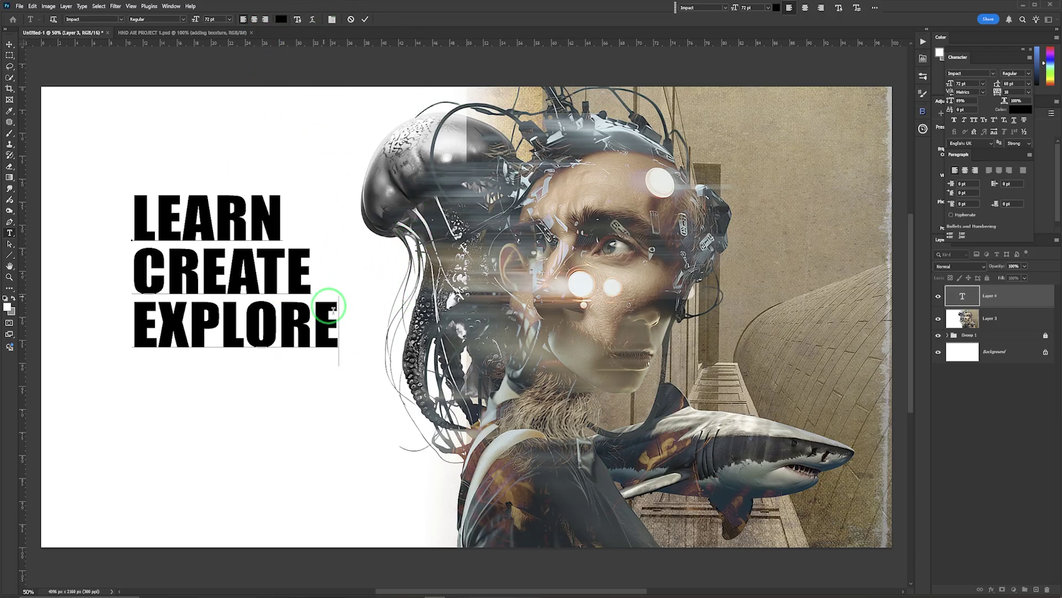
- Try centre and right alignment on the EXPLORE line and return it to left alignment
click(254, 21)
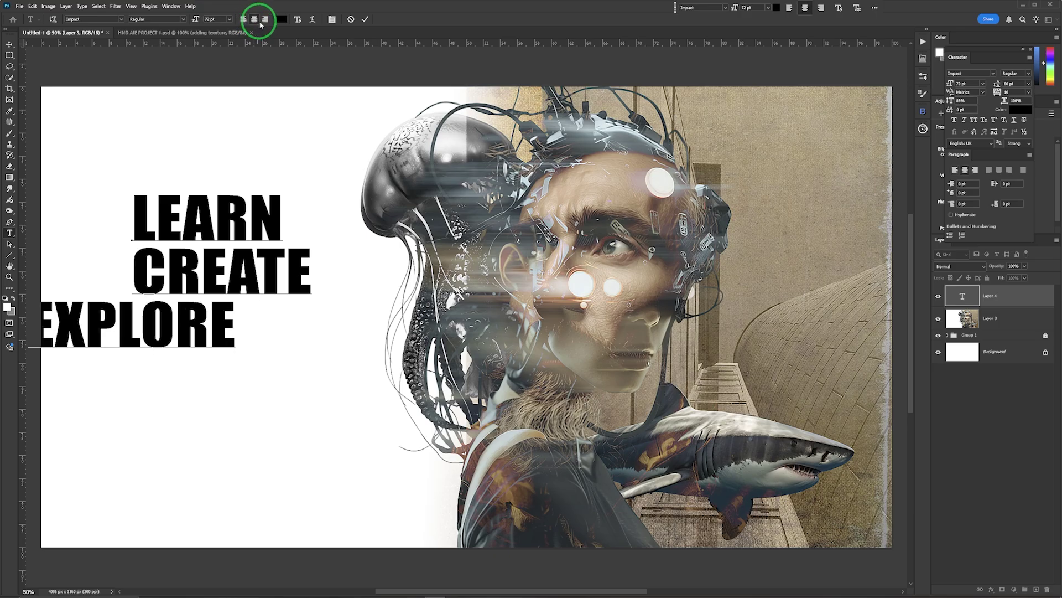
click(265, 21)
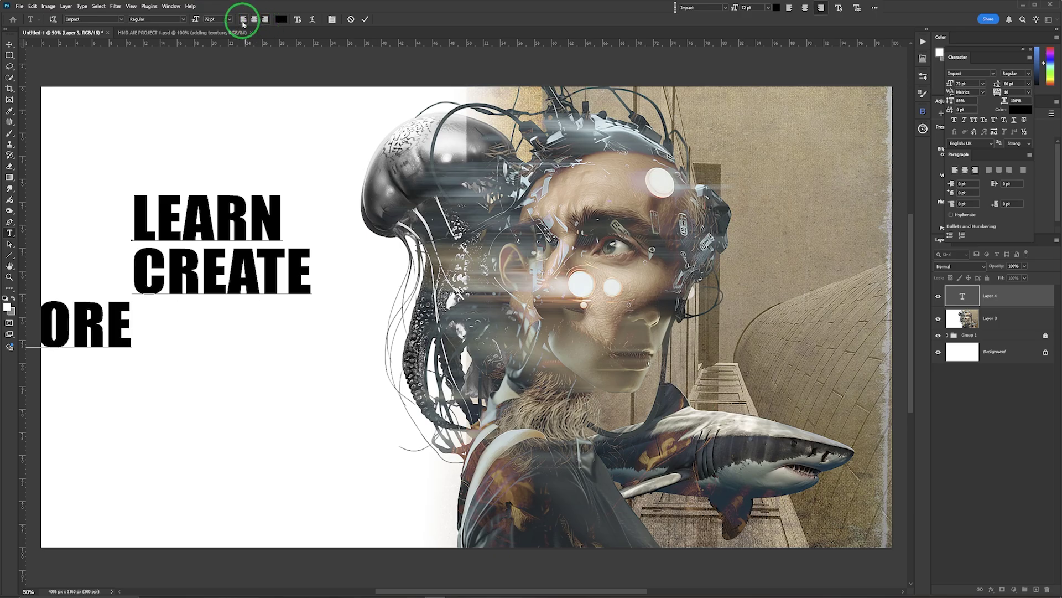
click(243, 21)
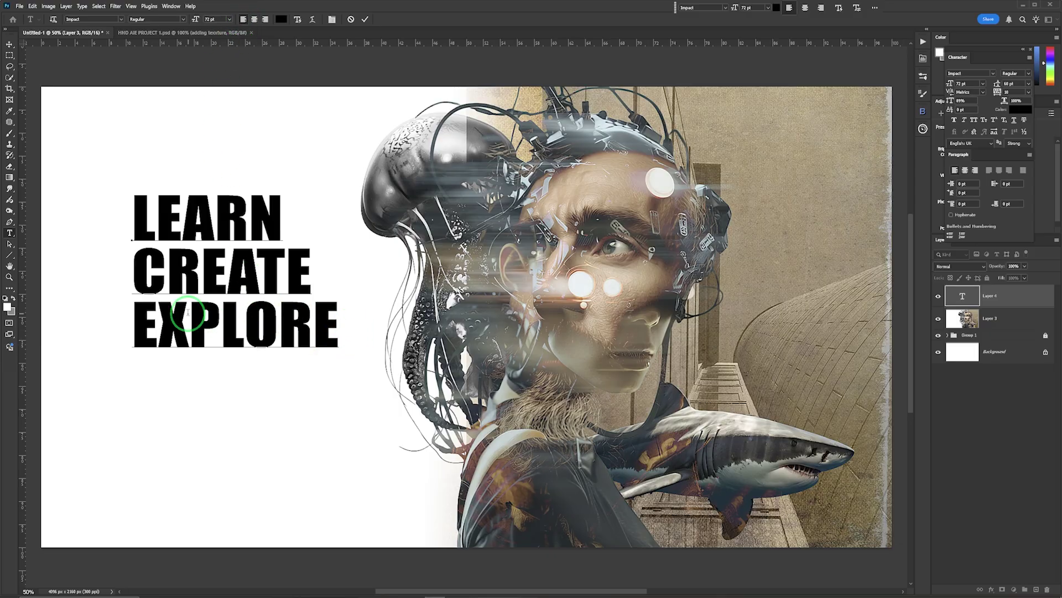
- Select all three lines of the title text and right-align them
drag(332, 327, 132, 190)
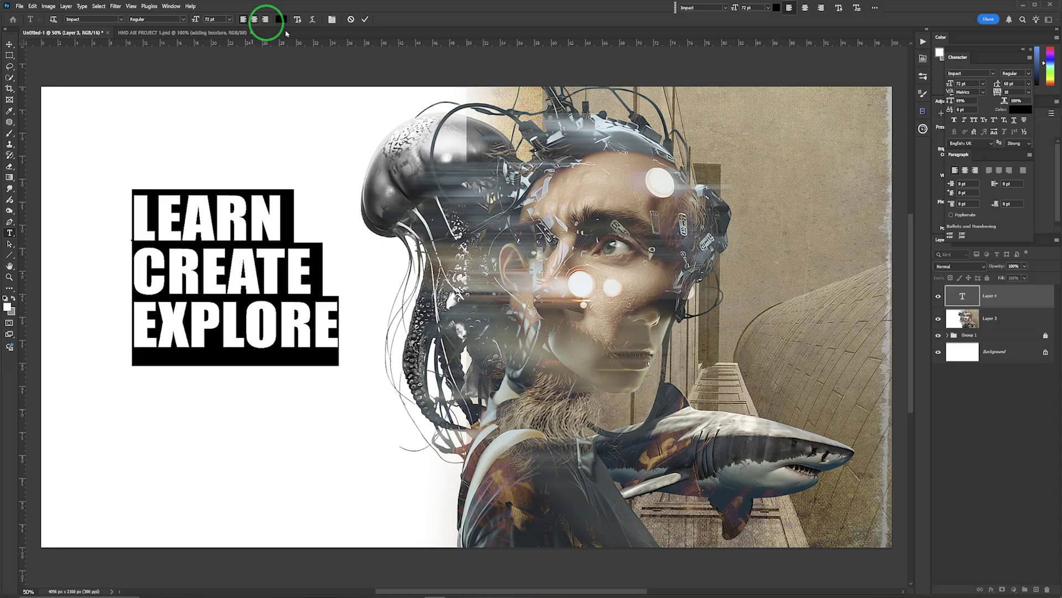
click(1004, 321)
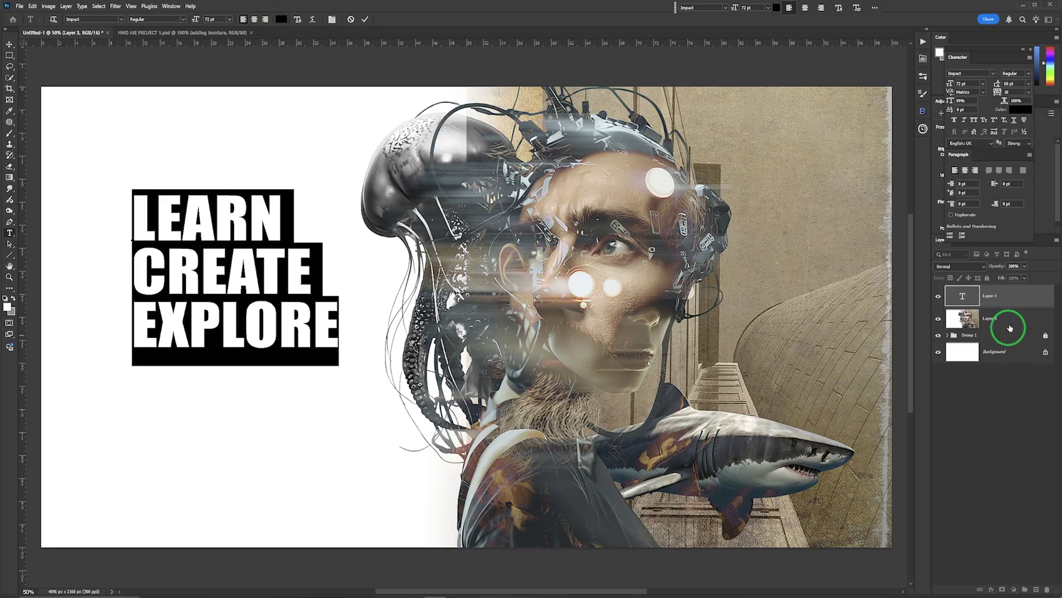
double_click(963, 298)
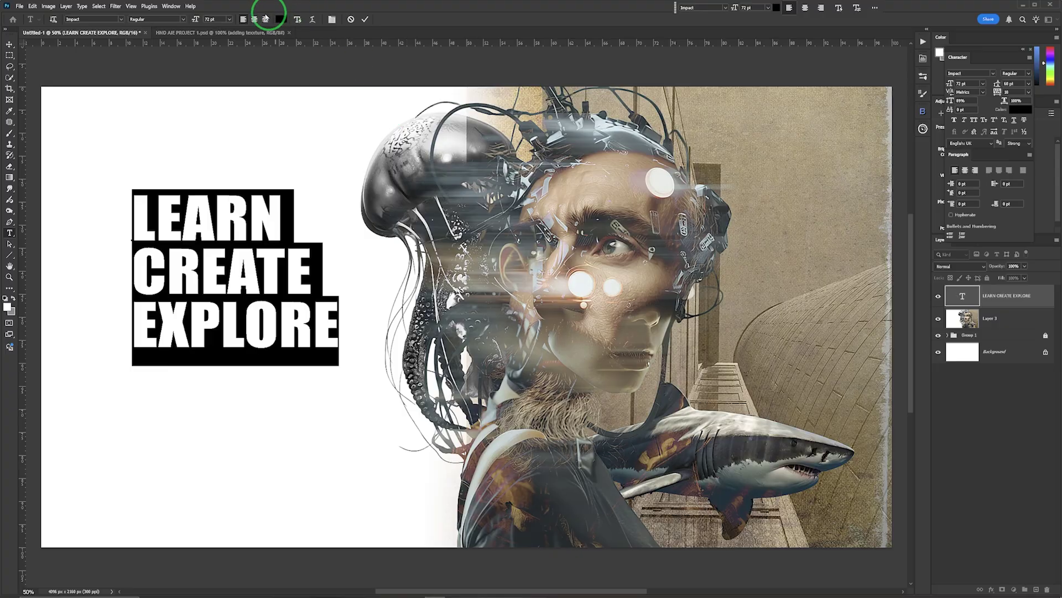
click(254, 19)
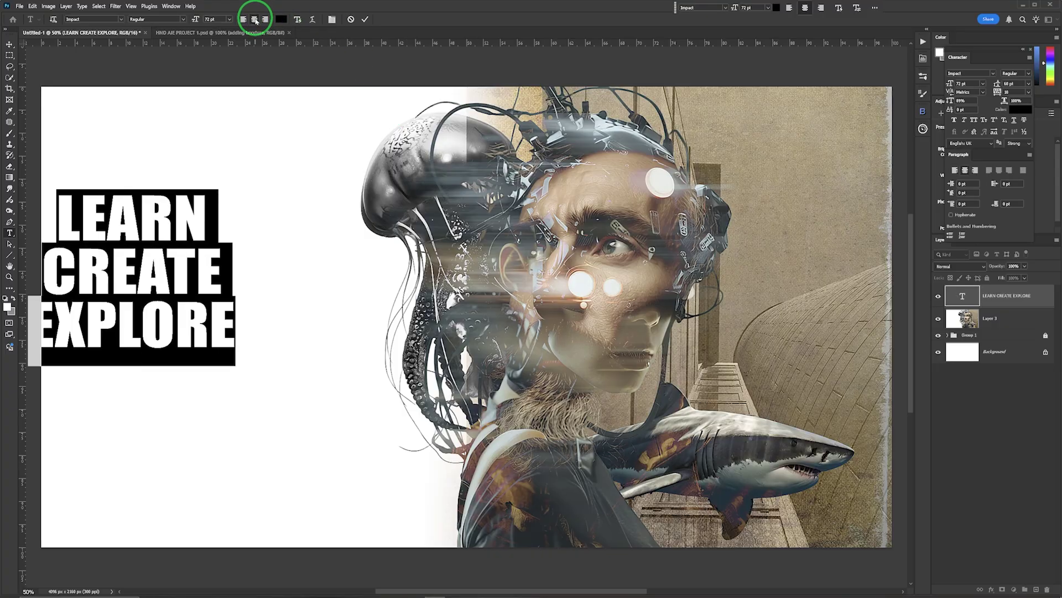
click(266, 19)
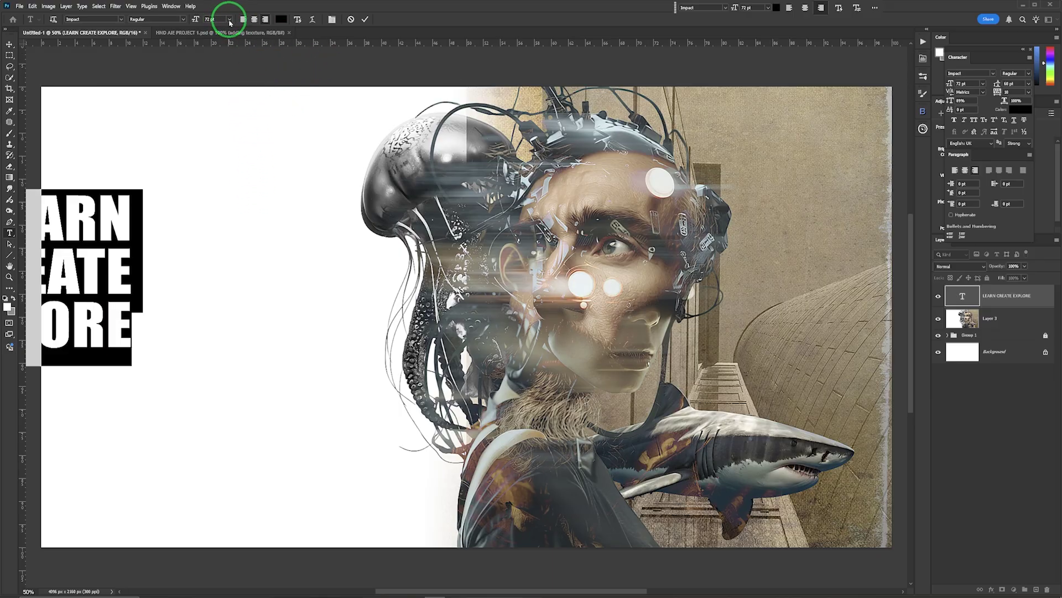
- Commit the title text and move it fully onto the white area beside the octopus tentacles
click(365, 19)
key(v)
drag(115, 266, 311, 303)
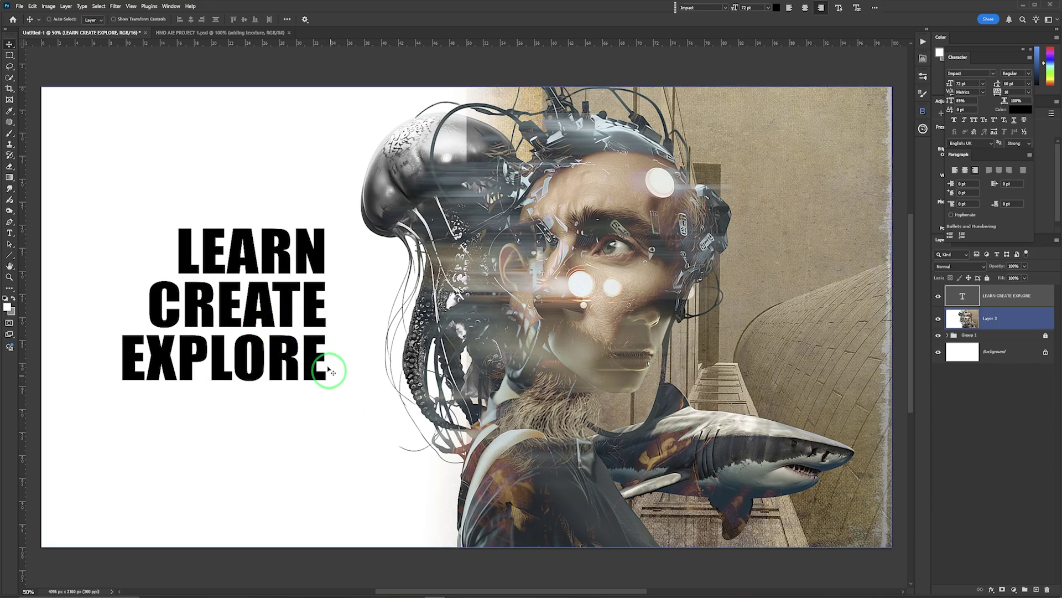
- Tighten the title's leading to 59 pt, widen the tracking between its letters and commit the text
double_click(963, 298)
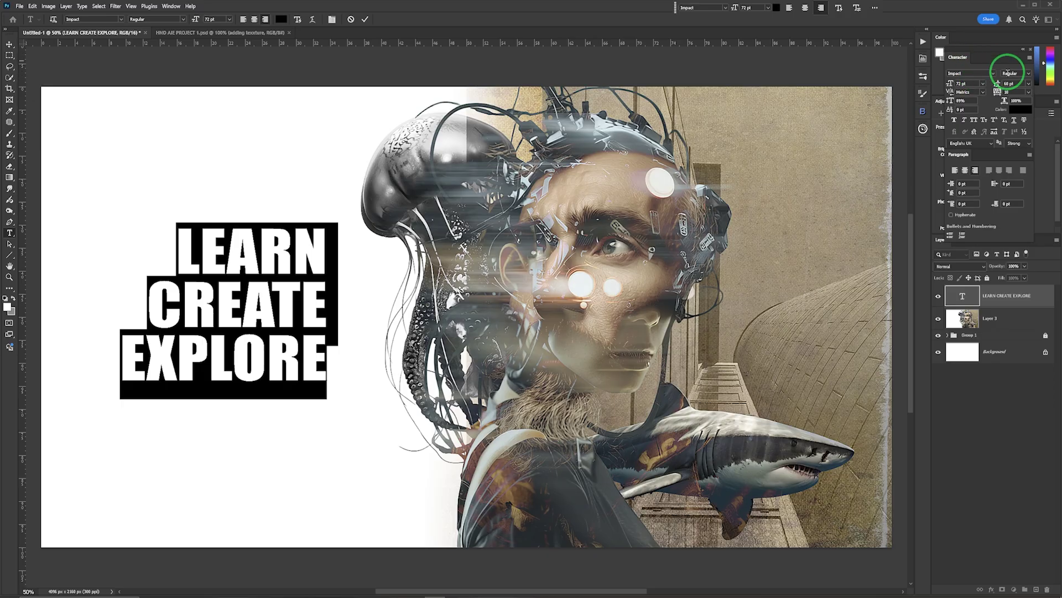
double_click(963, 297)
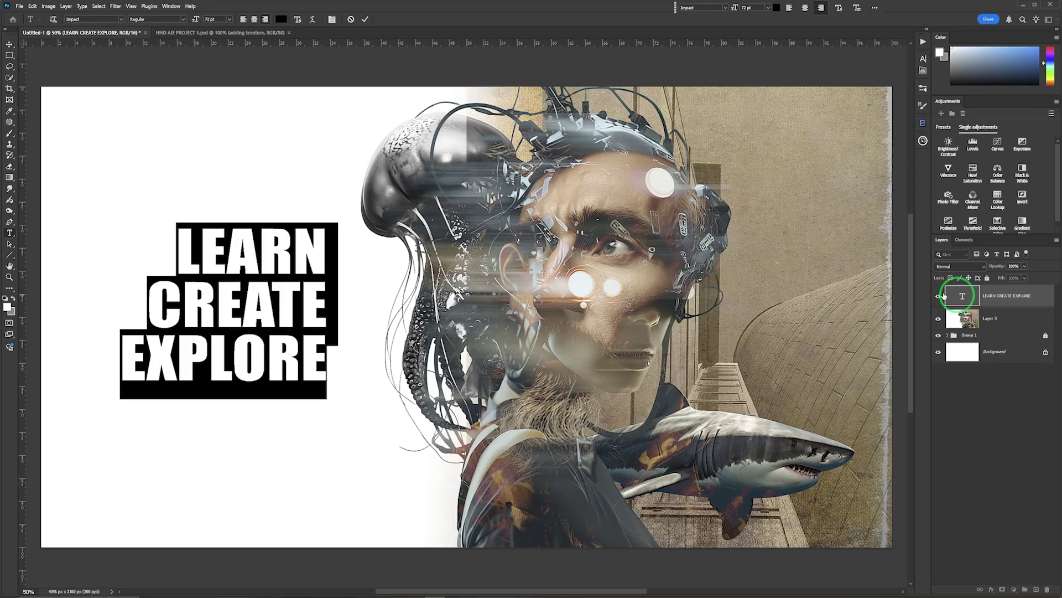
click(332, 20)
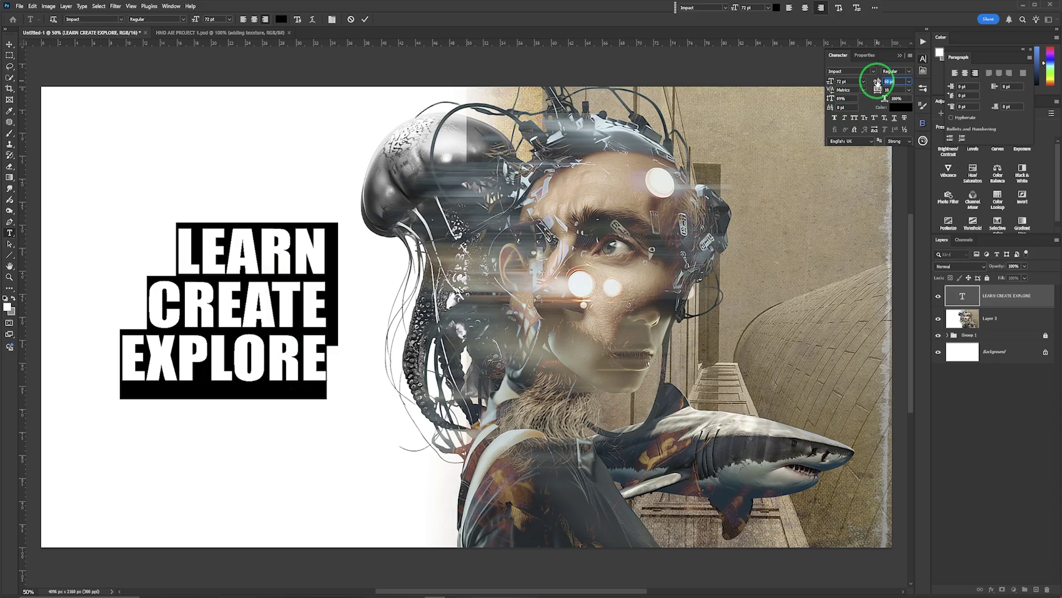
mouse_move(878, 81)
mouse_down()
mouse_move(901, 82)
mouse_move(866, 82)
mouse_move(877, 82)
mouse_up()
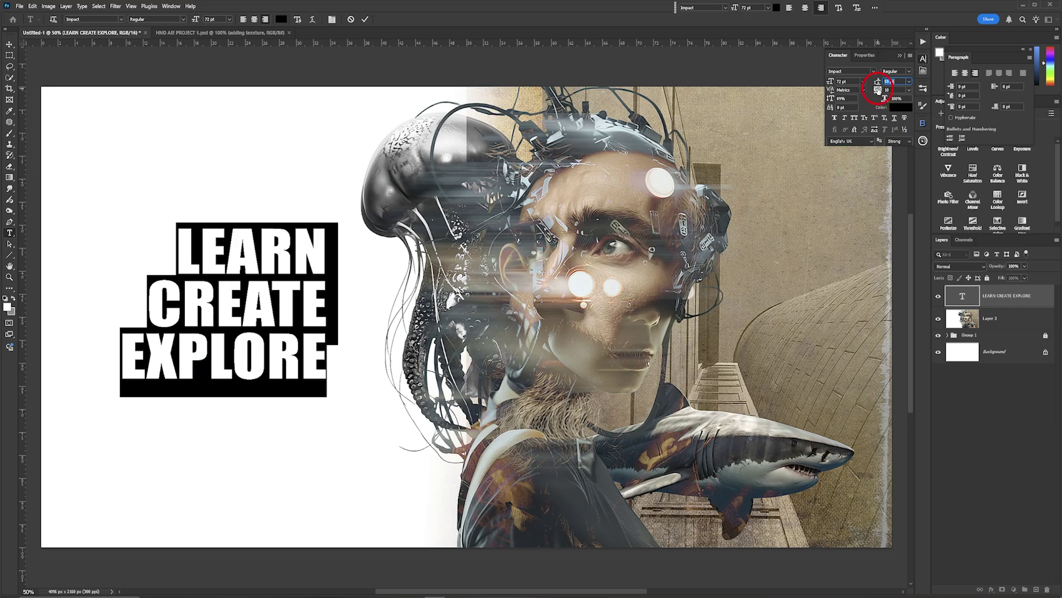
drag(877, 89, 881, 90)
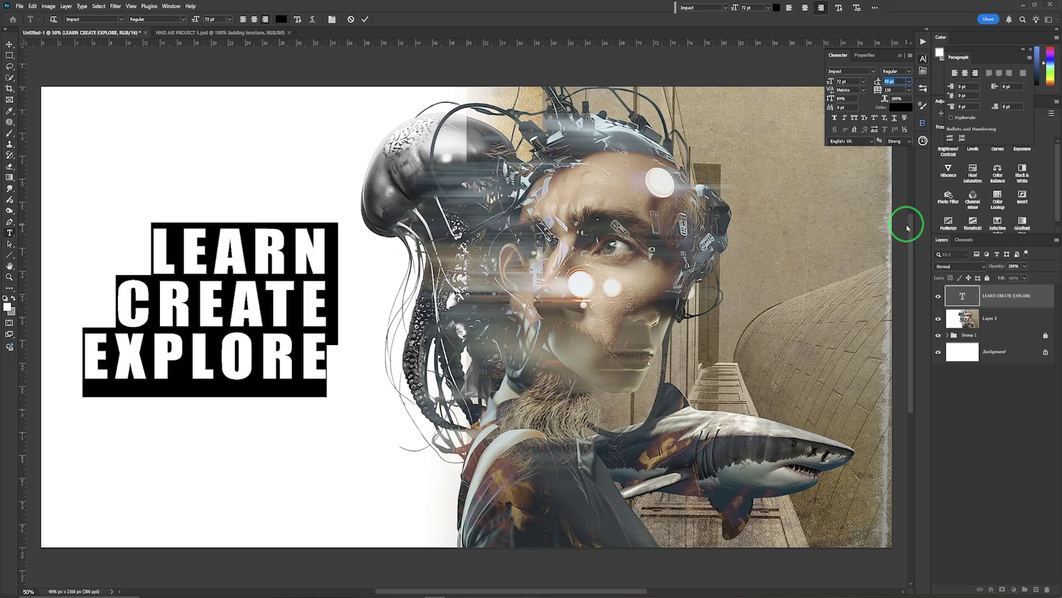
click(368, 21)
ctrl+click(469, 304)
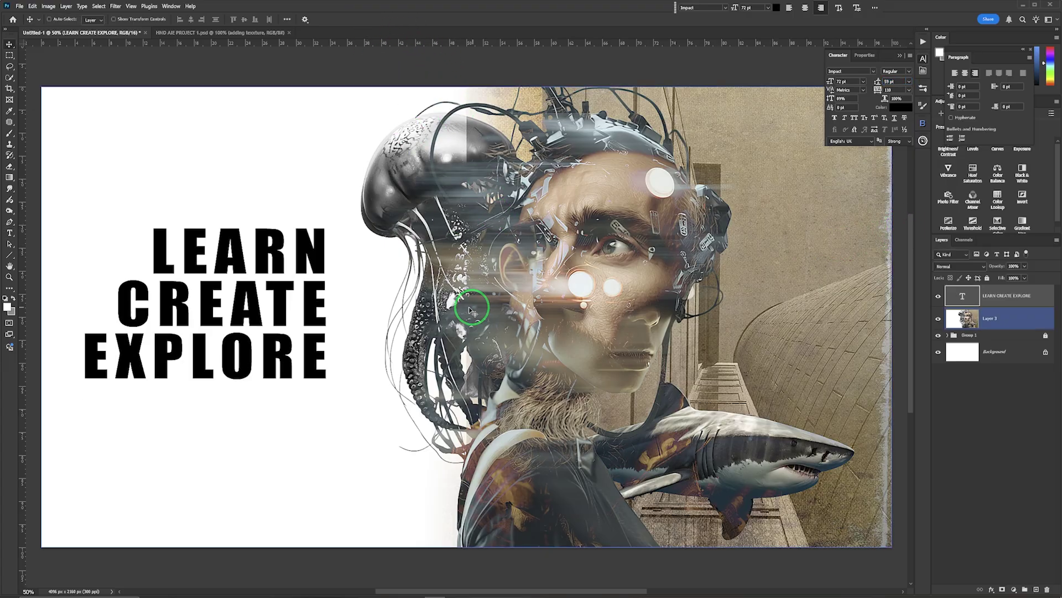
ctrl+click(239, 325)
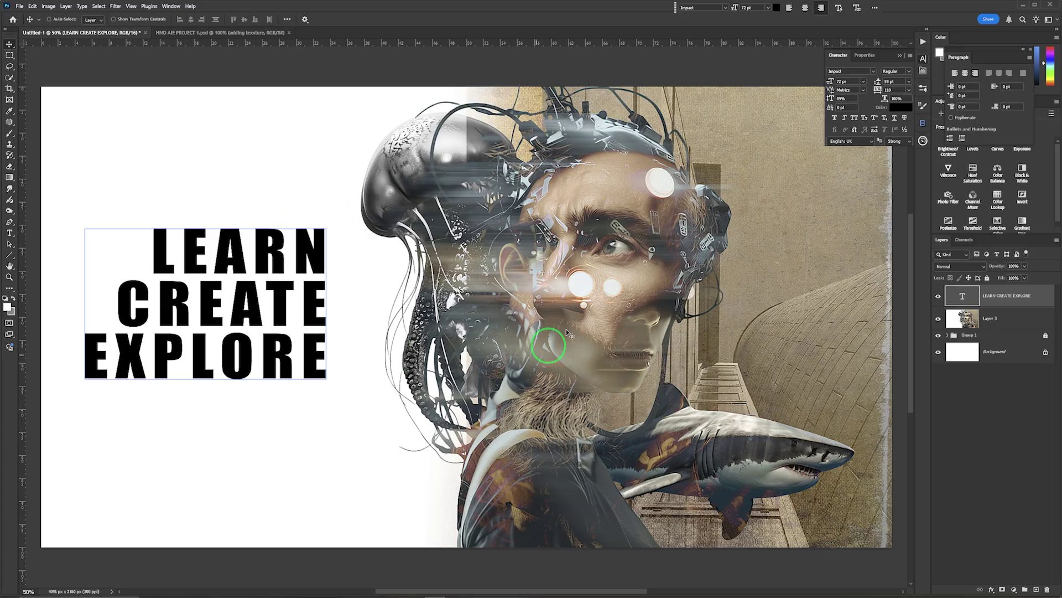
ctrl+click(308, 384)
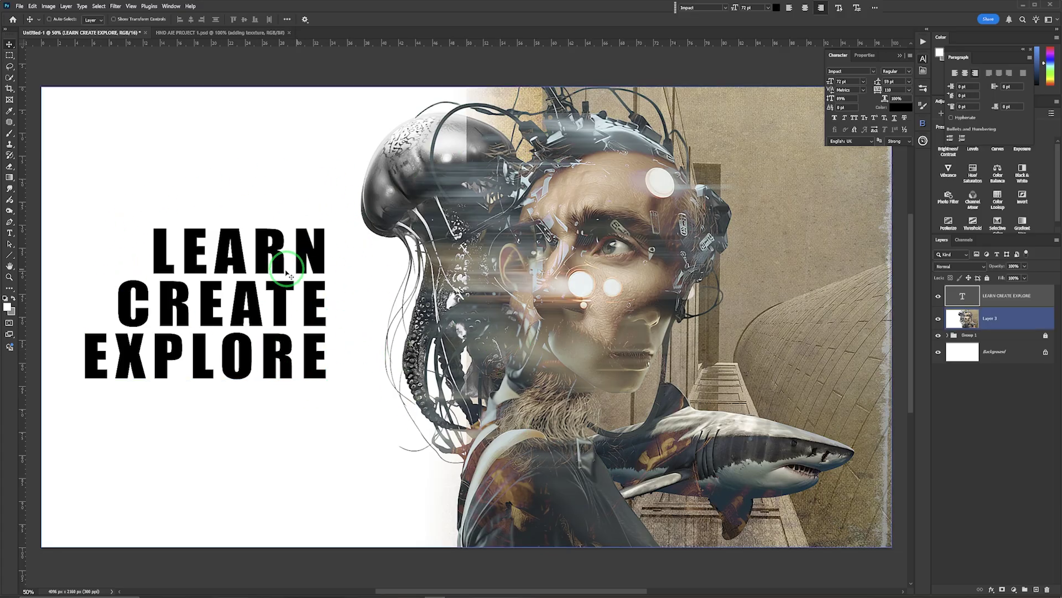
click(959, 362)
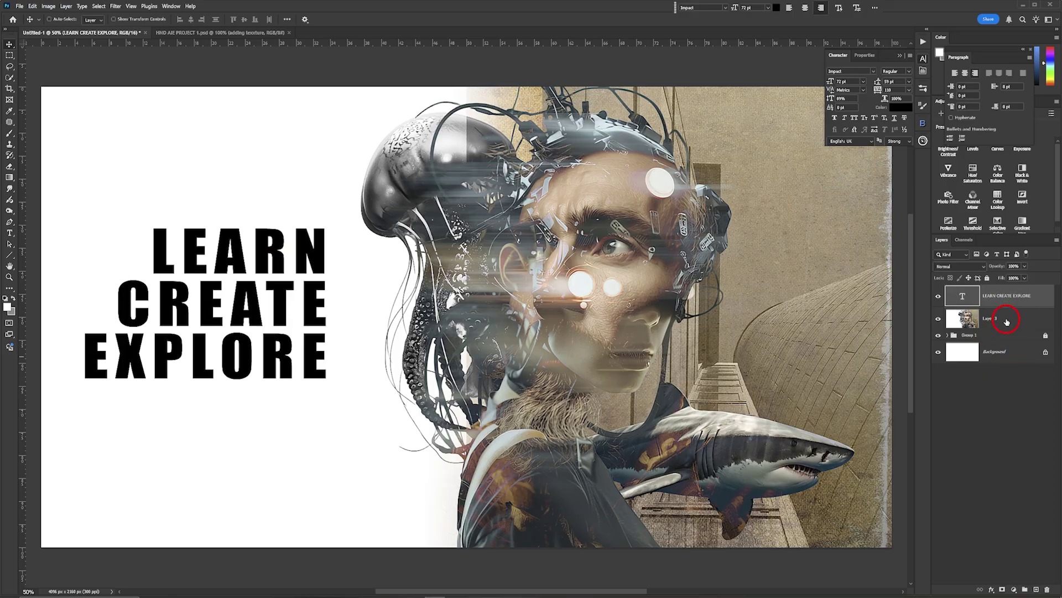
- Move the stamped composite layer above the title text layer and clip it to the text
drag(1007, 321, 1007, 287)
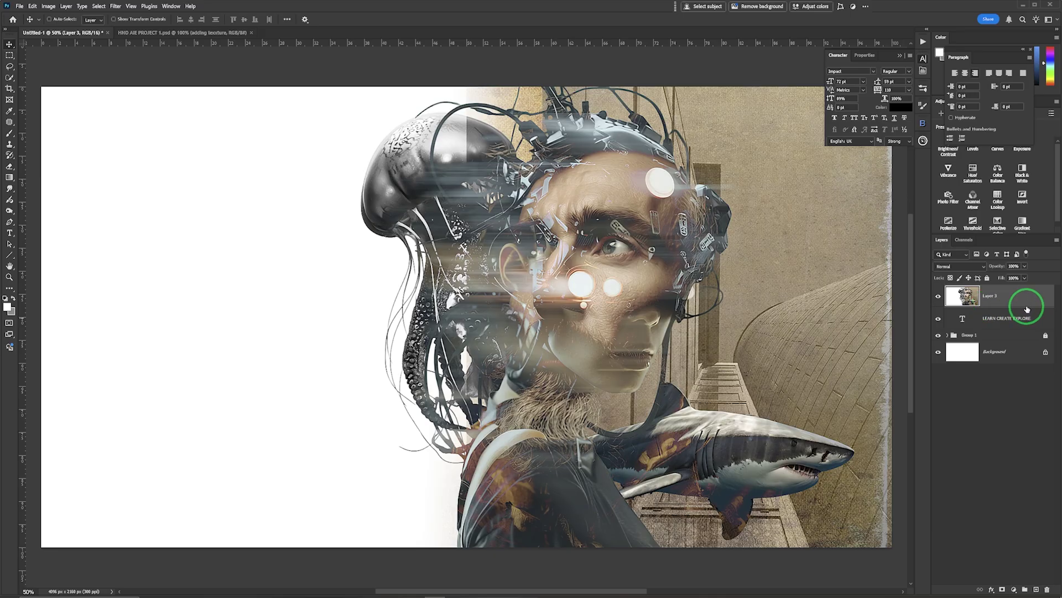
key(alt)
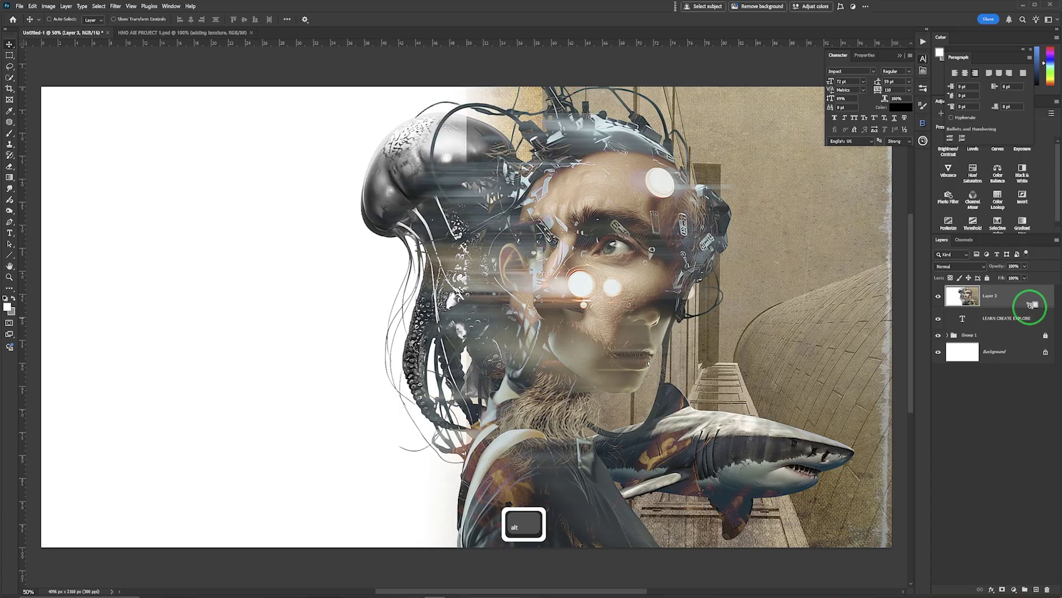
alt+click(1030, 304)
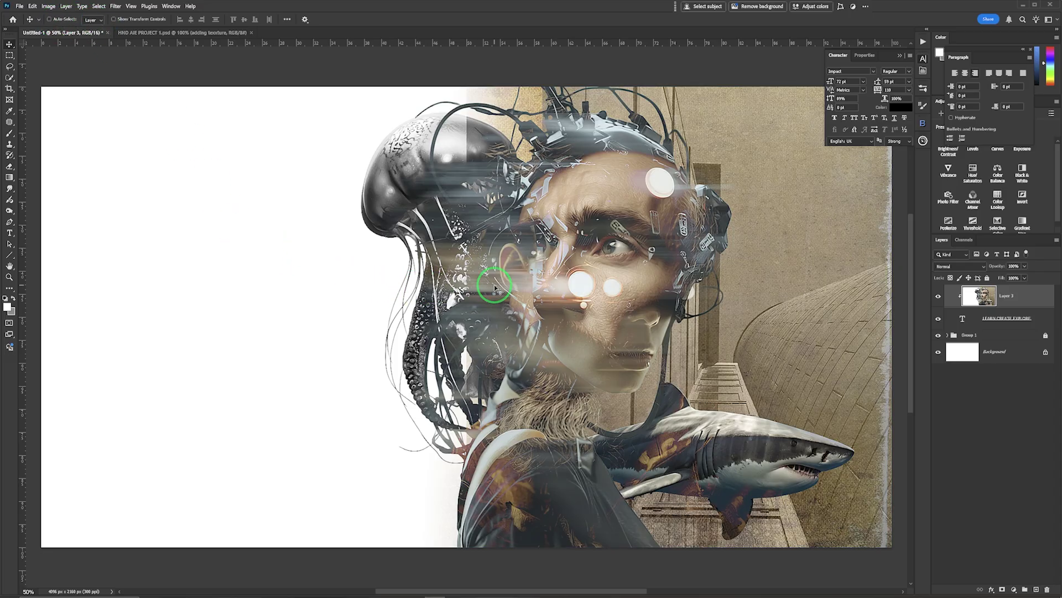
- Shift the clipped composite image across the title until its face and cyborg details fill all the letters
drag(494, 285, 414, 310)
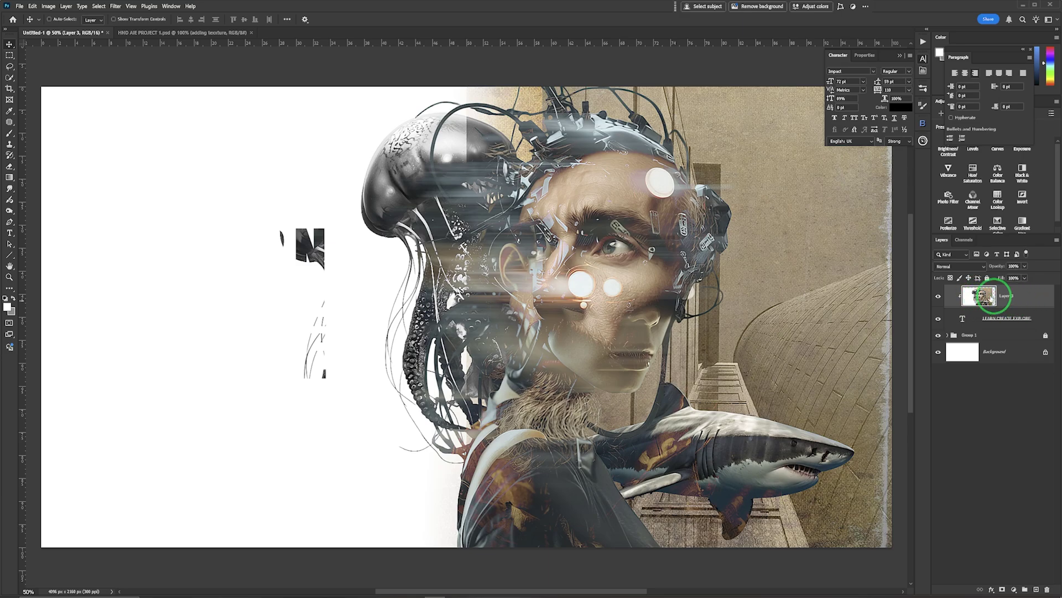
drag(334, 316, 125, 434)
click(963, 318)
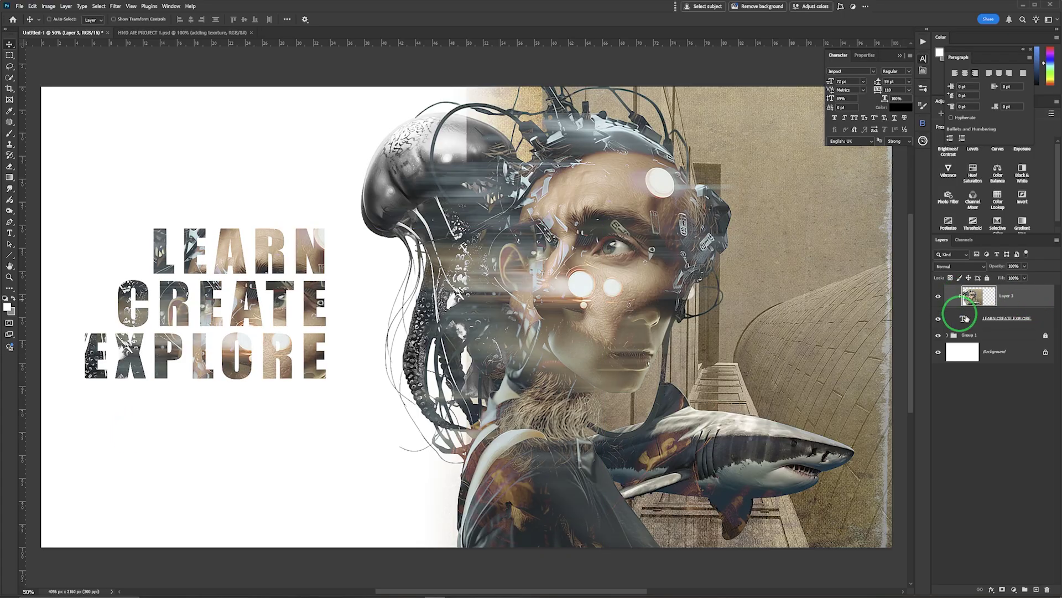
- Add a Hue/Saturation adjustment layer above the clipped composite image and clip it to the layer below
click(1006, 300)
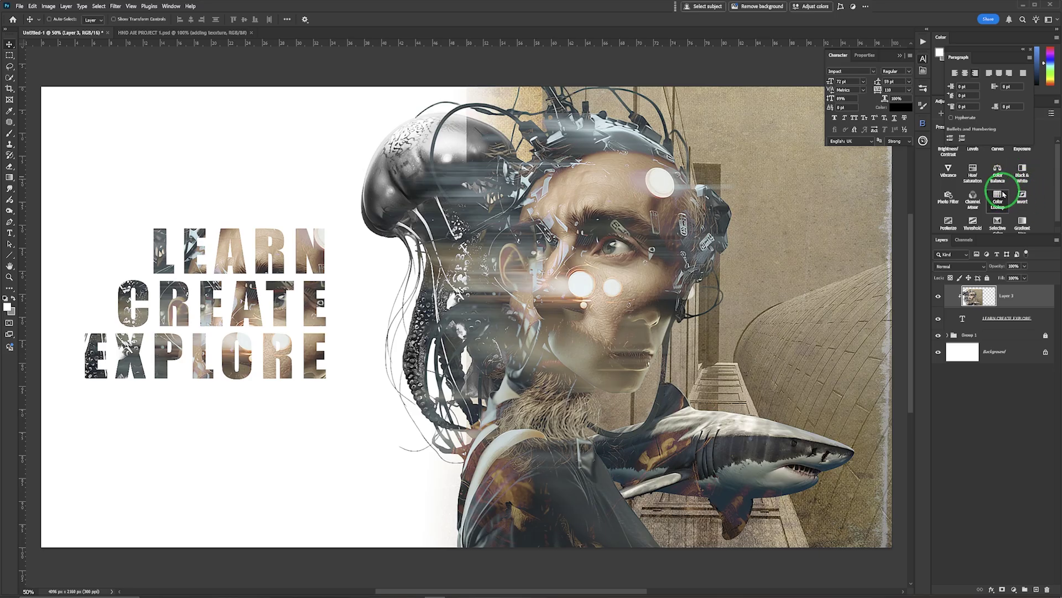
click(973, 172)
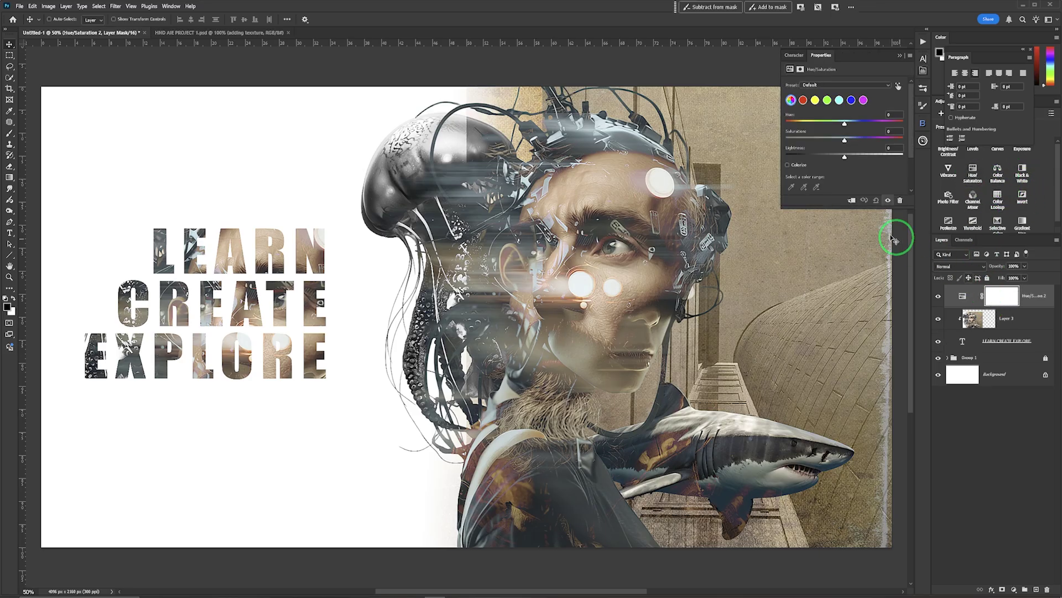
click(851, 200)
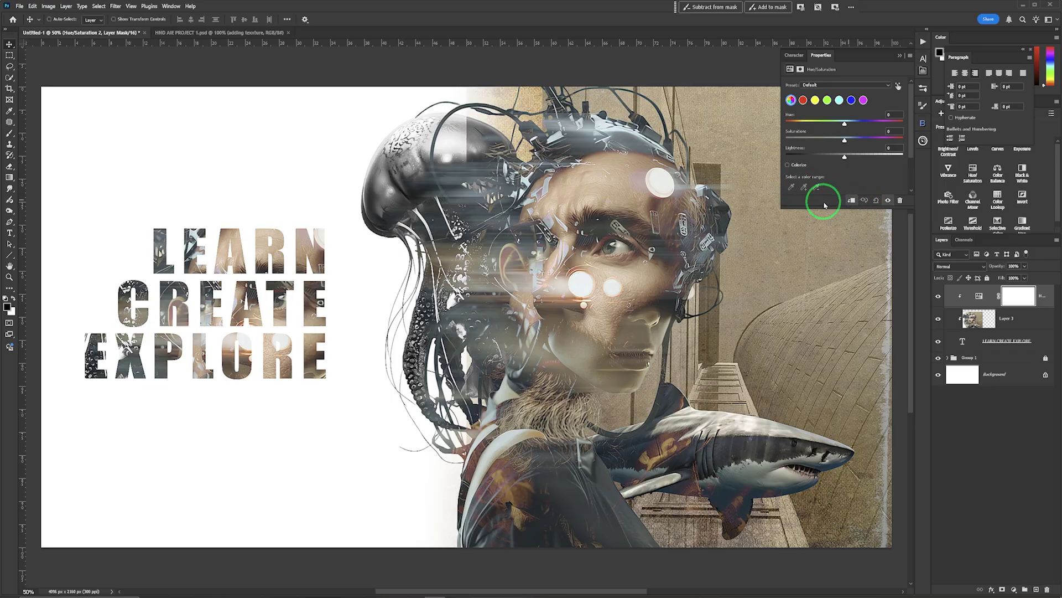
- Try colorizing the title's image fill with hue 177, saturation 28 and lightness +1, and turn Colorize off
click(788, 165)
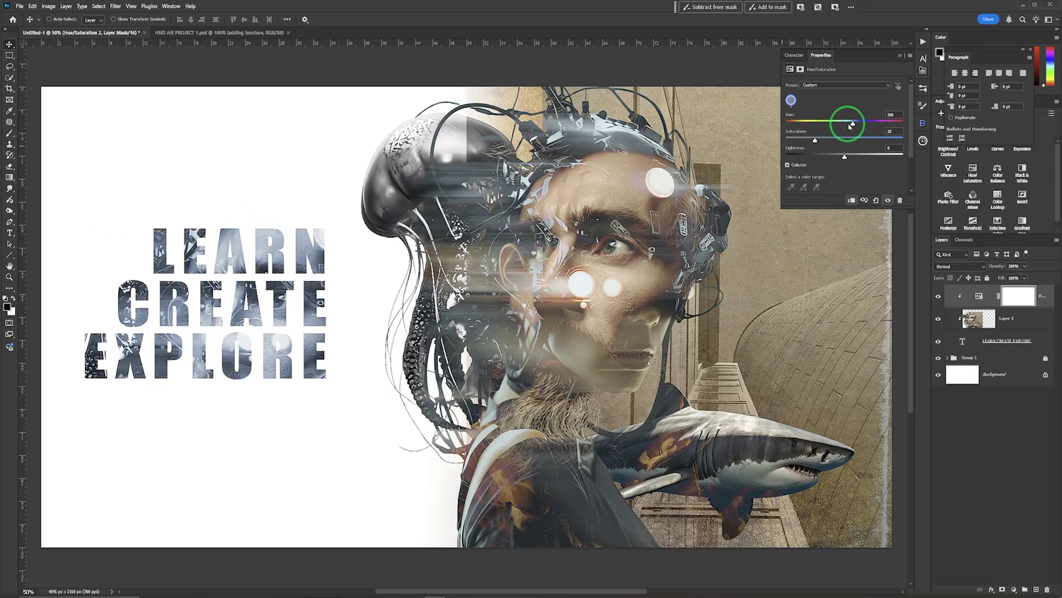
drag(853, 125, 845, 157)
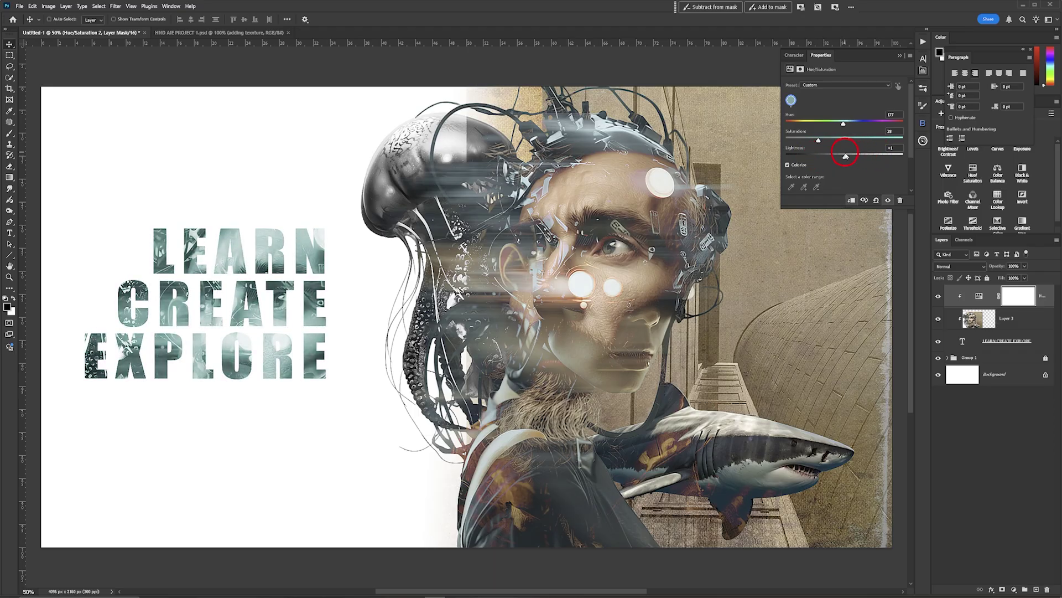
click(788, 165)
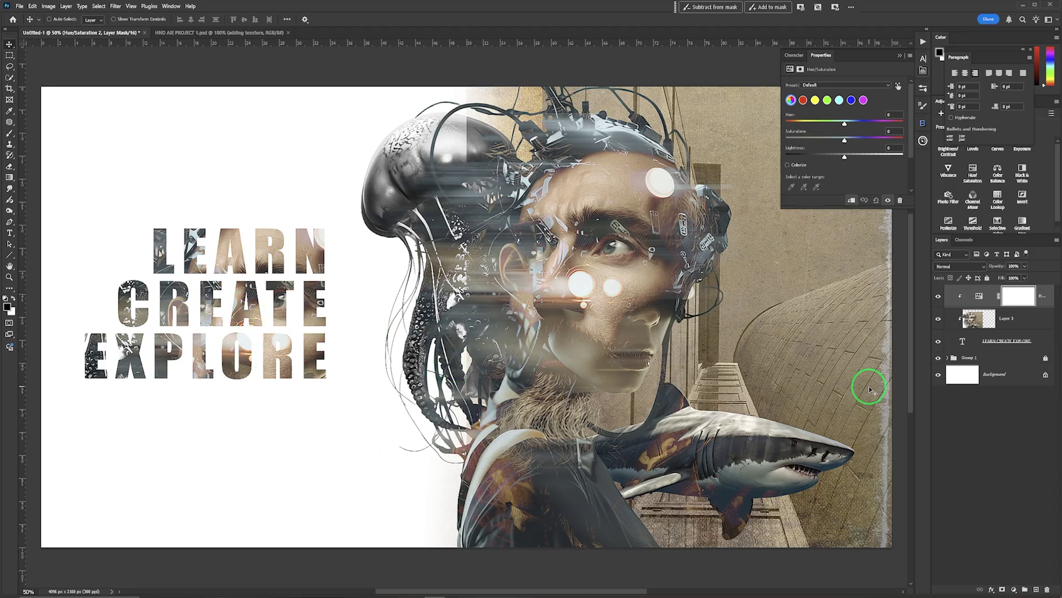
click(900, 57)
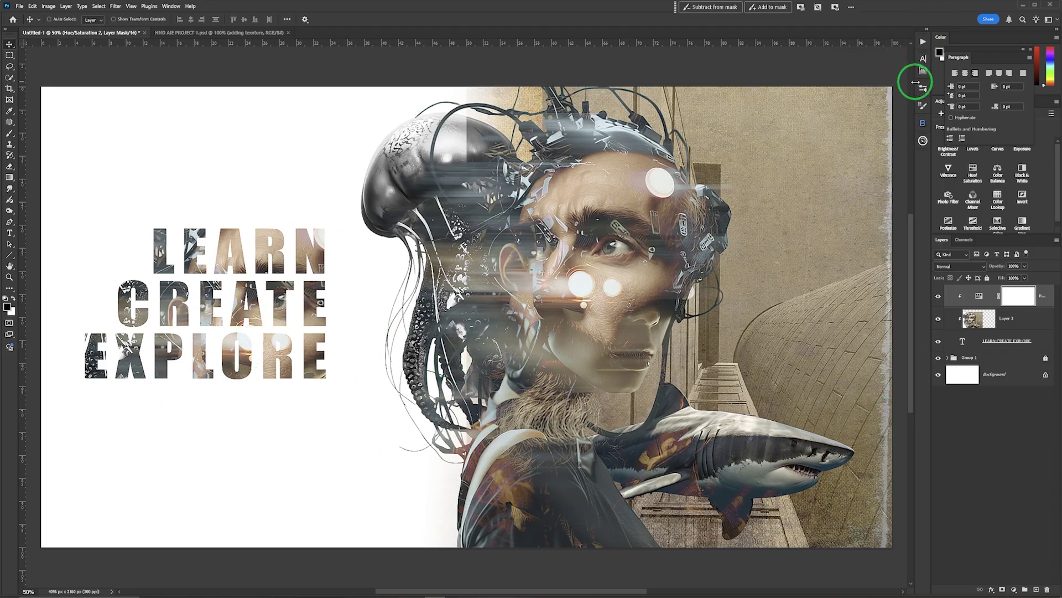